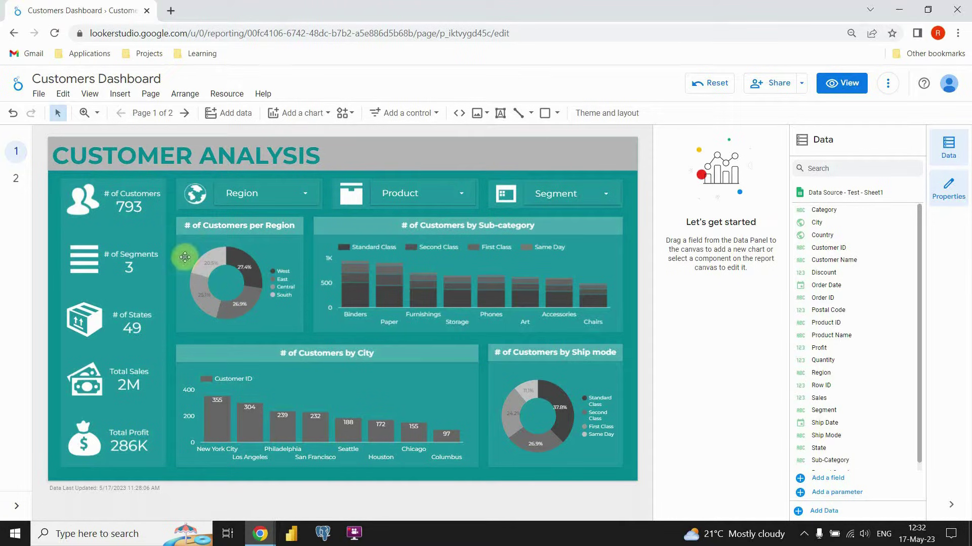
Go to page 2 of the report and set the theme's report background to teal.
left_click(14, 185)
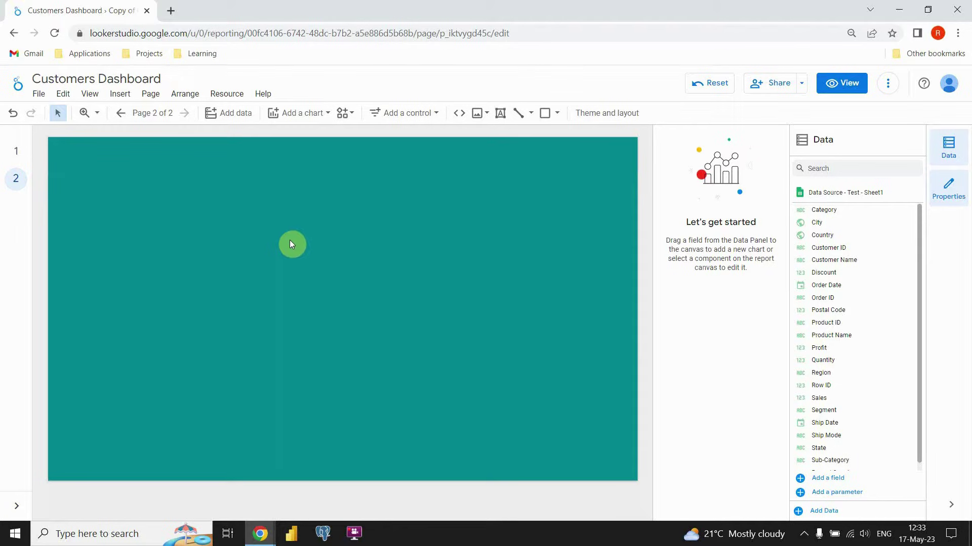
left_click(612, 112)
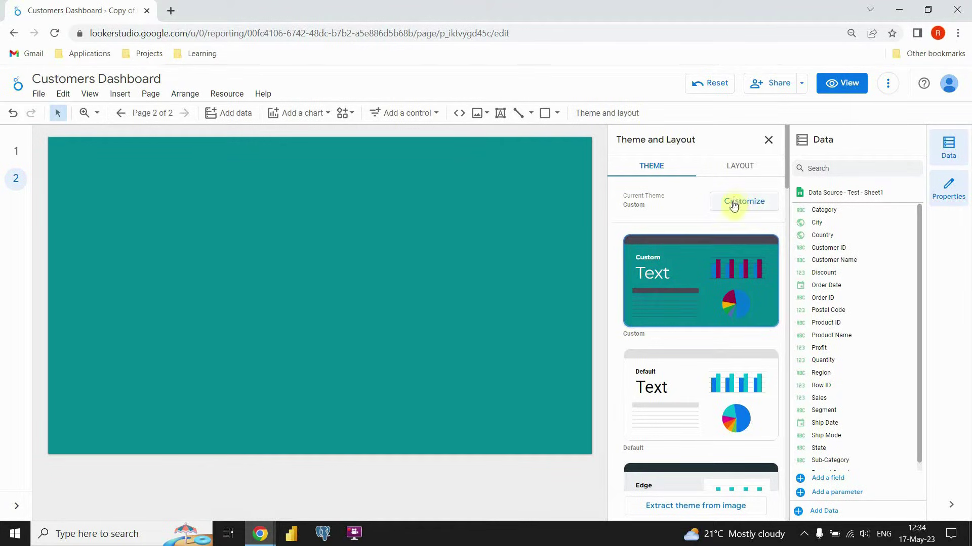
left_click(748, 202)
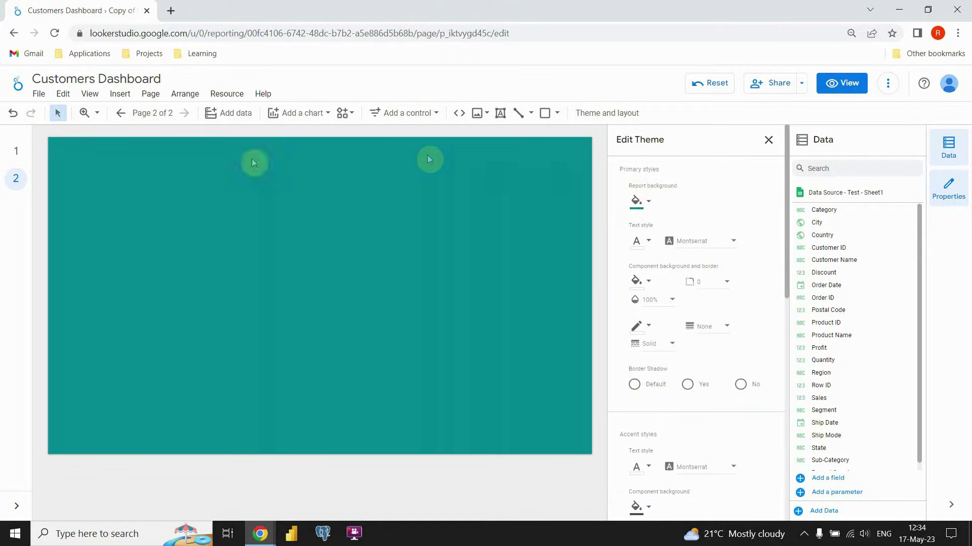
left_click(644, 208)
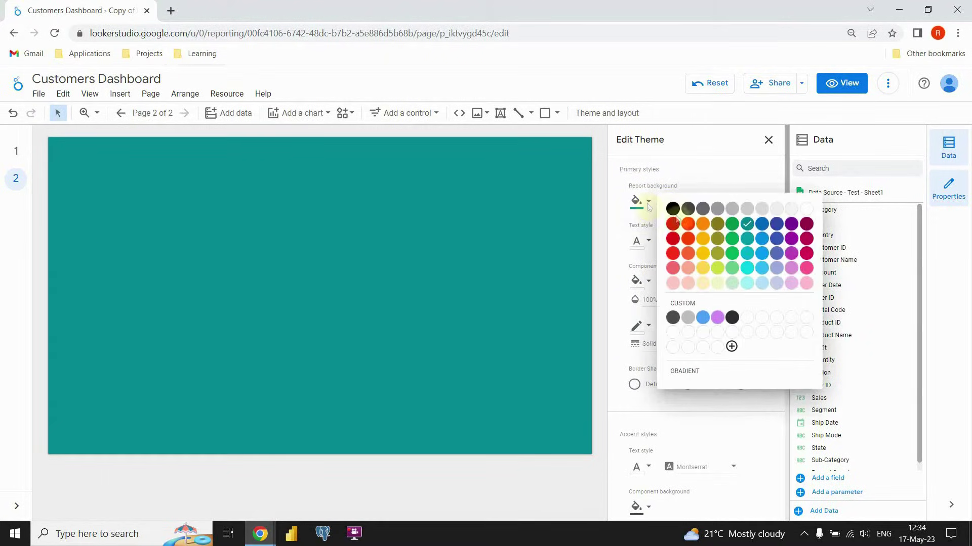
left_click(750, 228)
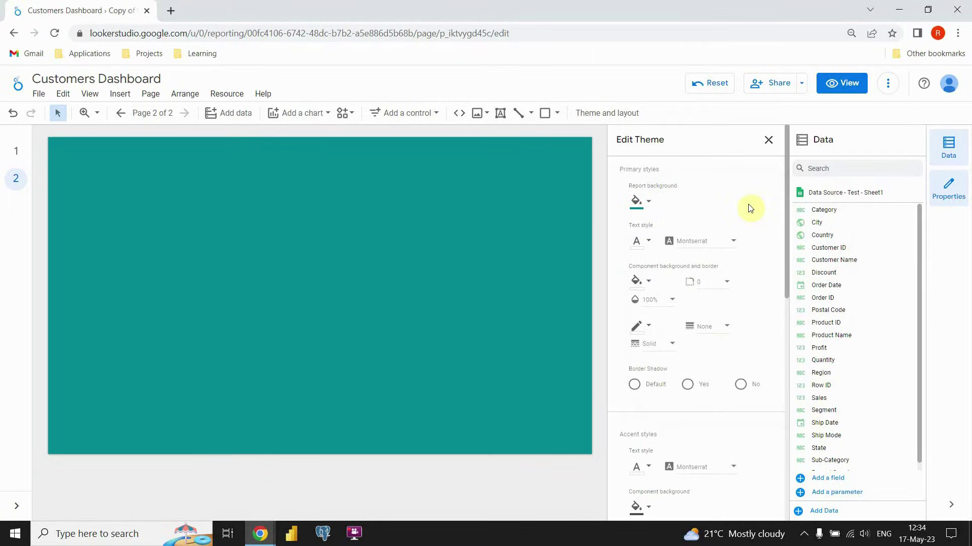
left_click(769, 142)
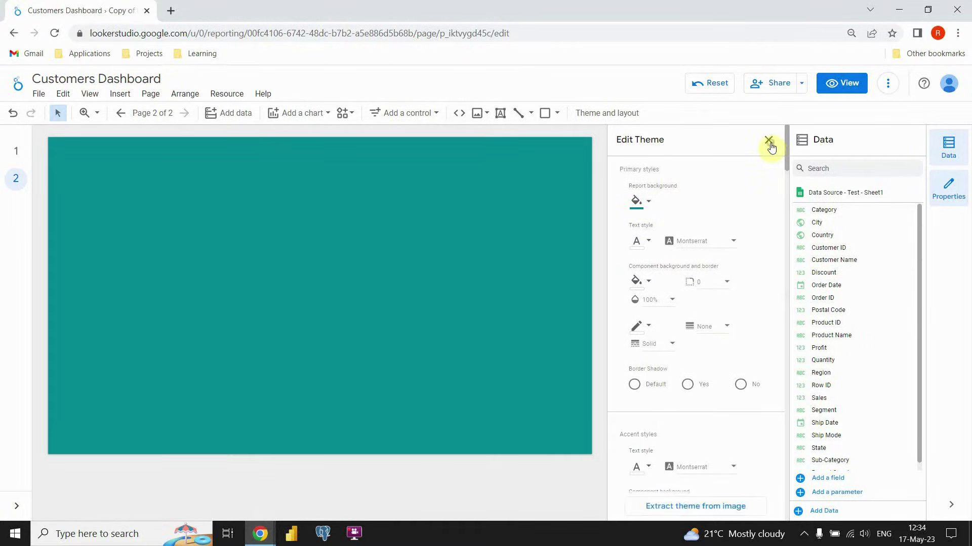
left_click(768, 141)
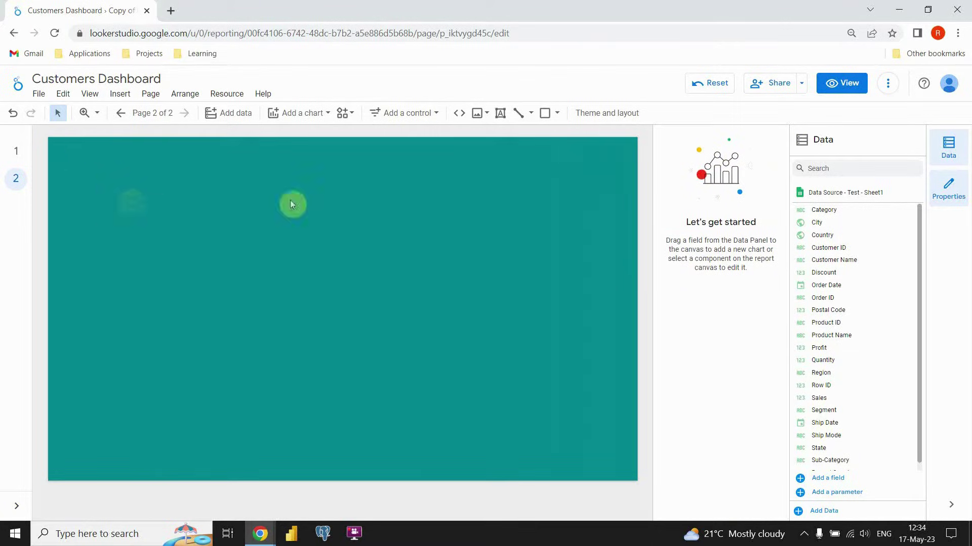
Draw a rectangle and fit it as a thin full-width header band along the upper edge of the page.
left_click(557, 113)
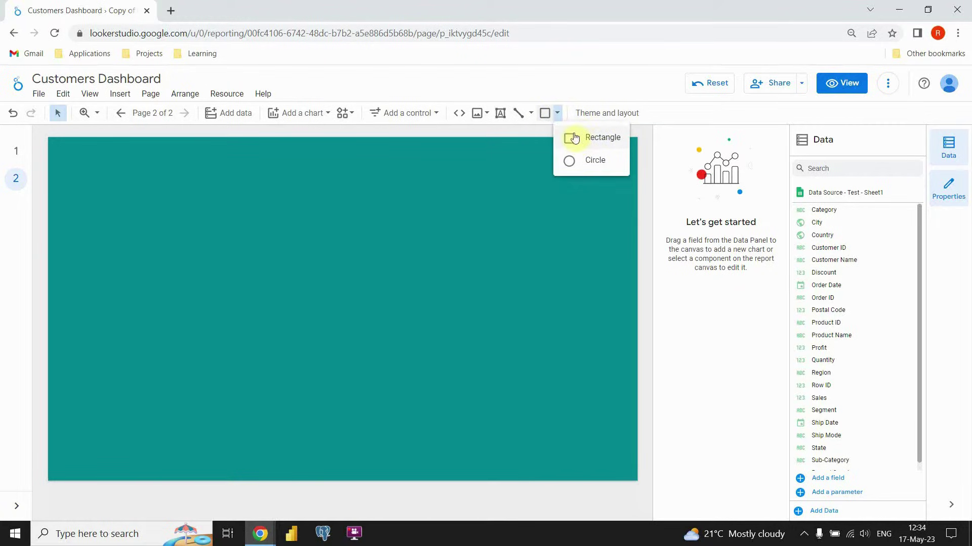
left_click(591, 137)
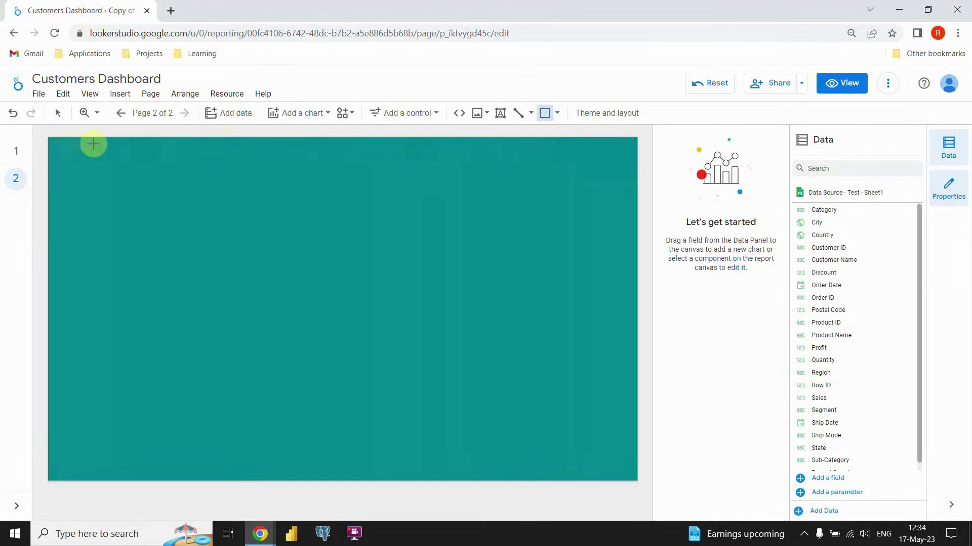
mouse_move(63, 144)
left_mouse_down()
mouse_move(247, 197)
mouse_move(260, 217)
left_mouse_up()
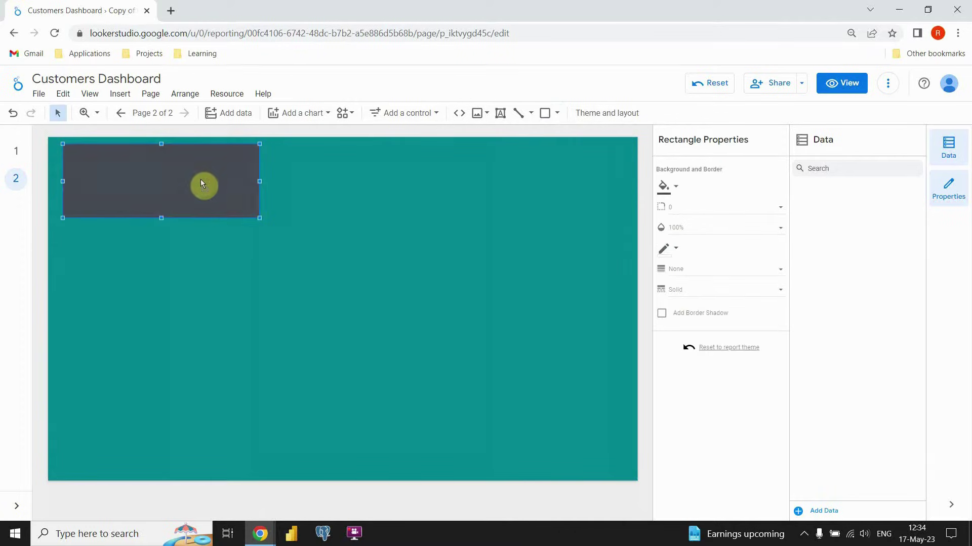
left_click_drag(201, 179, 190, 174)
left_click_drag(151, 210, 154, 174)
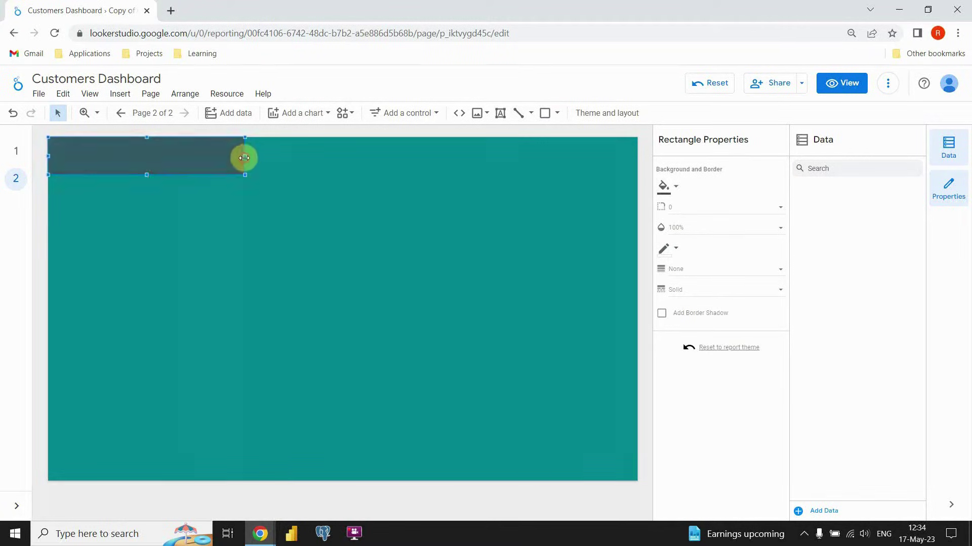
left_click_drag(244, 156, 572, 172)
left_click_drag(637, 174, 638, 172)
left_click_drag(342, 174, 342, 172)
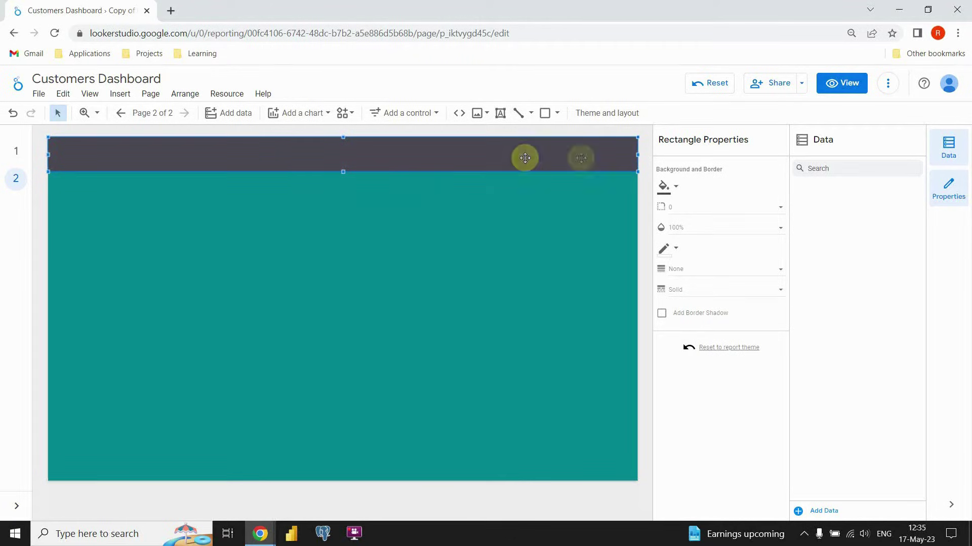
Fill the header rectangle with medium grey.
left_click(673, 188)
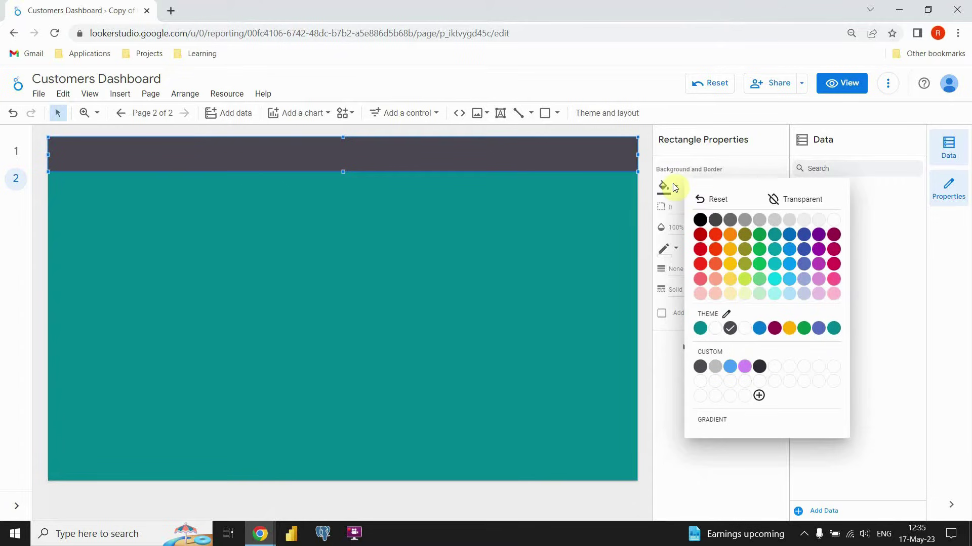
left_click(749, 221)
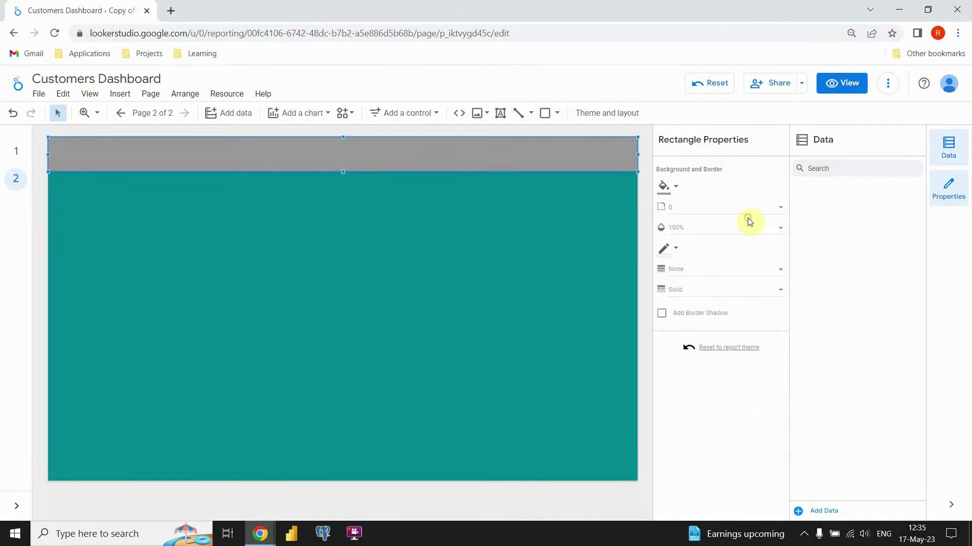
left_click(474, 209)
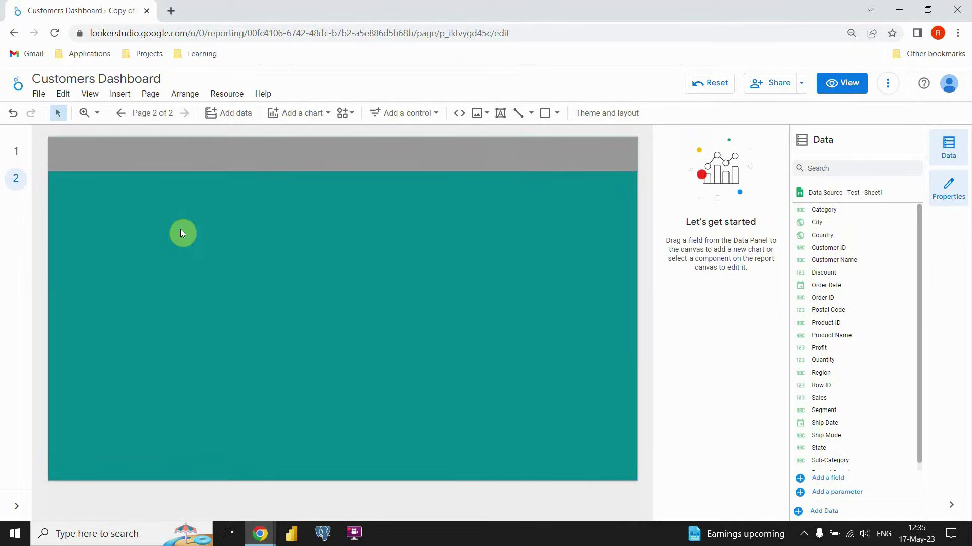
Insert a text box over the header band with a 48px font size and teal text colour.
left_click(502, 114)
left_click_drag(62, 141, 186, 190)
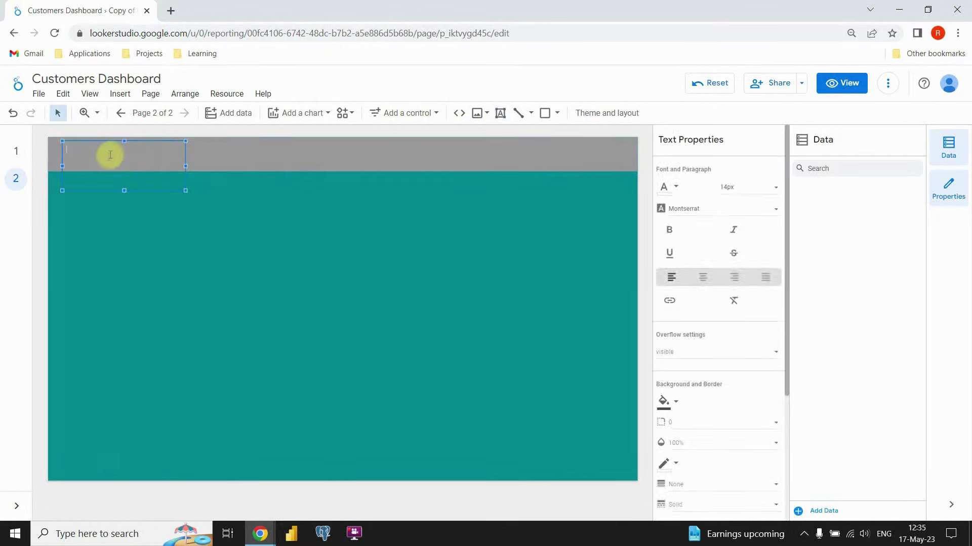
left_click(754, 188)
scroll(737, 200, "down", 5)
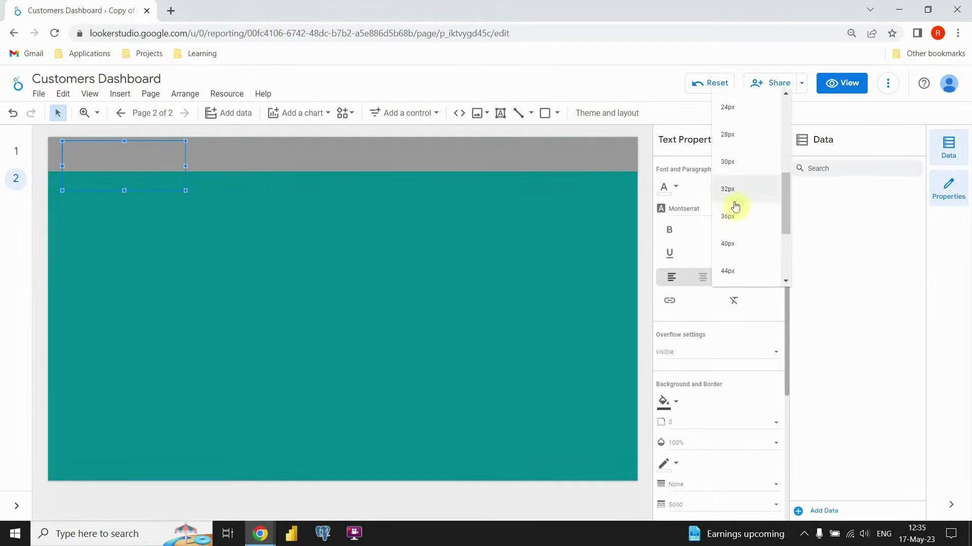
left_click(733, 175)
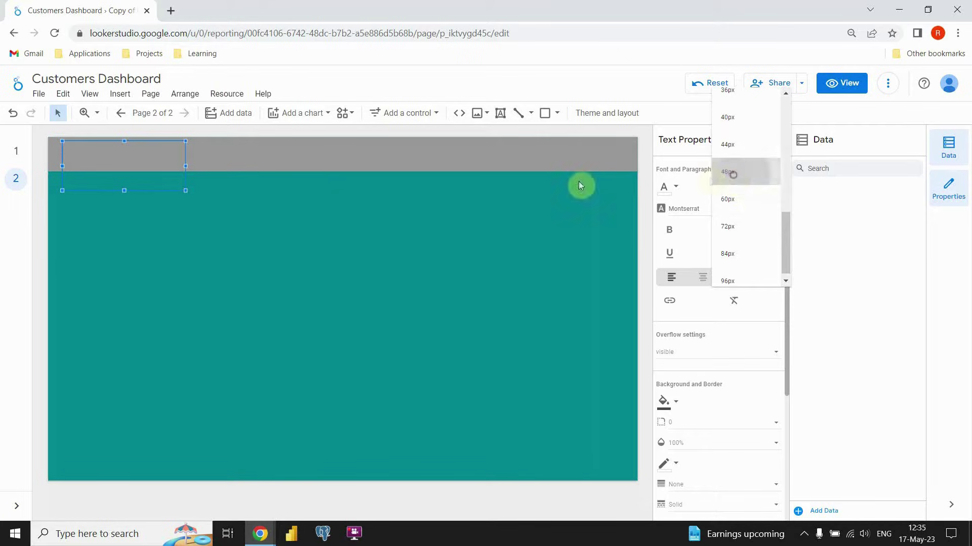
left_click(675, 188)
left_click(701, 302)
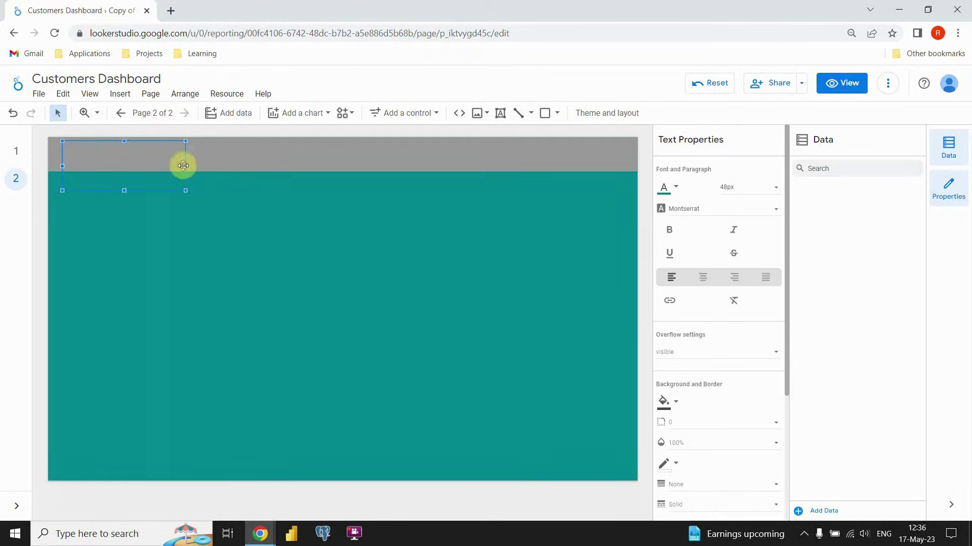
Enter CUSTOMERS DASHBOARD as a bold title and fit its text box into the left end of the header band.
left_click_drag(183, 165, 401, 163)
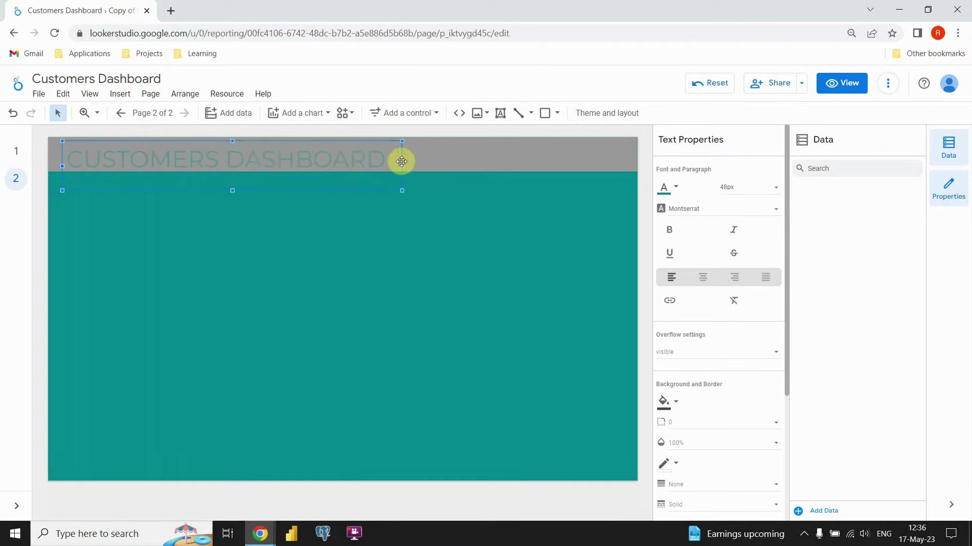
left_click_drag(260, 143, 245, 139)
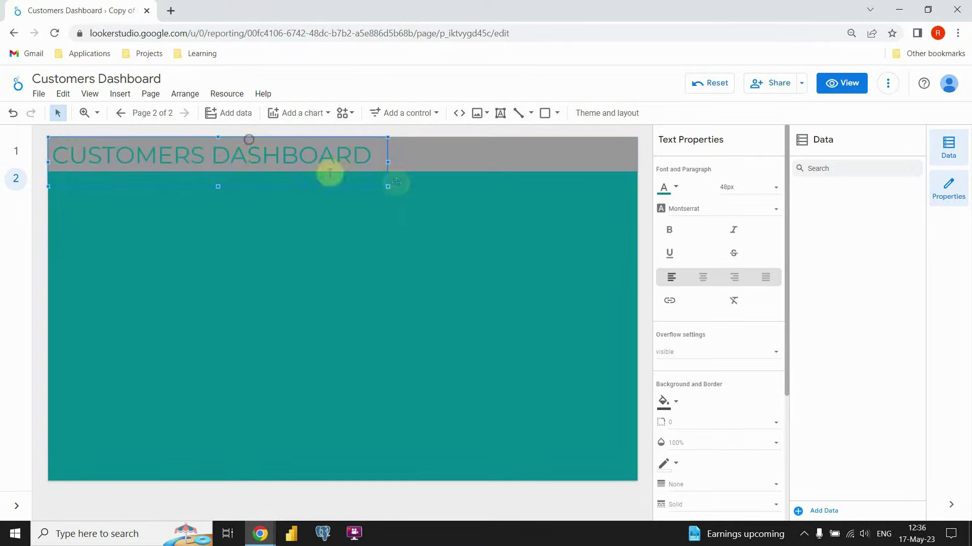
left_click_drag(217, 187, 224, 172)
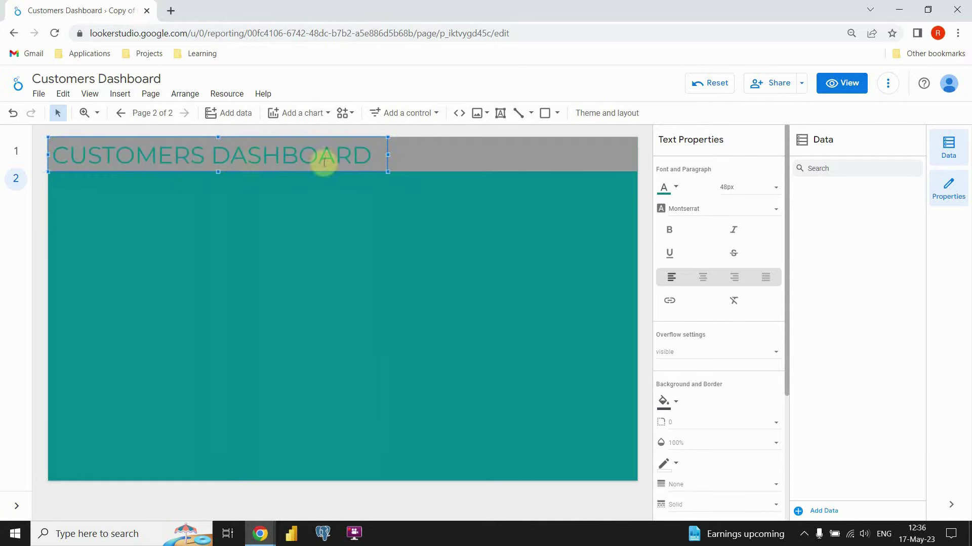
left_click(669, 231)
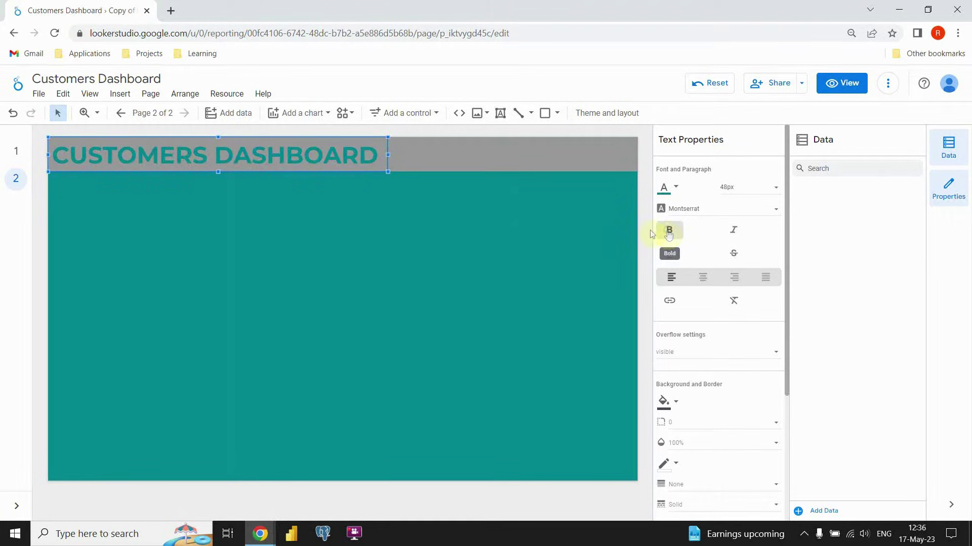
left_click(288, 203)
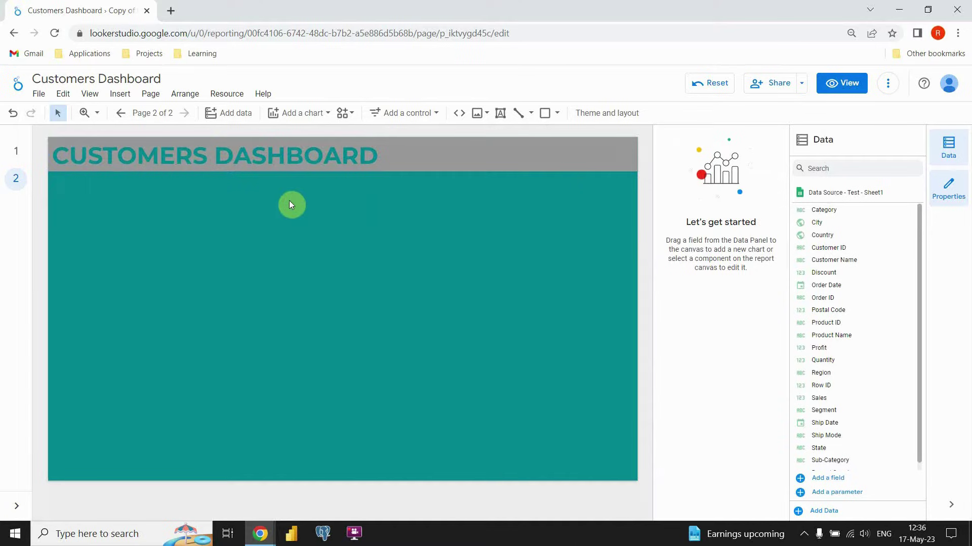
Change the header rectangle's fill to a lighter grey.
left_click(476, 156)
left_click(664, 186)
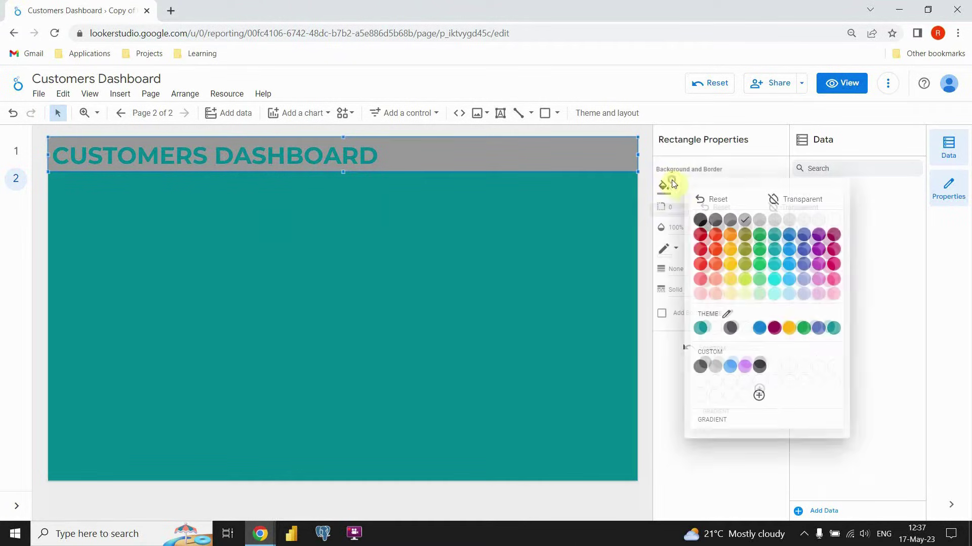
left_click(761, 222)
left_click(413, 231)
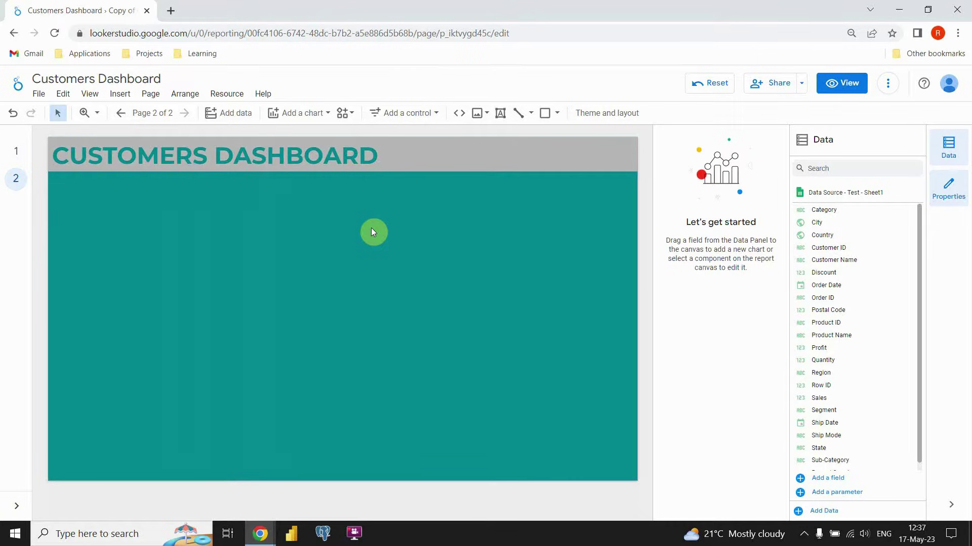
Draw a tall rectangle below the header along the page's left side, with small margins to the page edges.
left_click(557, 114)
left_click(582, 135)
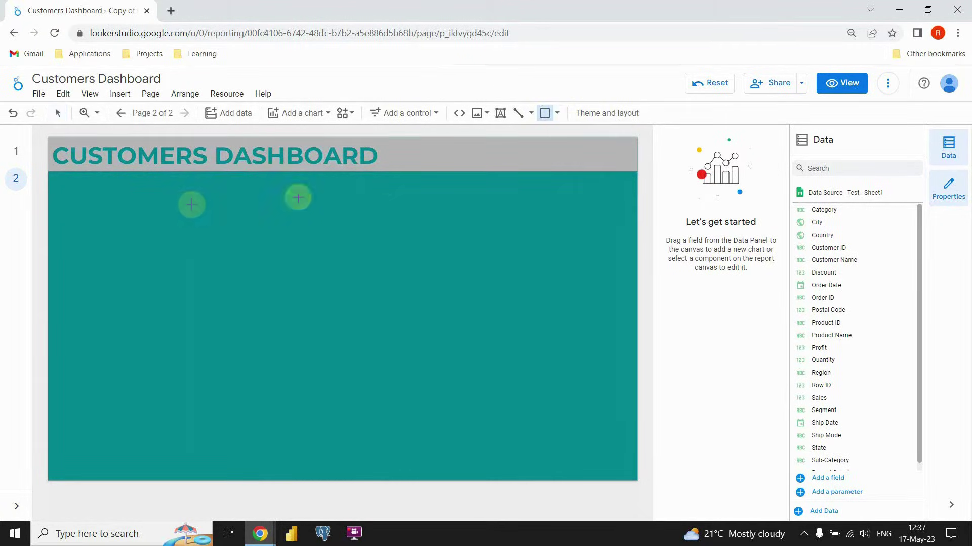
left_click_drag(66, 186, 193, 465)
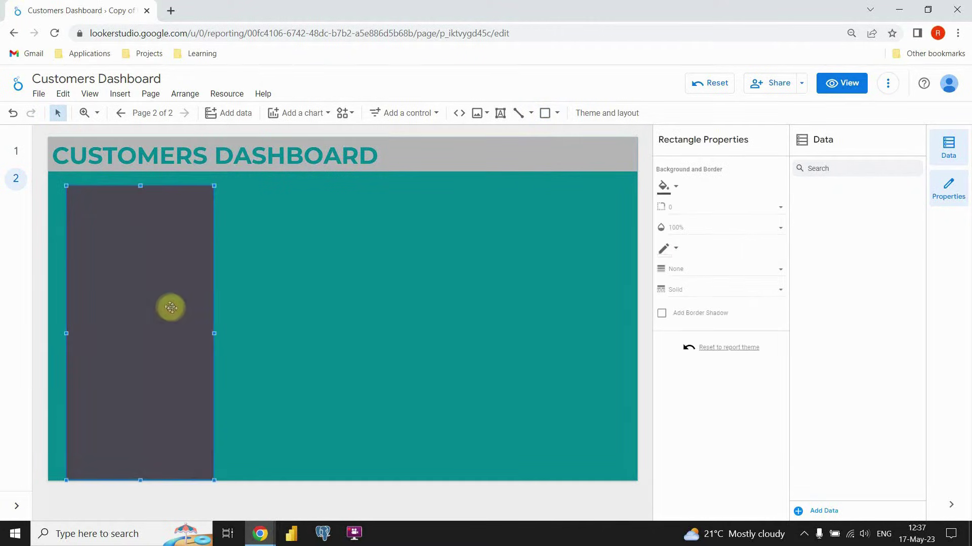
left_click_drag(163, 302, 169, 304)
left_click_drag(138, 475, 135, 470)
left_click_drag(208, 325, 197, 327)
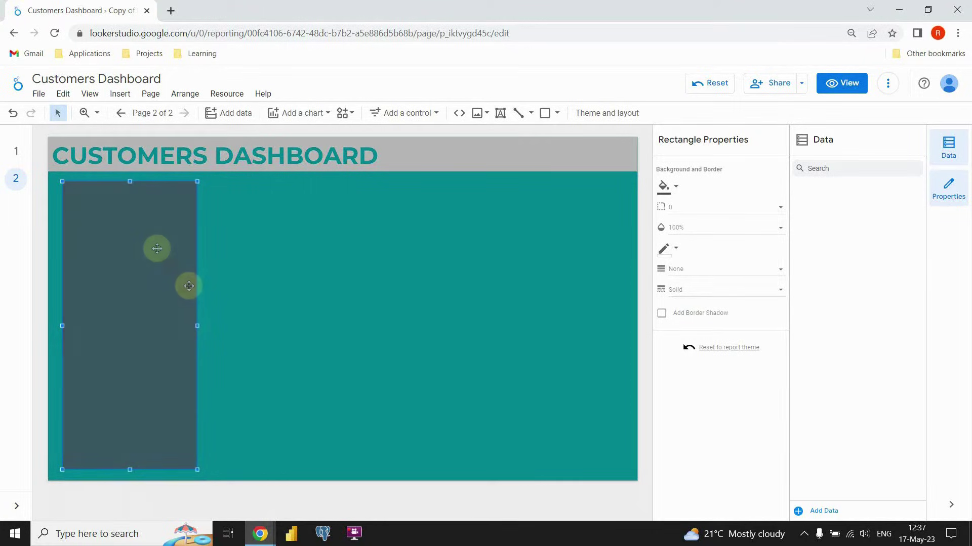
Fill the tall side rectangle with white at 10% opacity.
left_click(666, 190)
left_click(834, 221)
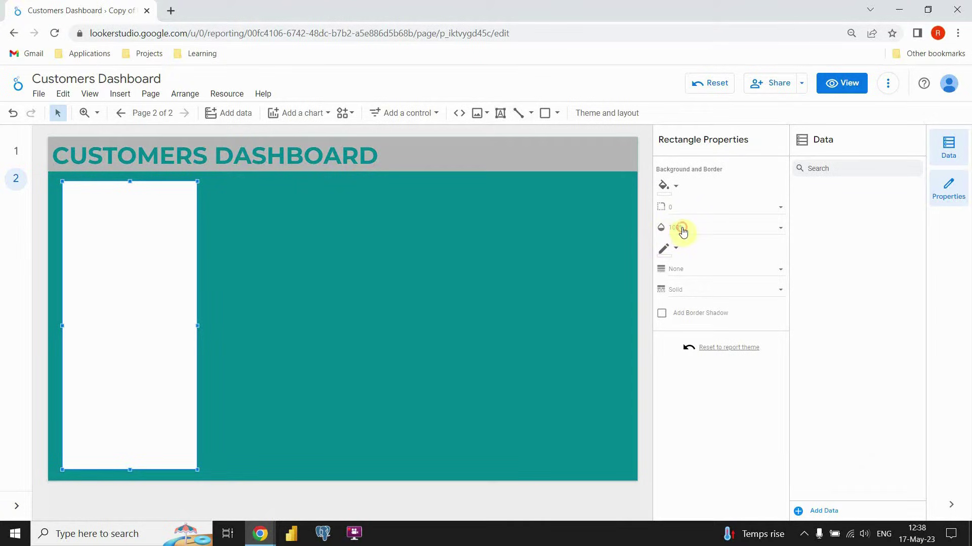
left_click(683, 233)
scroll(699, 223, "up", 3)
left_click(682, 137)
left_click(244, 255)
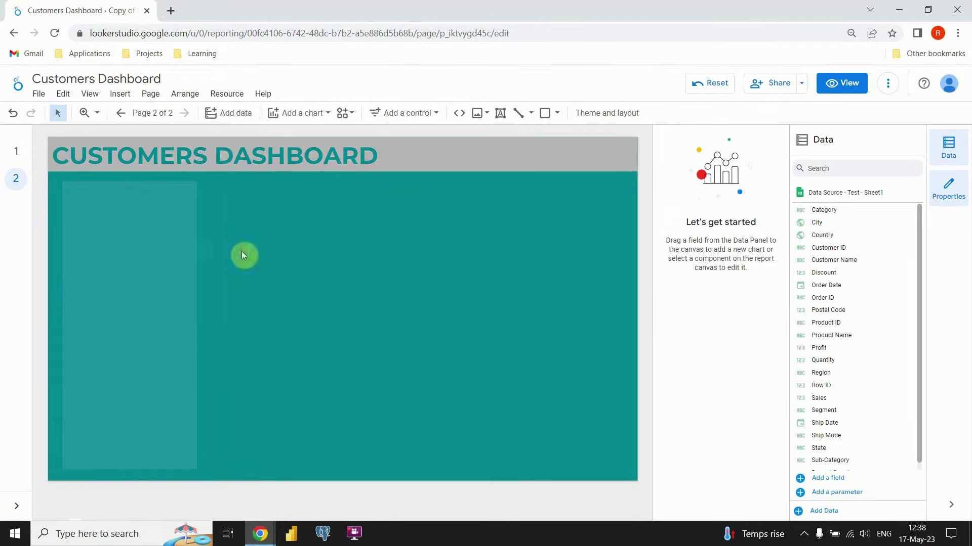
Lower the side panel's upper edge slightly and make the panel a little narrower.
left_click(129, 183)
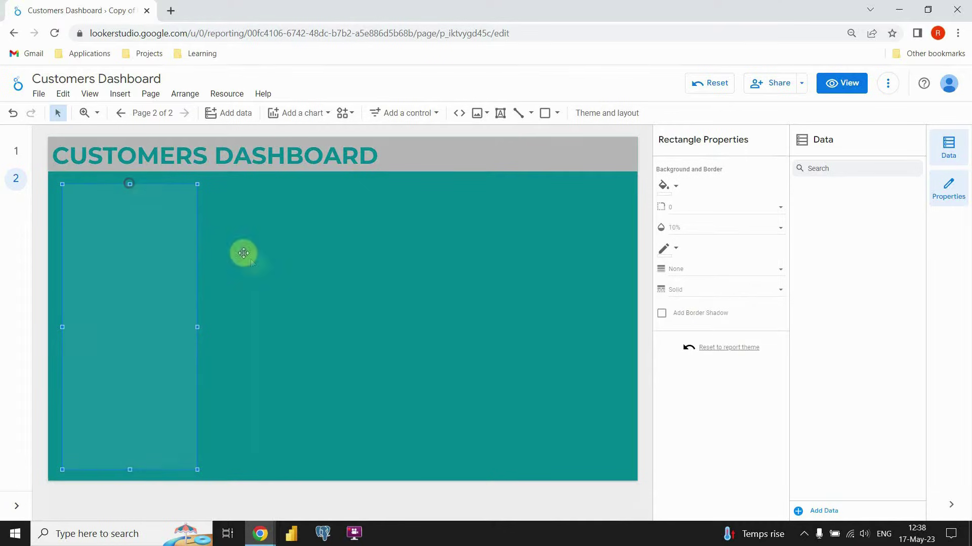
left_click(226, 276)
left_click(163, 253)
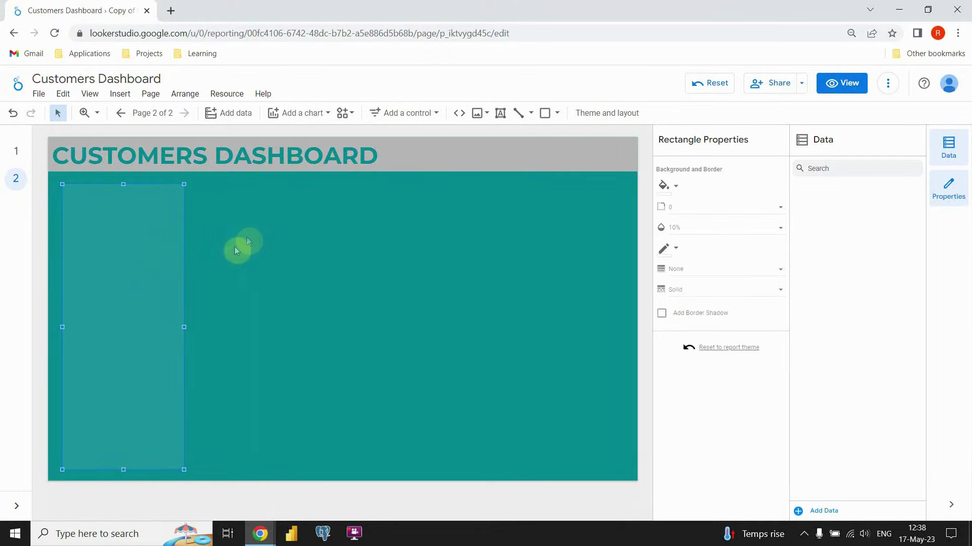
Duplicate the side panel, place the copy beside it, and shorten the copy to a small box under the header.
key("ctrl+d")
left_click_drag(144, 263, 269, 259)
left_click_drag(257, 470, 280, 219)
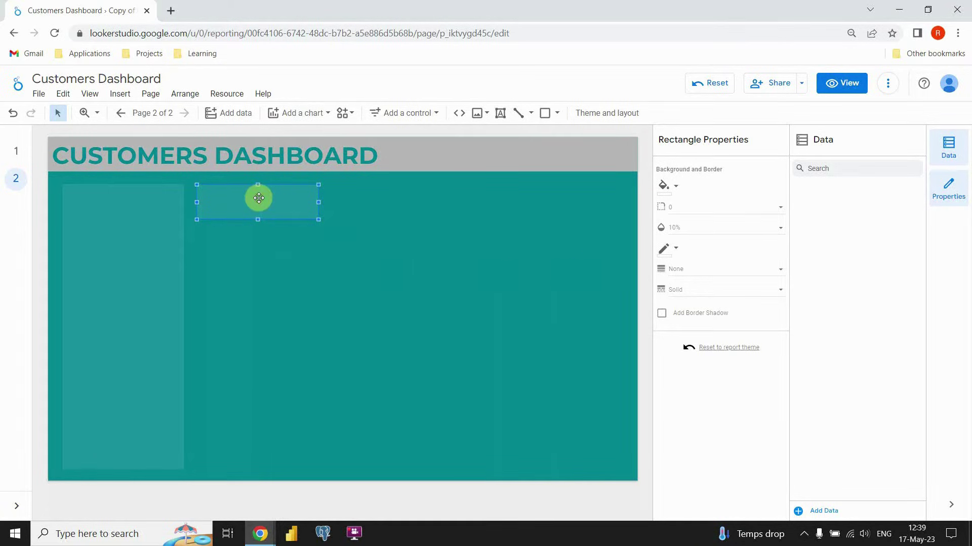
Duplicate the small box under the header, place the copy directly below it, and stretch the copy downward into a medium panel.
left_click(257, 238)
key("ctrl+v")
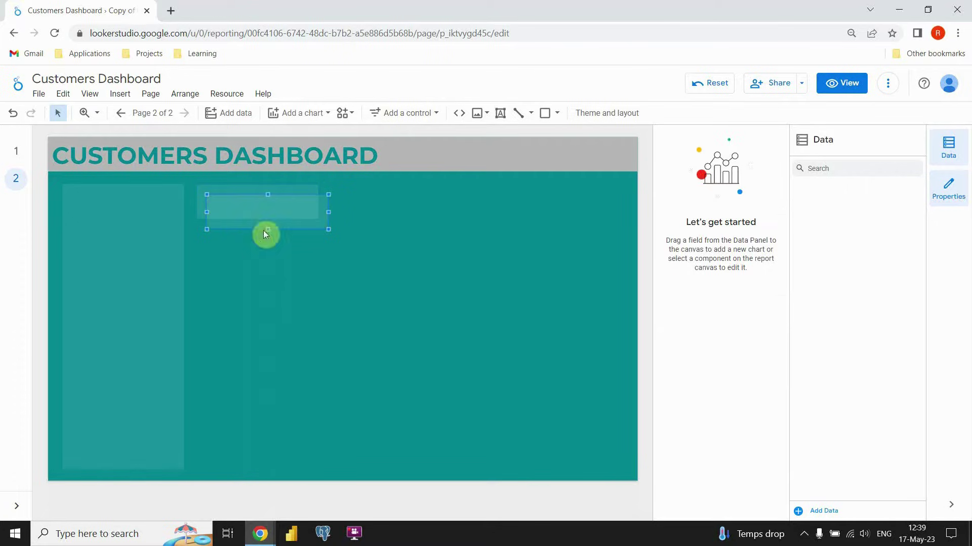
left_click_drag(270, 224, 260, 262)
left_click_drag(318, 267, 318, 346)
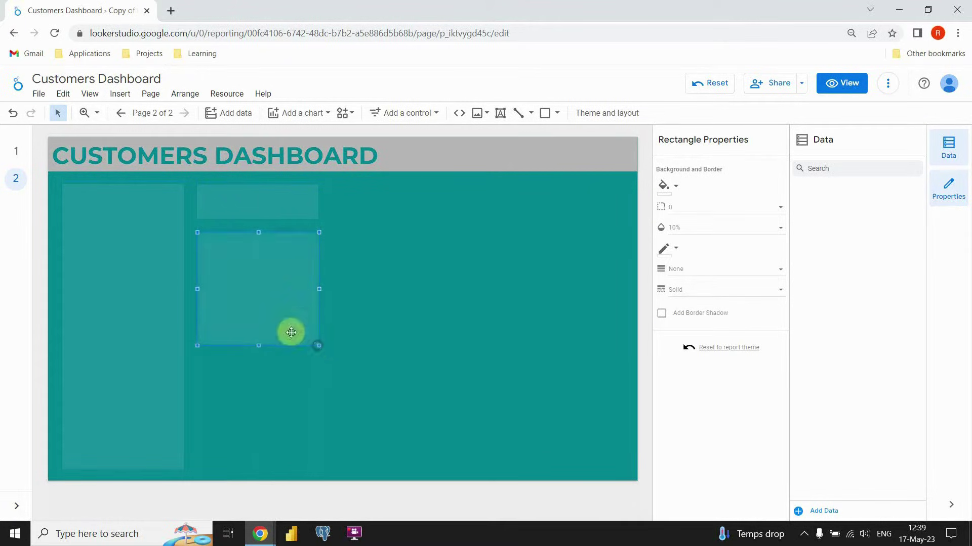
left_click(363, 315)
Duplicate the medium panel, place the copy beside it, widen it to the page's right margin, and make it slightly taller.
left_click(303, 304)
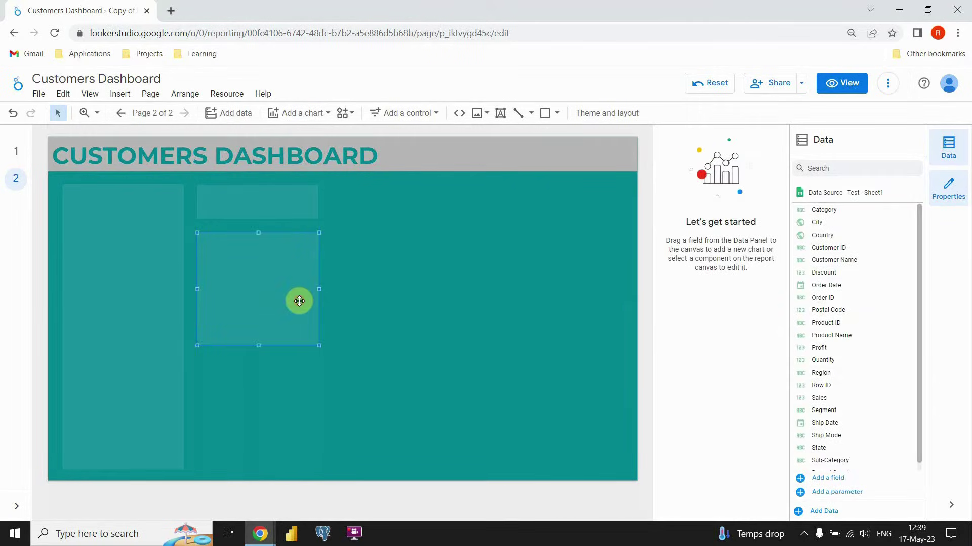
key("ctrl+d")
left_click_drag(288, 304, 624, 297)
left_click_drag(477, 346, 476, 349)
Extend the medium panel's lower edge to line up with the wide panel's lower edge.
left_click(253, 344)
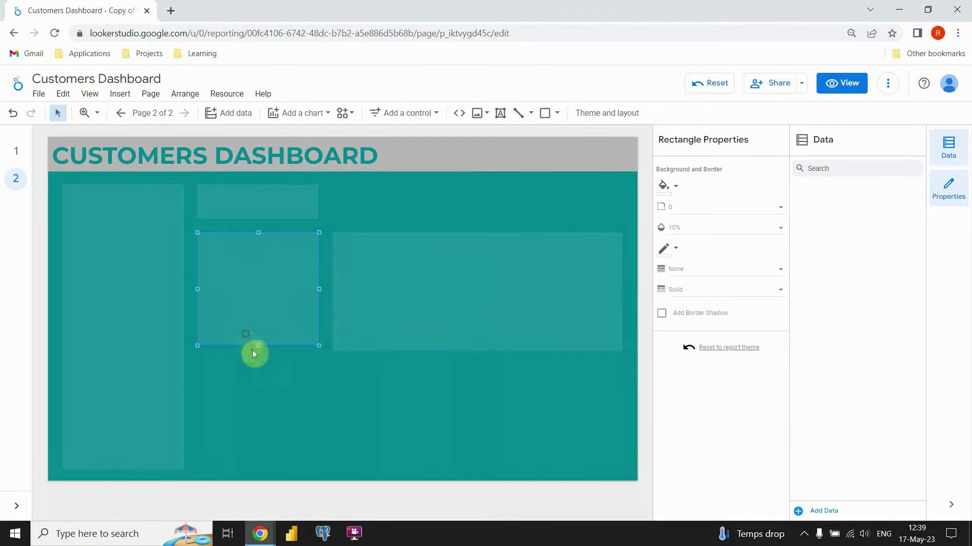
left_click_drag(258, 346, 258, 351)
left_click(315, 378)
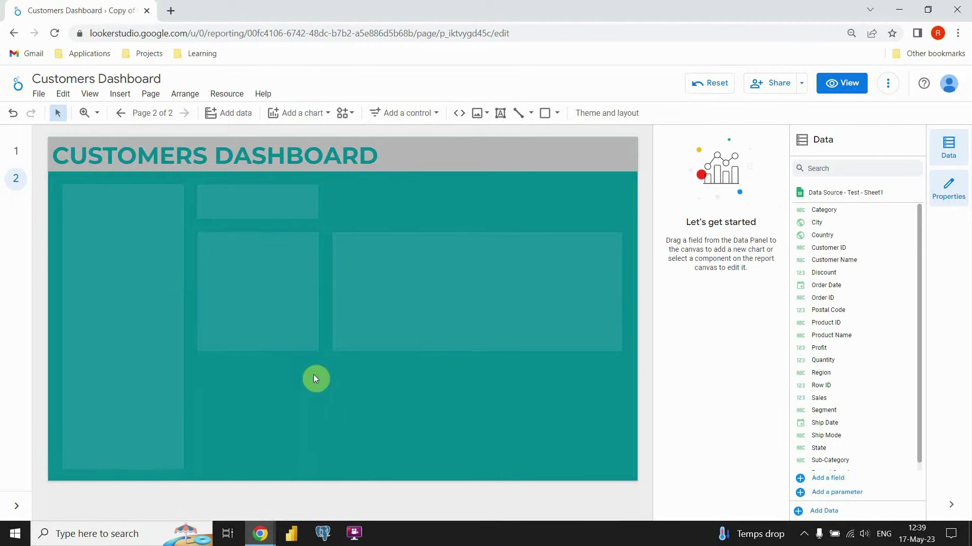
Duplicate the medium panel into the page's lower-right corner and shorten it to end level with the side panel.
left_click(291, 315)
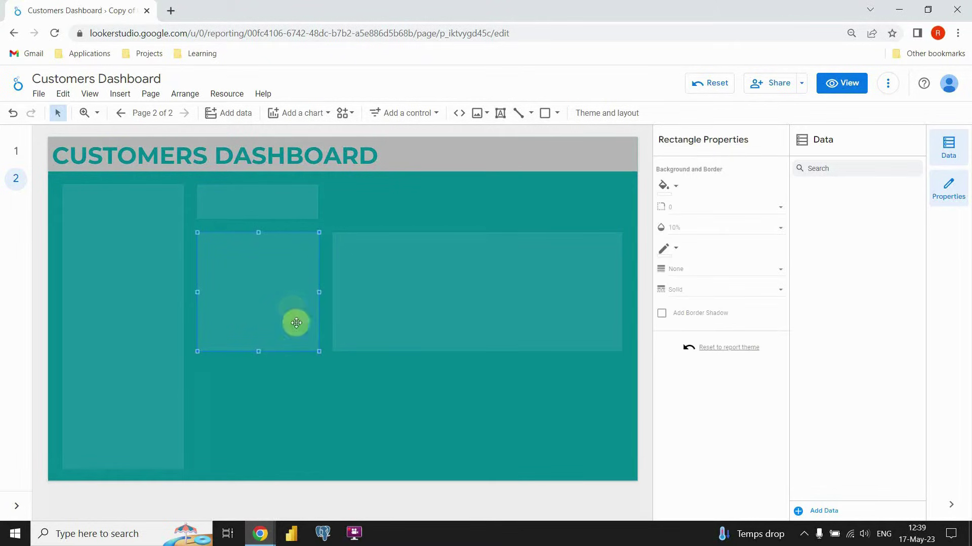
key("ctrl+d")
left_click_drag(284, 290, 336, 427)
left_click_drag(469, 422, 578, 411)
left_click_drag(563, 482, 564, 470)
left_click(457, 427)
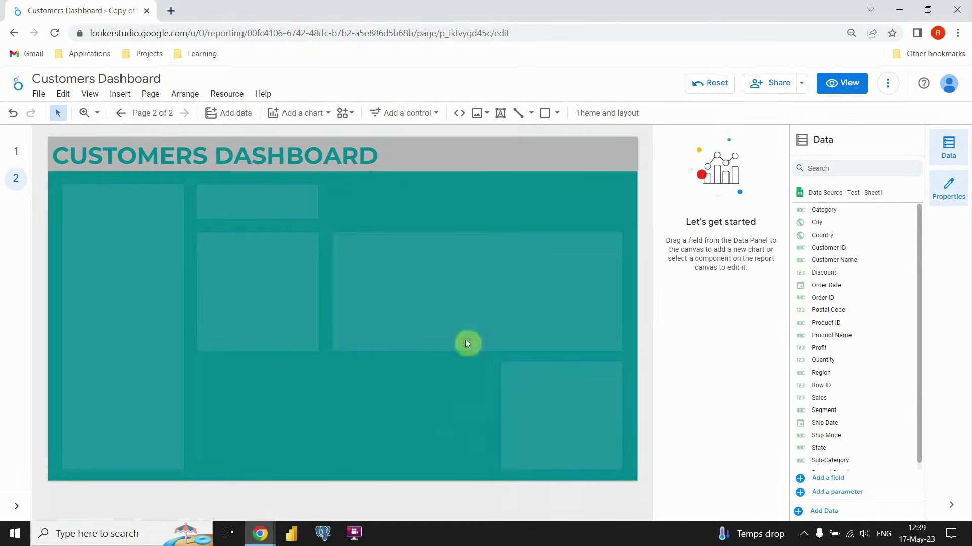
Duplicate the wide panel into the gap between the side panel and corner panel, and shorten it to the side panel's lower edge.
left_click(466, 342)
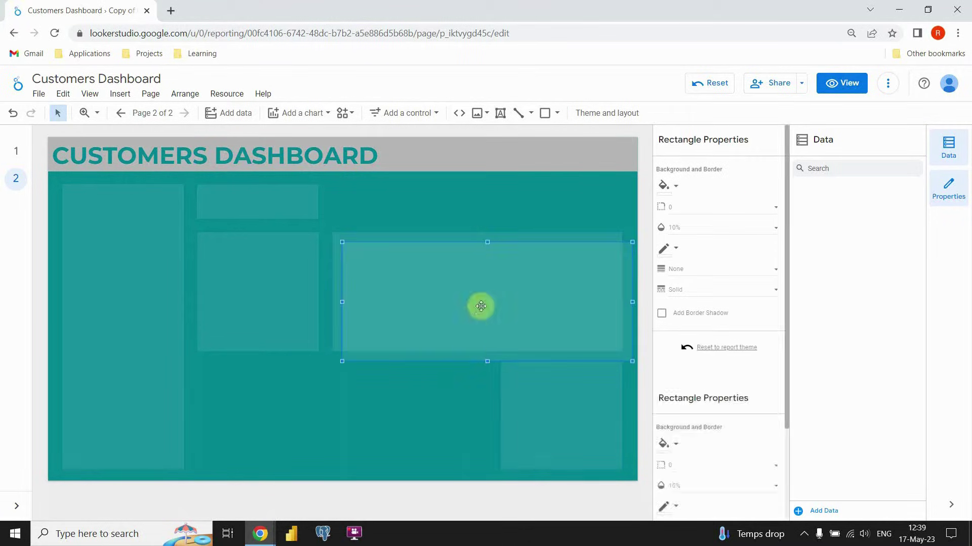
left_click_drag(393, 389, 340, 427)
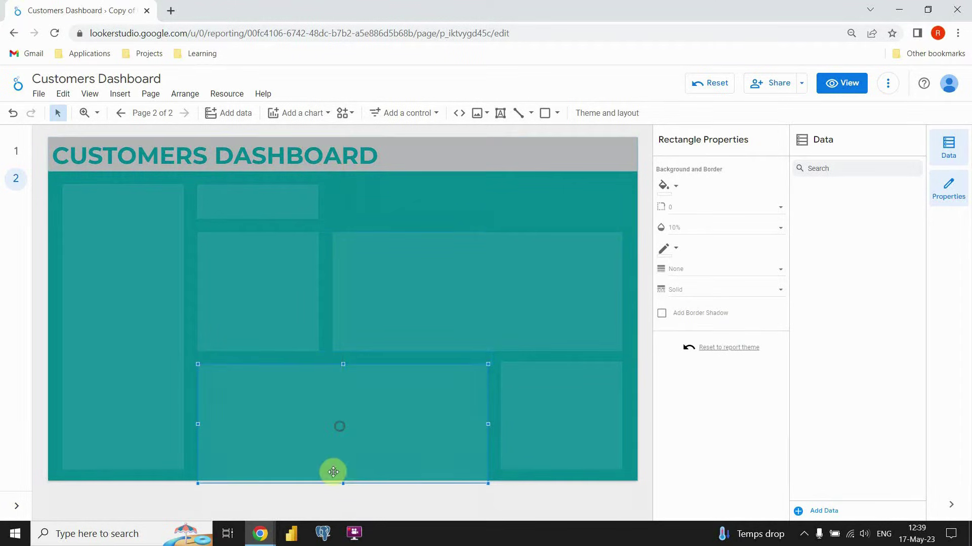
left_click_drag(341, 485, 346, 471)
left_click(438, 475)
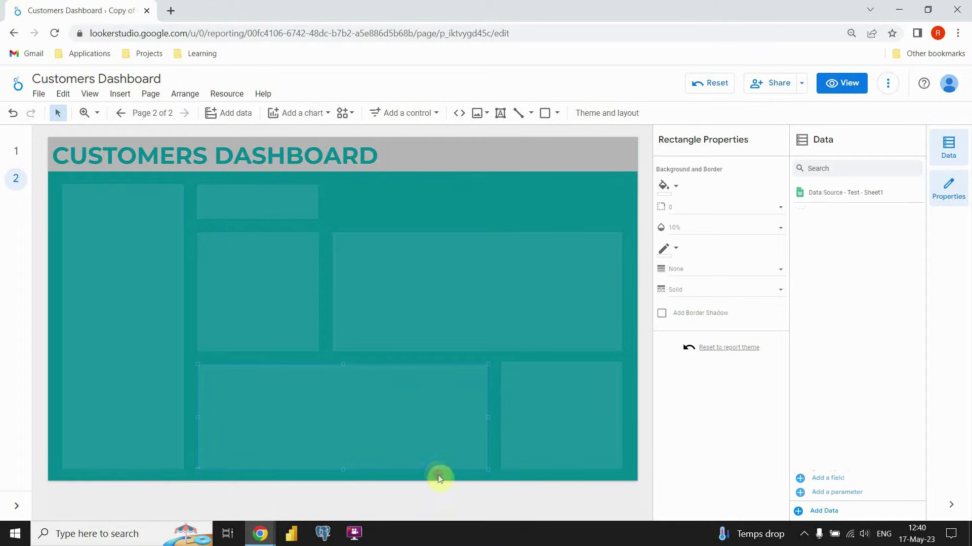
Duplicate the small box under the header and align the copy with the wide panel's right edge in the same row.
left_click(298, 200)
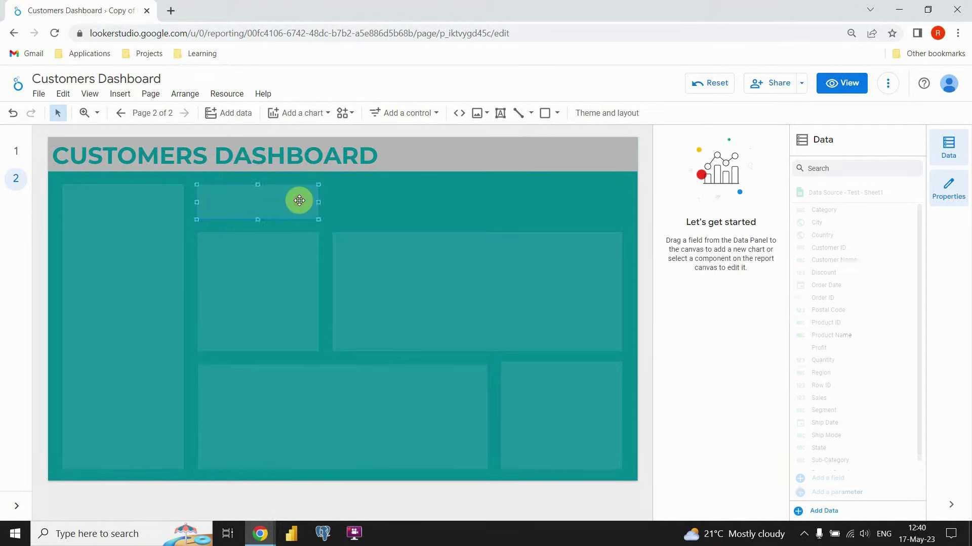
left_click(392, 209)
left_click(280, 211)
key("ctrl+d")
left_click_drag(280, 211, 575, 207)
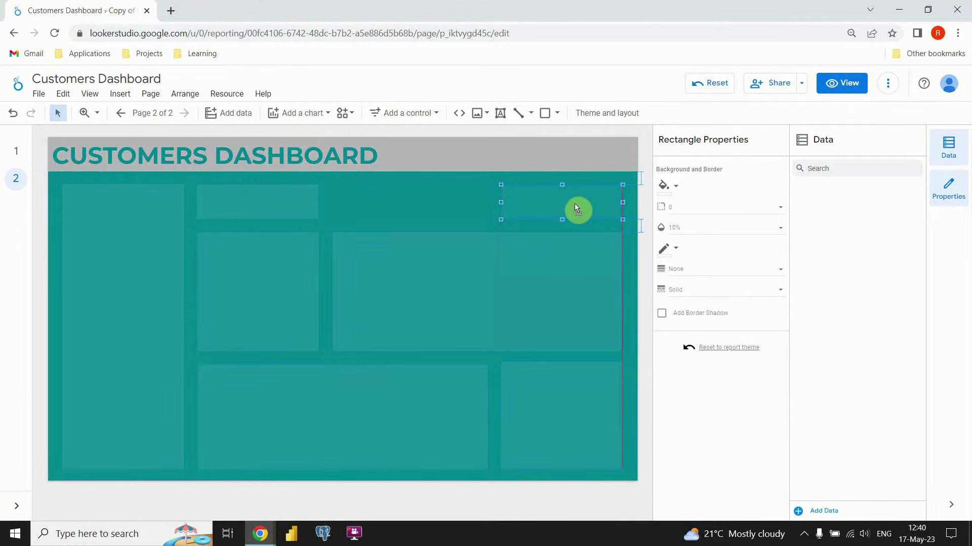
left_click(412, 204)
Duplicate the first small box again and place the copy in the same row, just left of the last box.
left_click(297, 198)
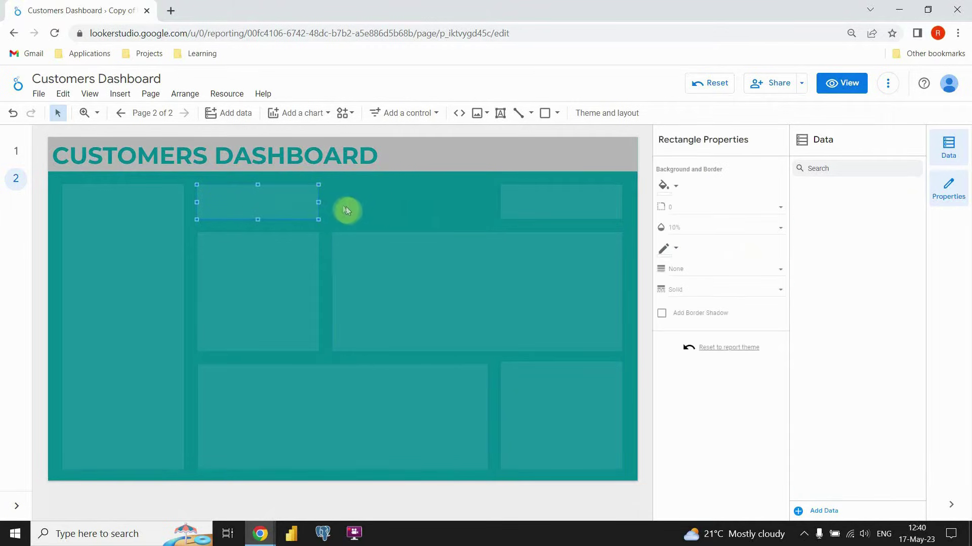
key("ctrl+d")
left_click_drag(278, 206, 438, 194)
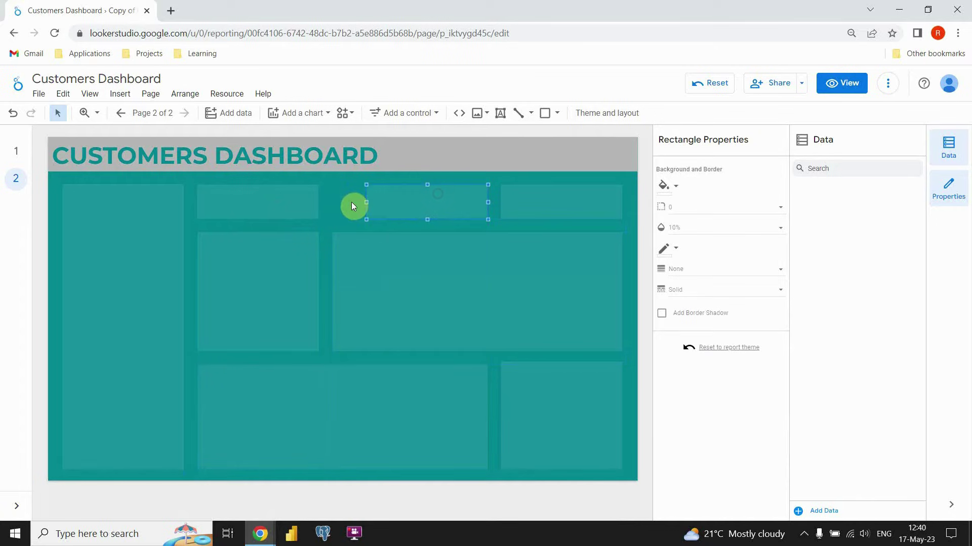
Widen the first and middle small boxes toward each other, leaving a narrow gap that matches the other panel gaps.
left_click(339, 201)
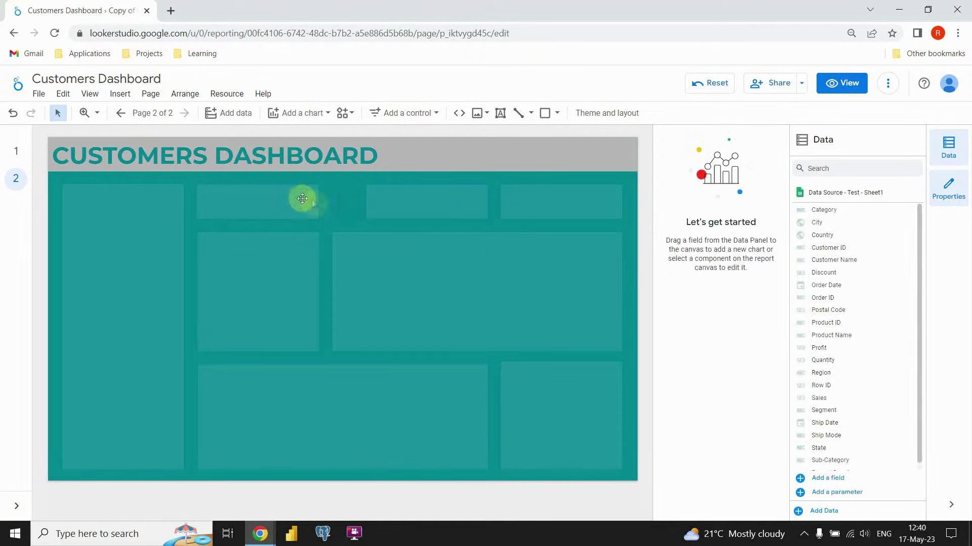
left_click(318, 199)
left_click_drag(318, 202, 346, 203)
left_click(372, 202)
left_click(404, 180)
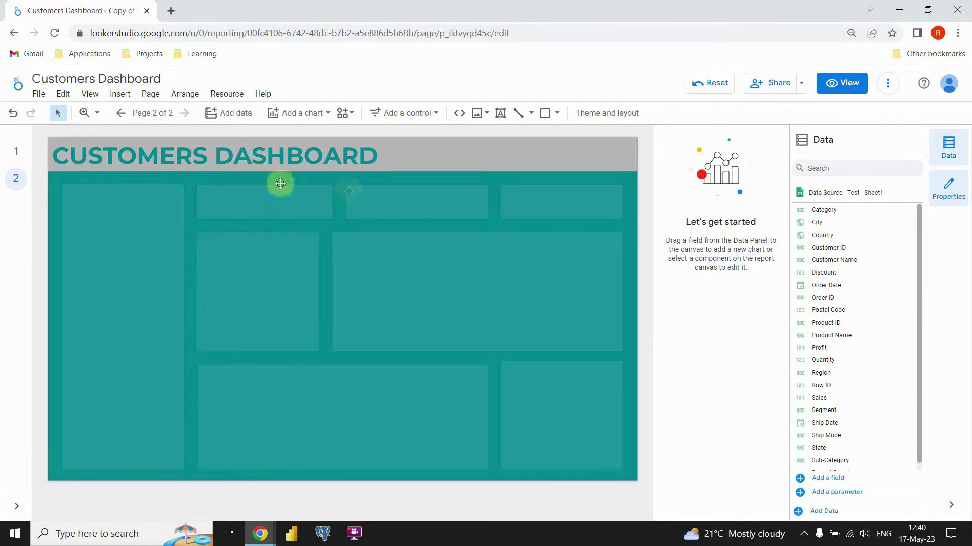
Duplicate the medium panel in place, shrink the copy to a thin title strip along its upper edge, and set its opacity to 20%.
left_click(295, 245)
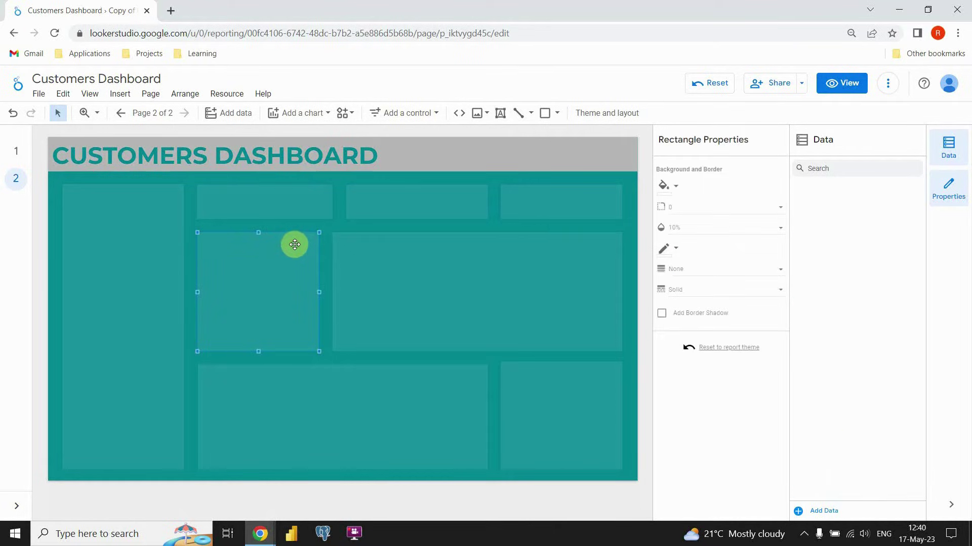
mouse_move(293, 293)
left_mouse_down()
mouse_move(302, 281)
mouse_move(285, 304)
left_mouse_up()
key("ctrl+z")
left_click_drag(257, 352, 280, 245)
left_click(689, 230)
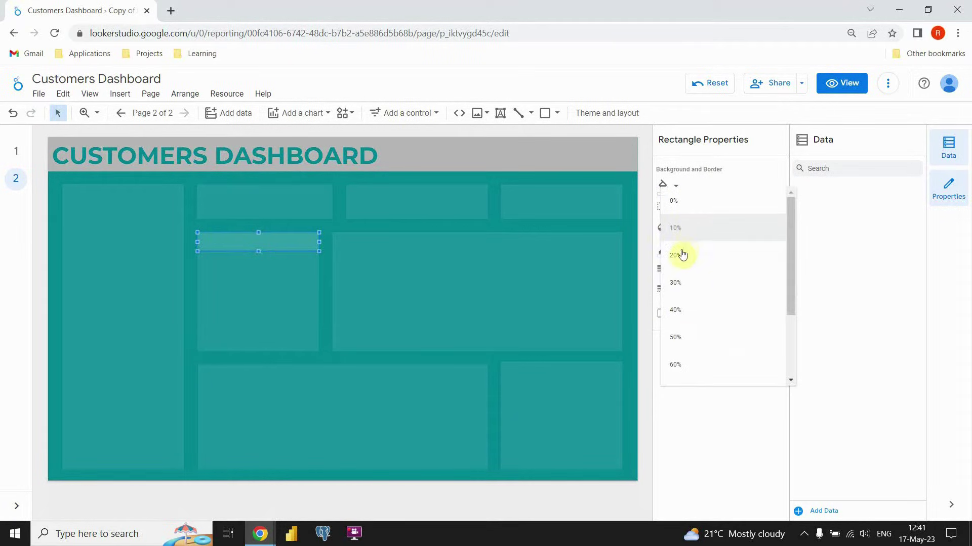
left_click(678, 255)
left_click(322, 262)
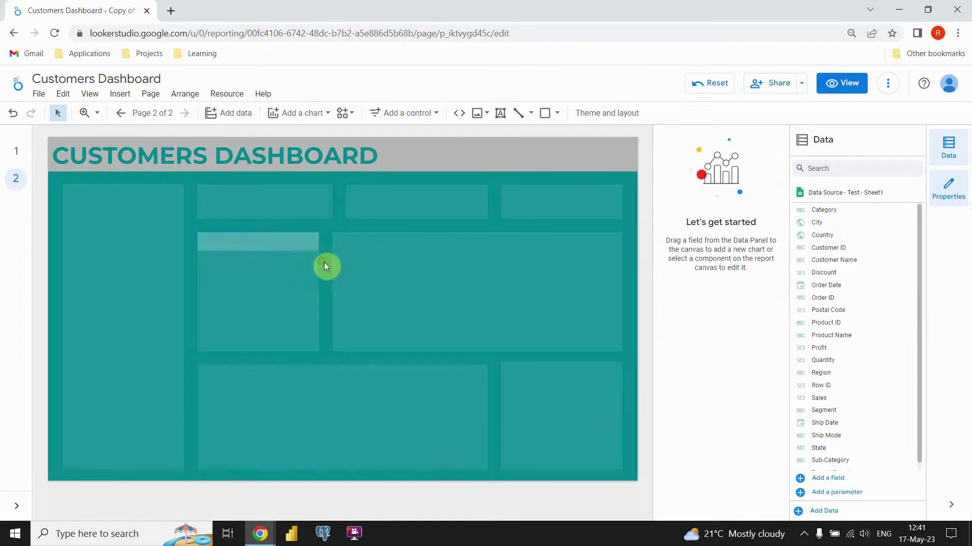
Align the lower-right panel's upper edge with its neighbour and place a copy of the title strip along it.
left_click(305, 242)
left_click(329, 270)
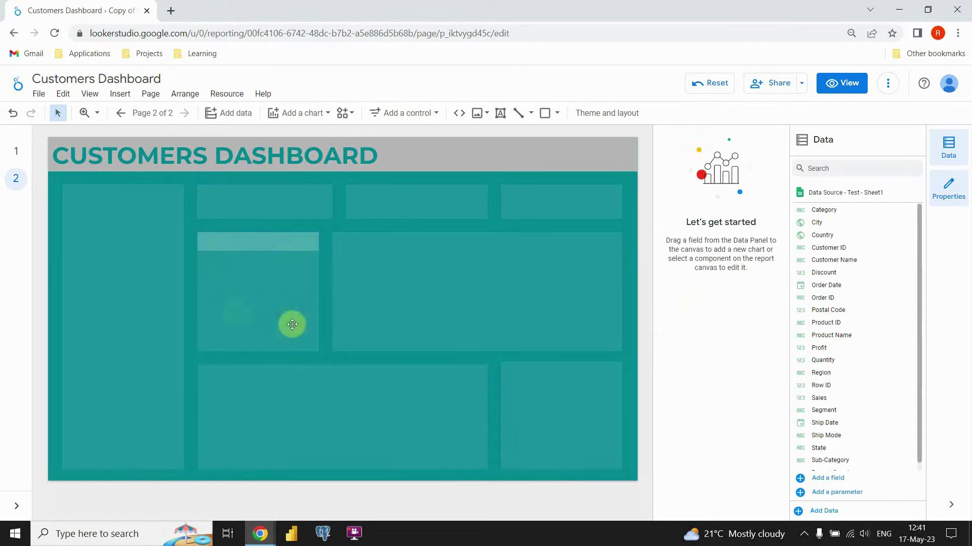
left_click(295, 241)
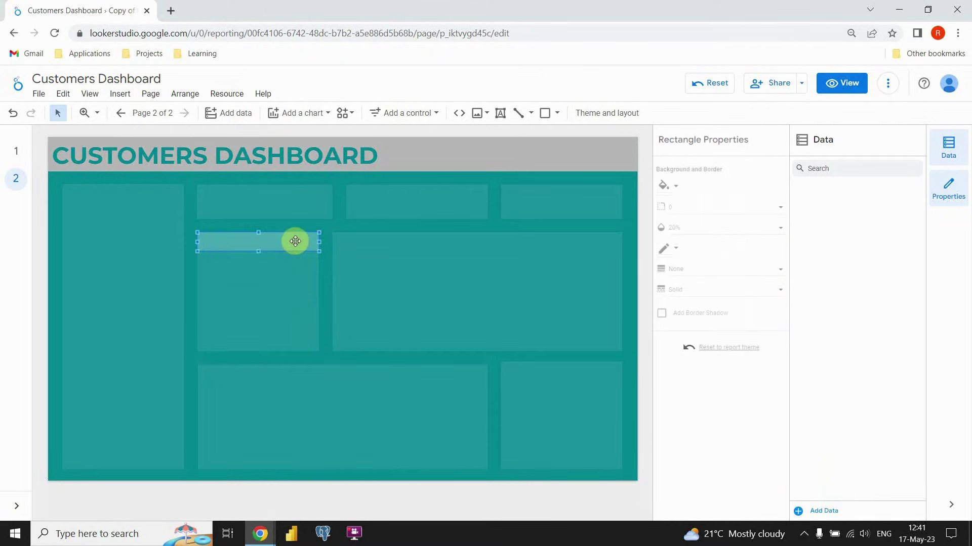
left_click(514, 367)
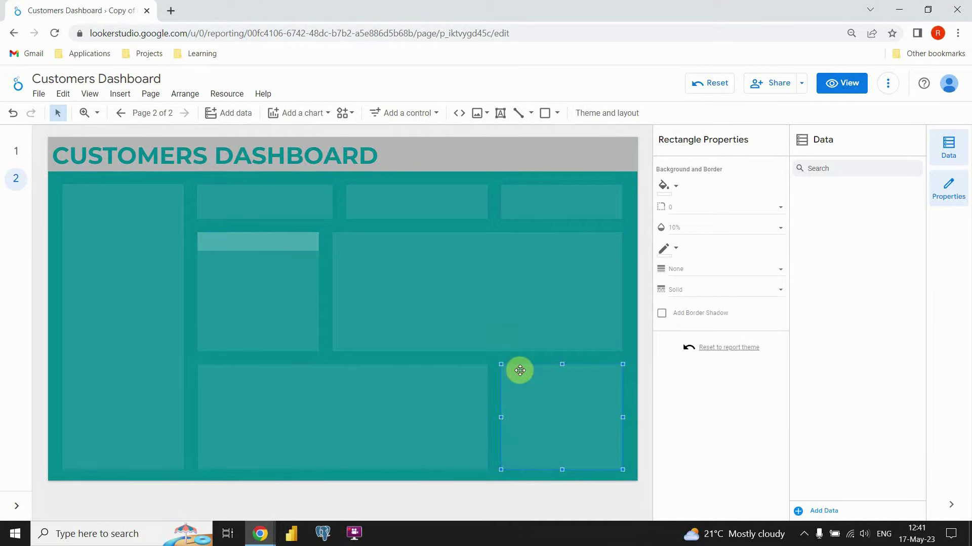
key("ctrl+v")
left_click_drag(327, 257, 593, 377)
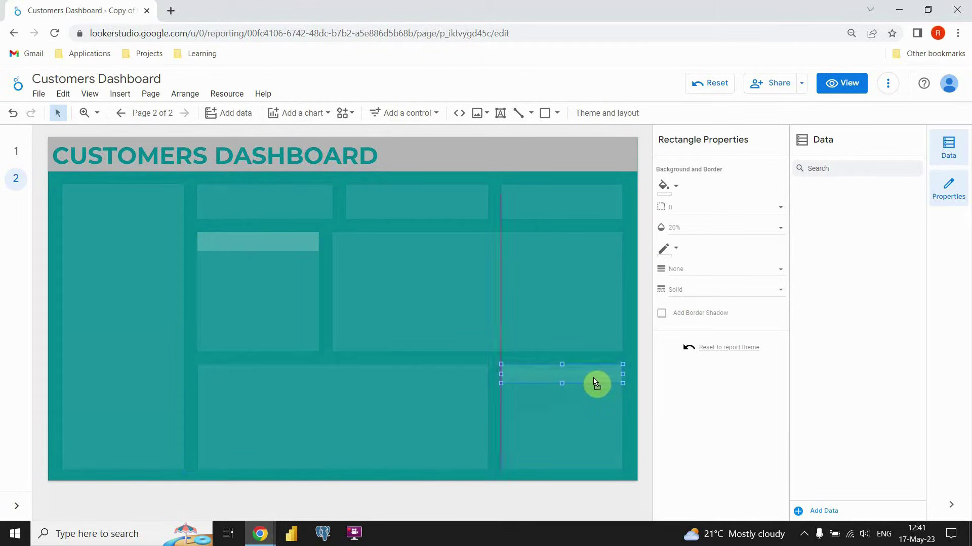
left_click(630, 379)
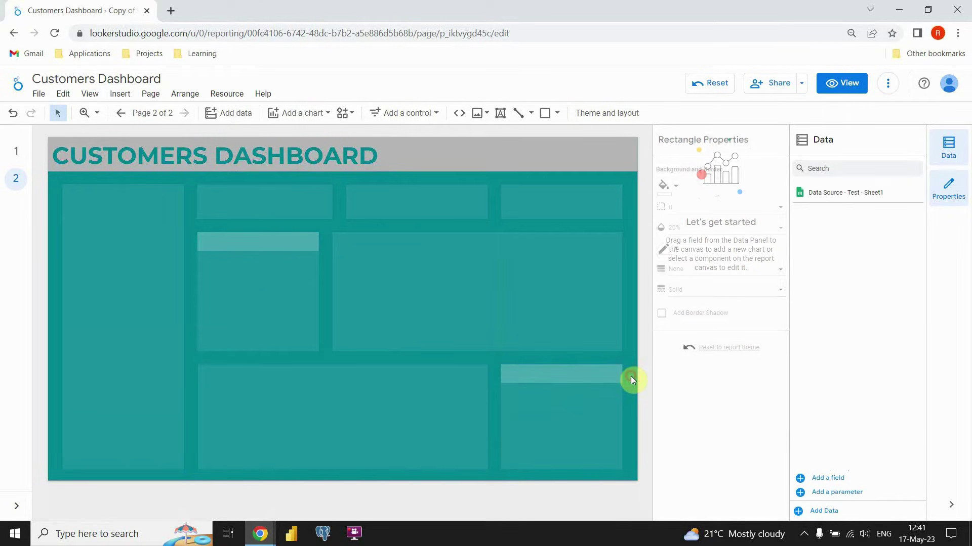
Place a copy of the title strip on the upper wide panel and stretch it across the panel's full width.
left_click(367, 261)
key("ctrl+v")
left_click_drag(295, 261, 622, 243)
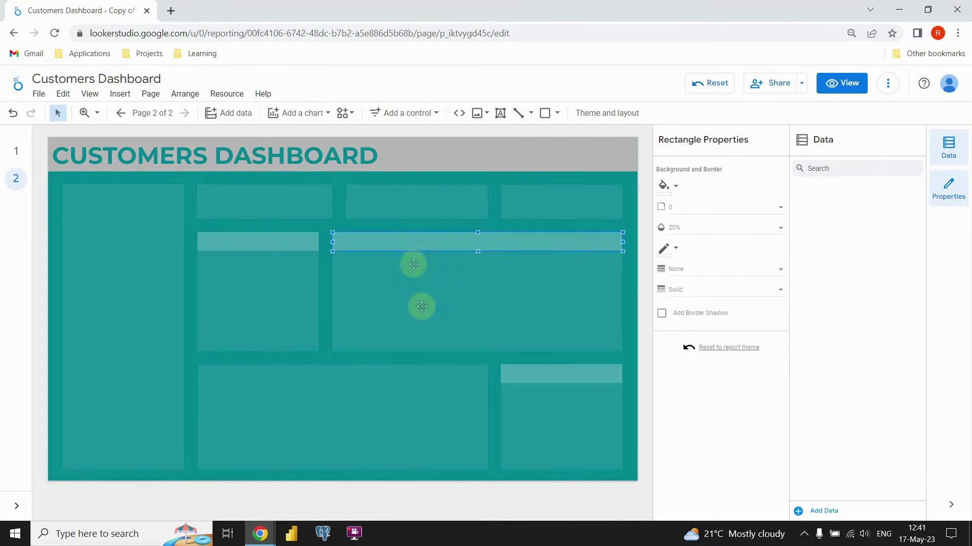
left_click(626, 278)
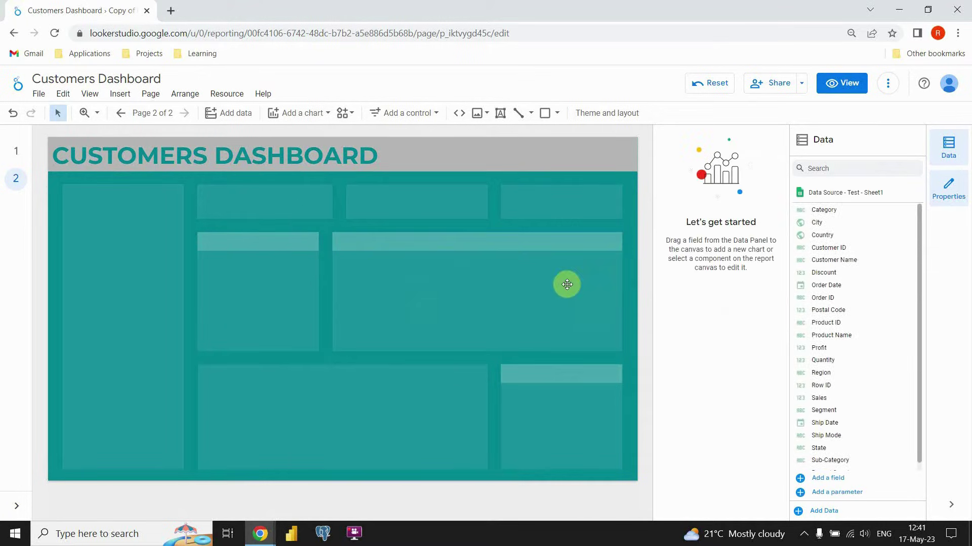
Place a copy of the title strip on the lower wide panel and stretch it across the panel's full width.
key("ctrl+v")
left_click_drag(305, 267, 487, 372)
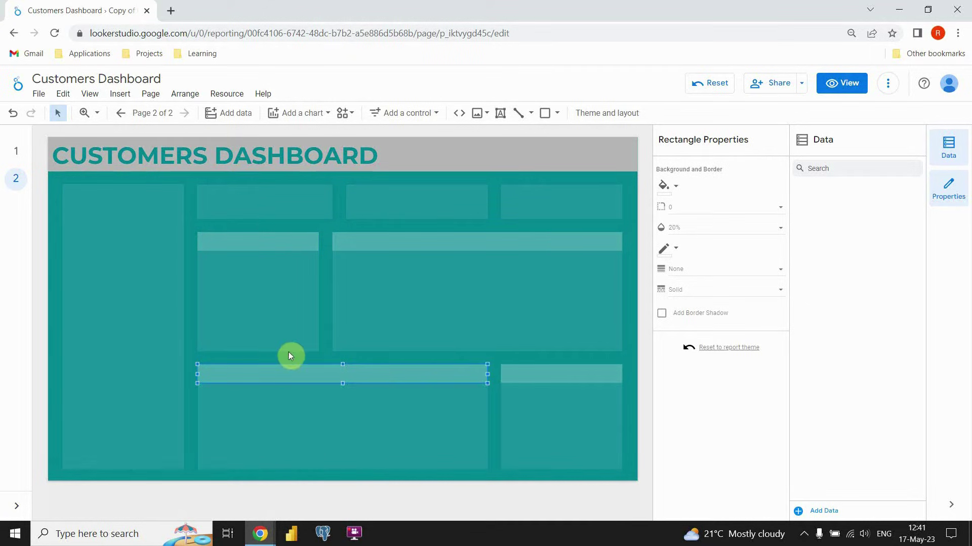
left_click(276, 356)
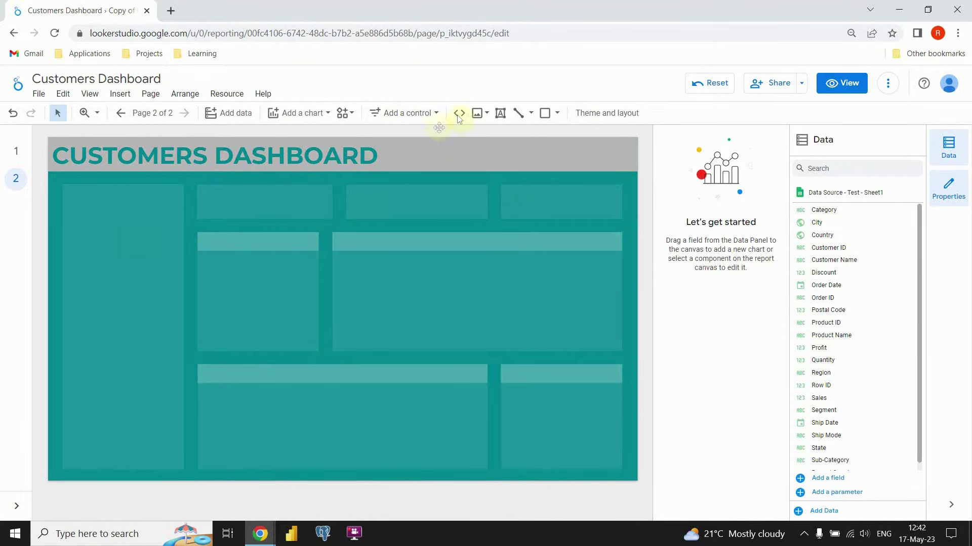
Upload the group-512 image from the Downloads folder onto the page.
left_click(477, 111)
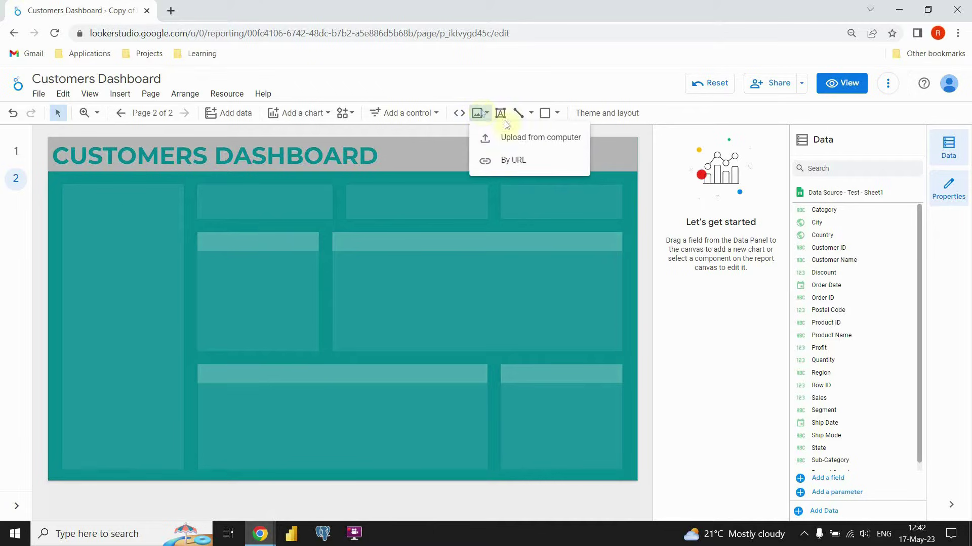
left_click(522, 138)
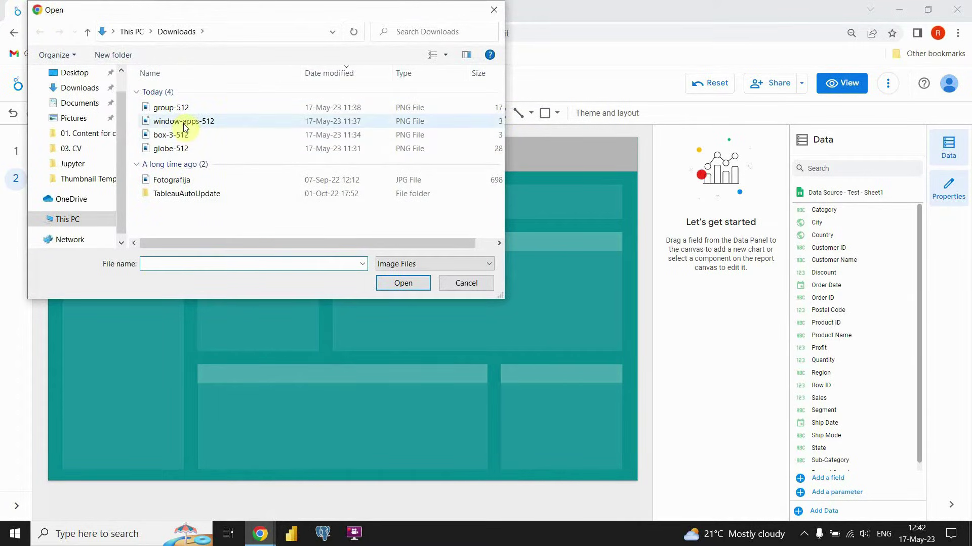
left_click(183, 108)
left_click(404, 283)
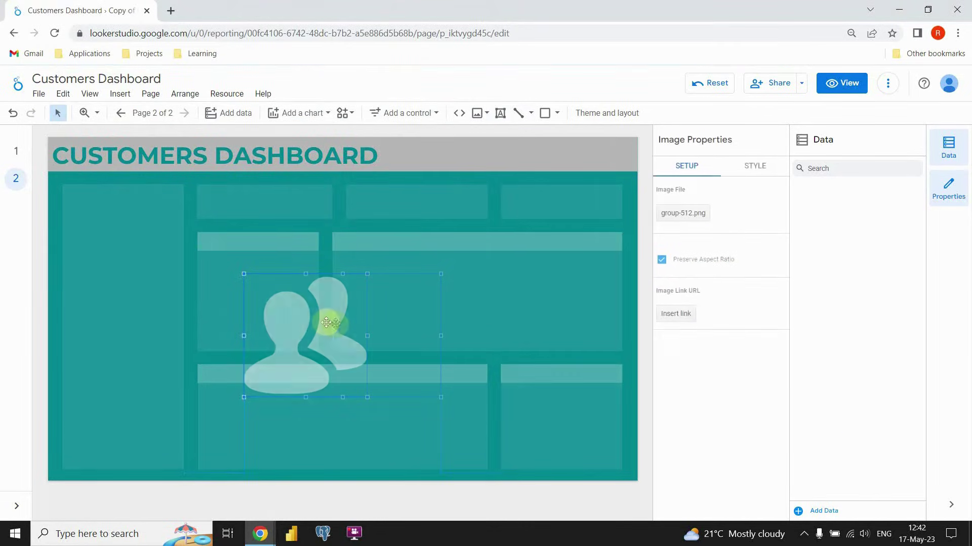
Shrink the group image to a small icon and position it in the side panel's upper-left corner.
left_click_drag(327, 323, 143, 233)
left_click_drag(185, 185, 85, 212)
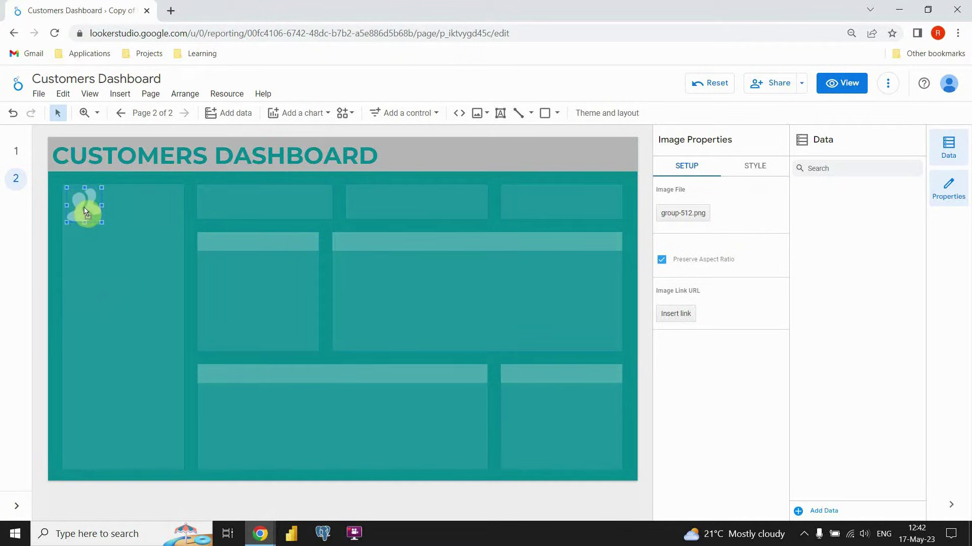
left_click(159, 193)
left_click_drag(83, 212, 87, 213)
left_click(198, 208)
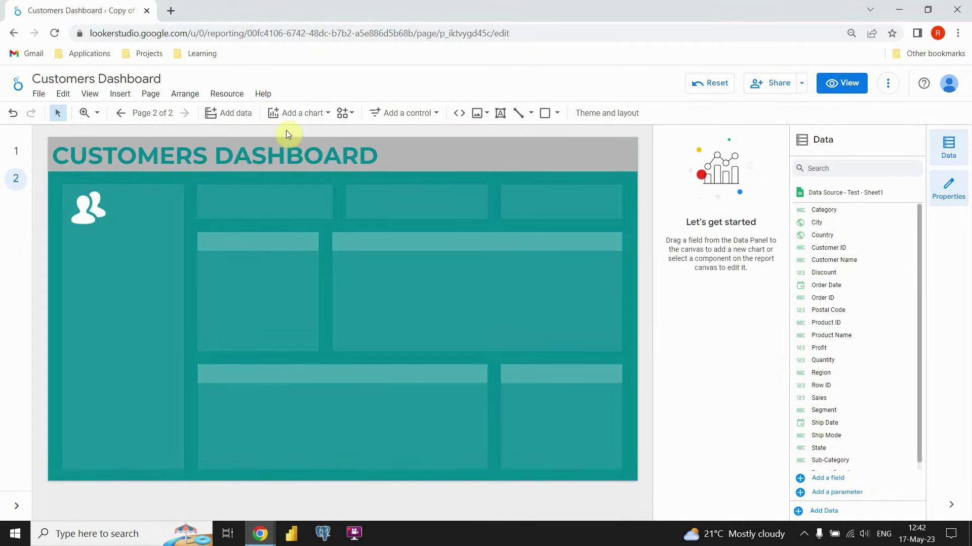
Add a scorecard chart in the side panel, to the right of the group icon.
left_click(319, 113)
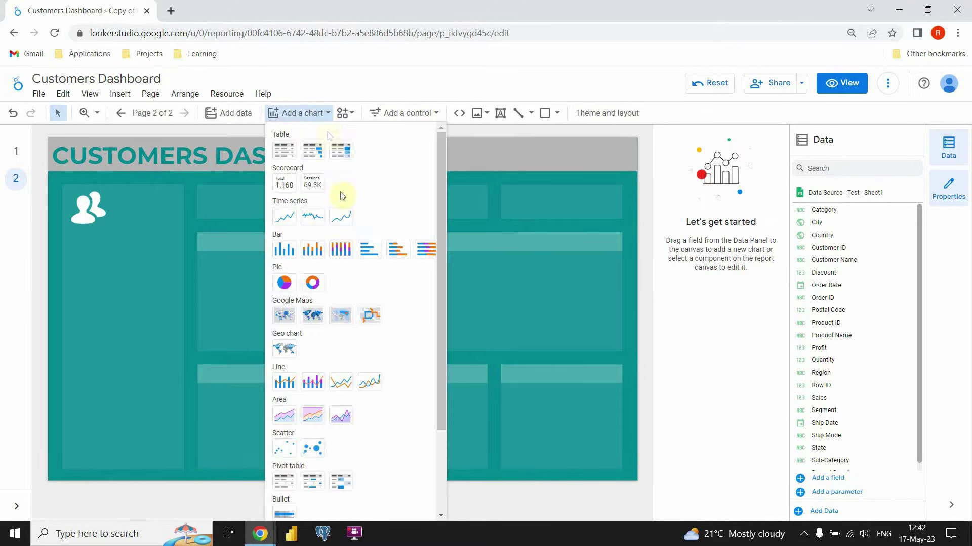
left_click(283, 185)
left_click(113, 189)
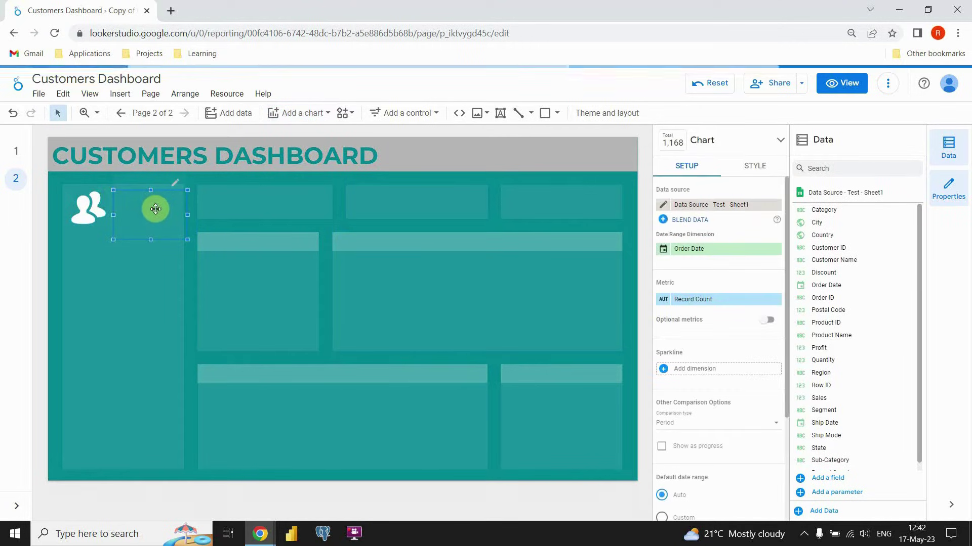
Reduce the scorecard's height to match the group icon and fit it within the side panel beside the icon.
left_click_drag(150, 240, 152, 222)
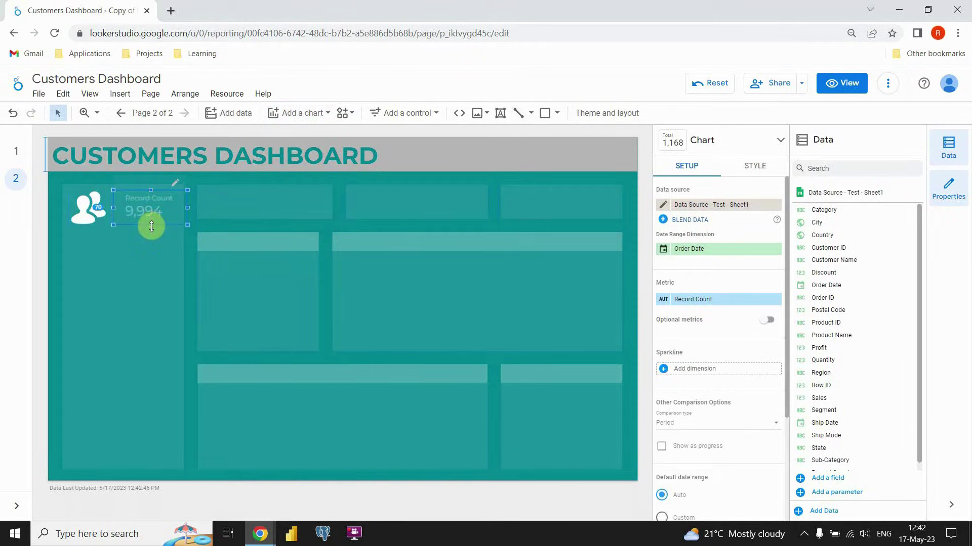
left_click(150, 204)
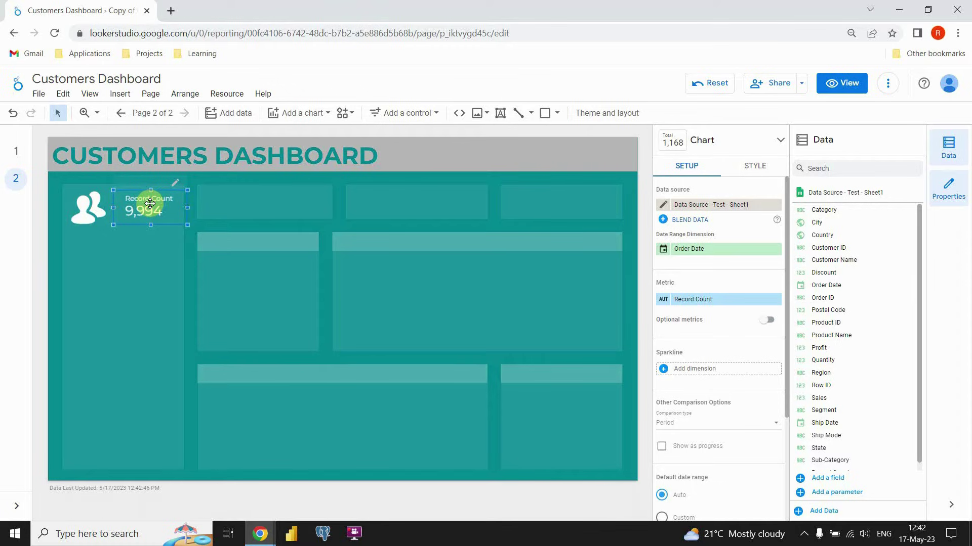
left_click_drag(156, 203, 150, 205)
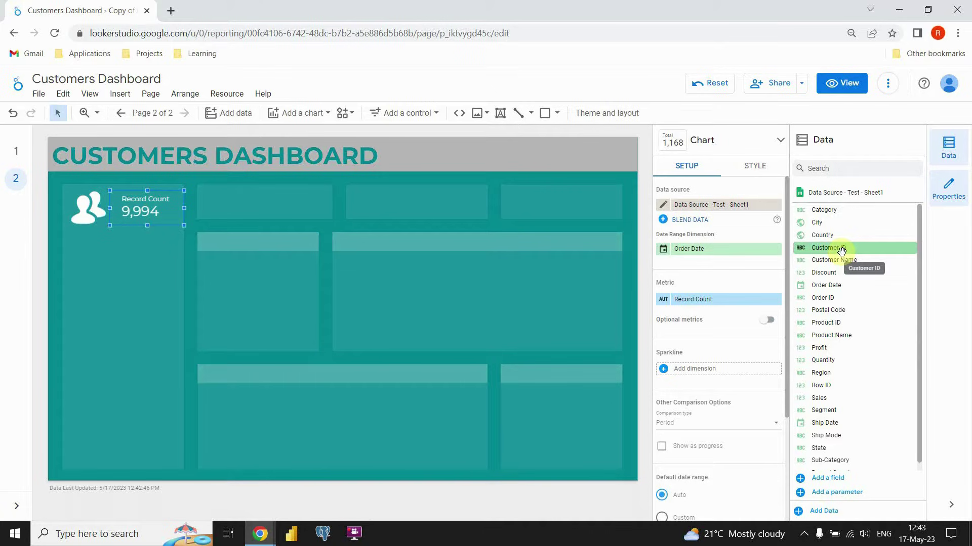
Set the scorecard's metric to Customer ID and name the metric "# of Customers".
left_click_drag(841, 250, 703, 307)
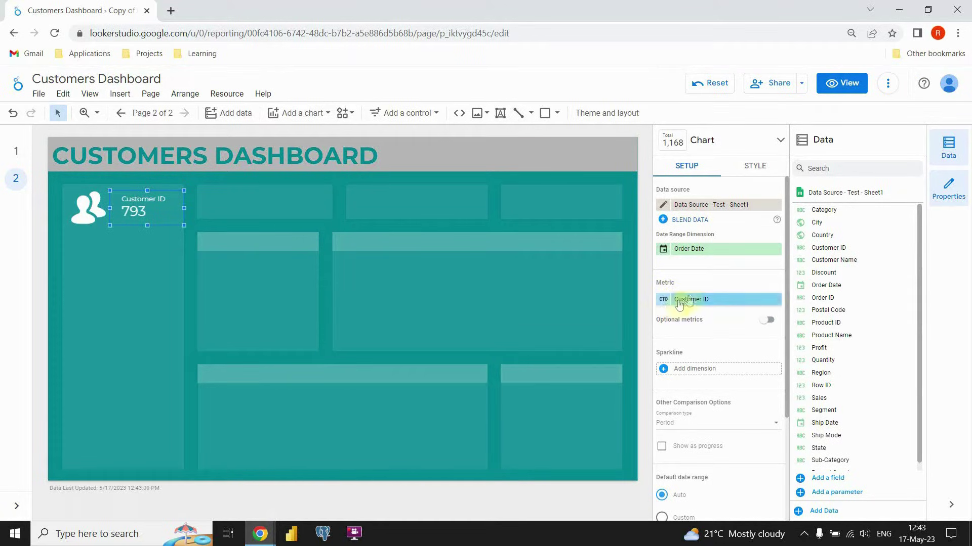
left_click(660, 302)
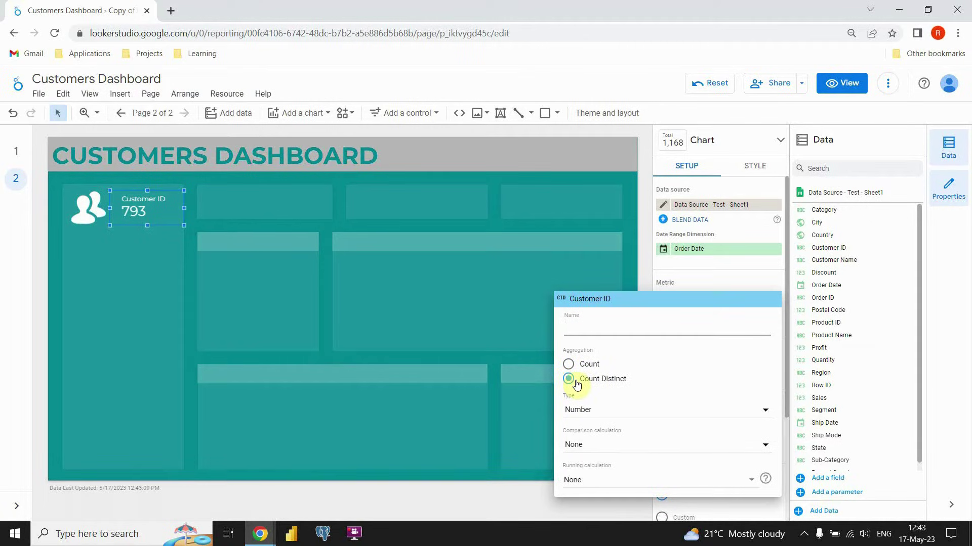
left_click(598, 326)
type("#")
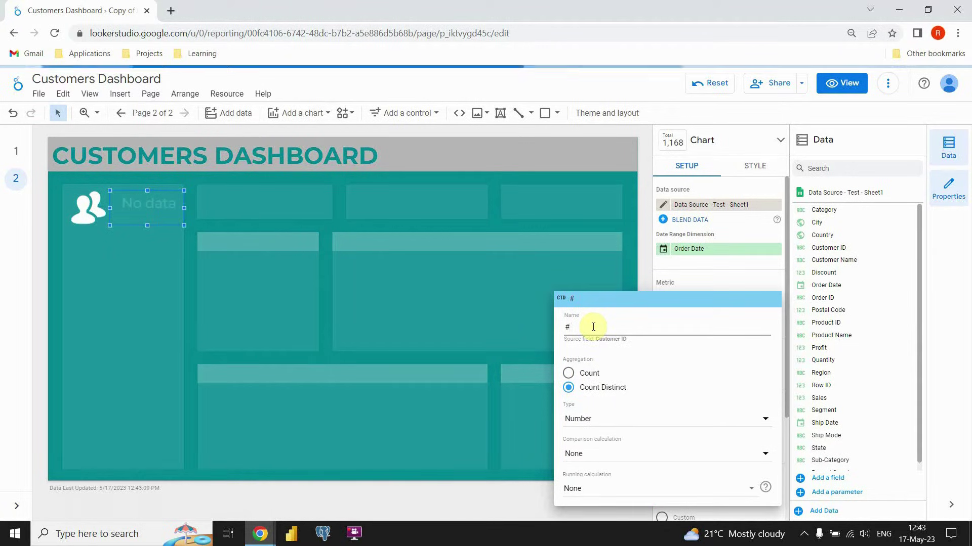
type(" OF C")
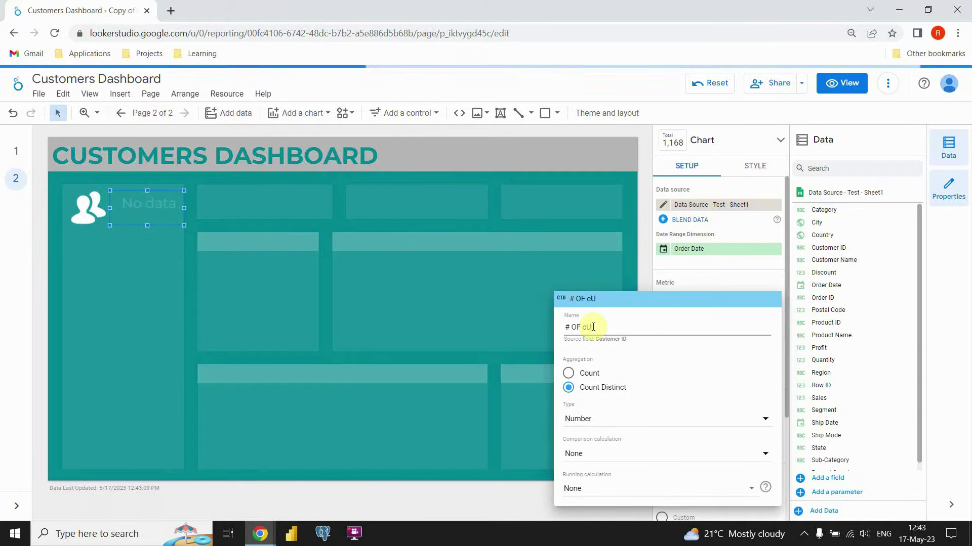
type("of Customers")
left_click(621, 329)
key("Return")
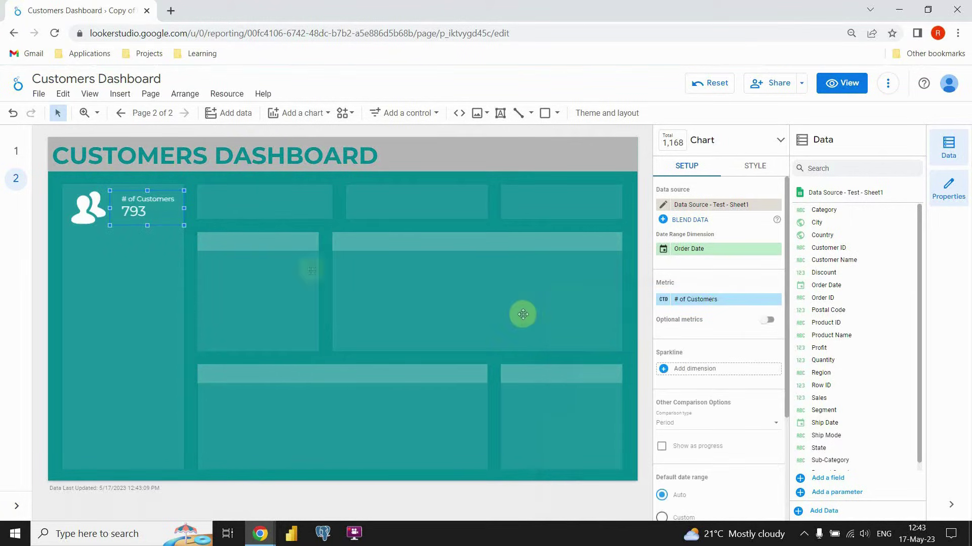
Center the scorecard's metric name, metric value and comparison, and nudge the scorecard slightly toward the group icon.
left_click(755, 167)
scroll(729, 350, "down", 4)
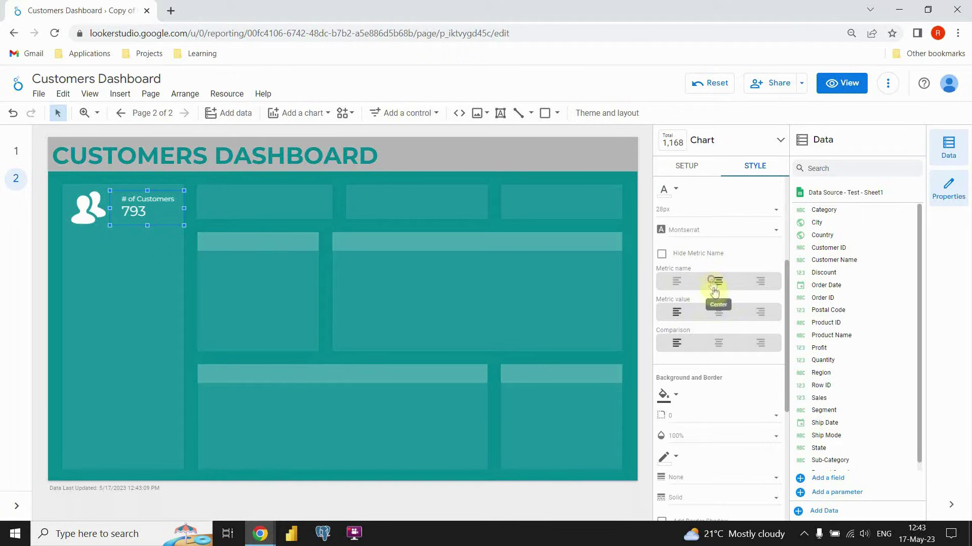
left_click(718, 313)
left_click(718, 343)
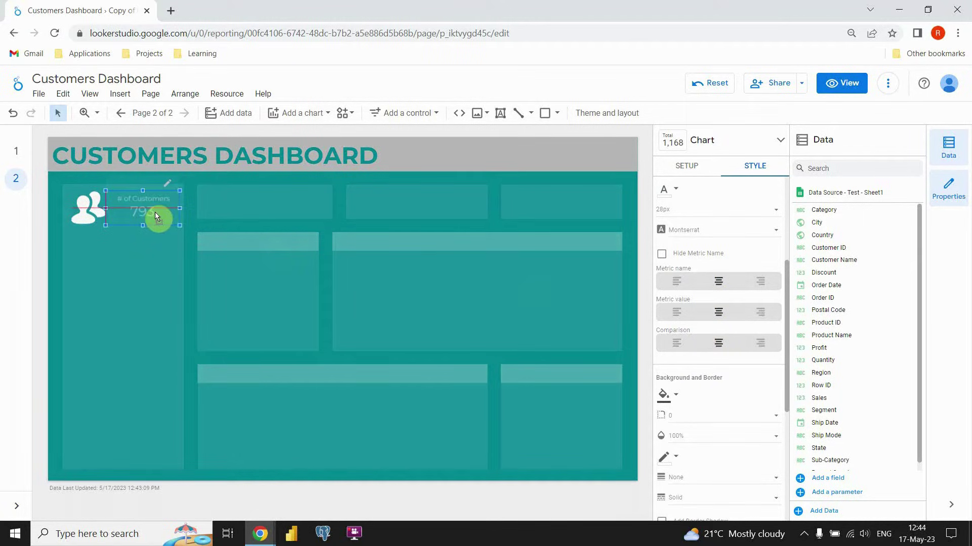
left_click(192, 241)
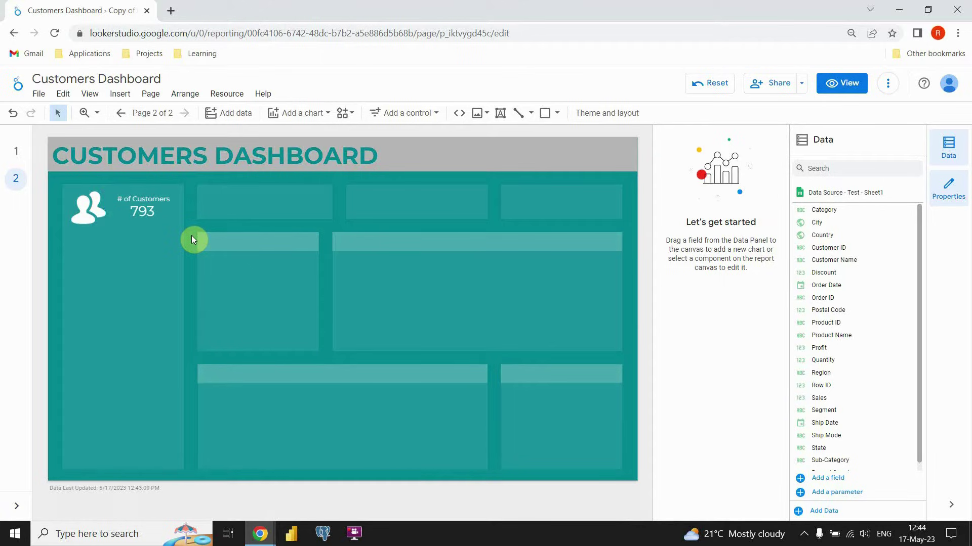
Copy the icons and scorecards for # of Segments, # of States, Total Sales and Total Profit from page 1 onto page 2.
left_click(13, 152)
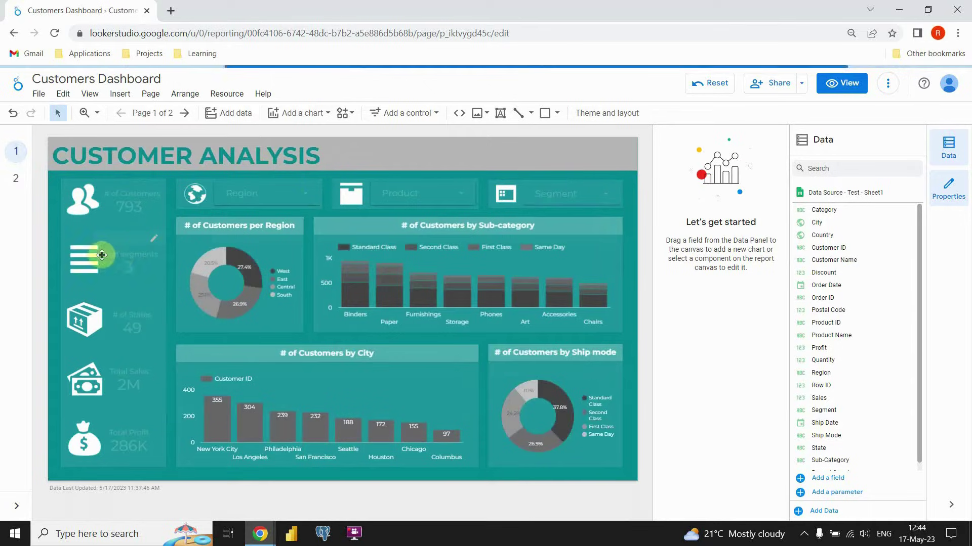
left_click(80, 261)
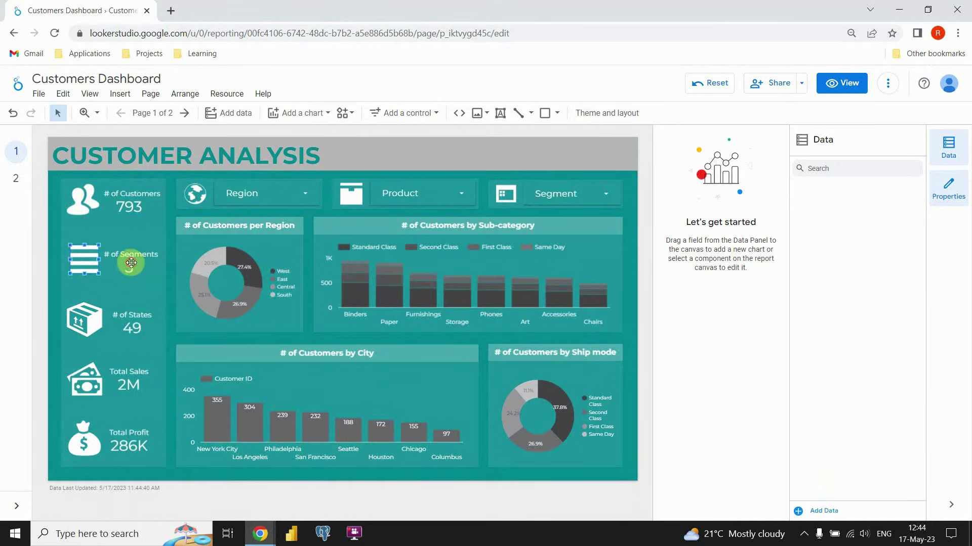
left_click(84, 319, "shift")
left_click(129, 323, "shift")
left_click(85, 389, "shift")
left_click(129, 384, "shift")
left_click(101, 434, "shift")
left_click(130, 441, "shift")
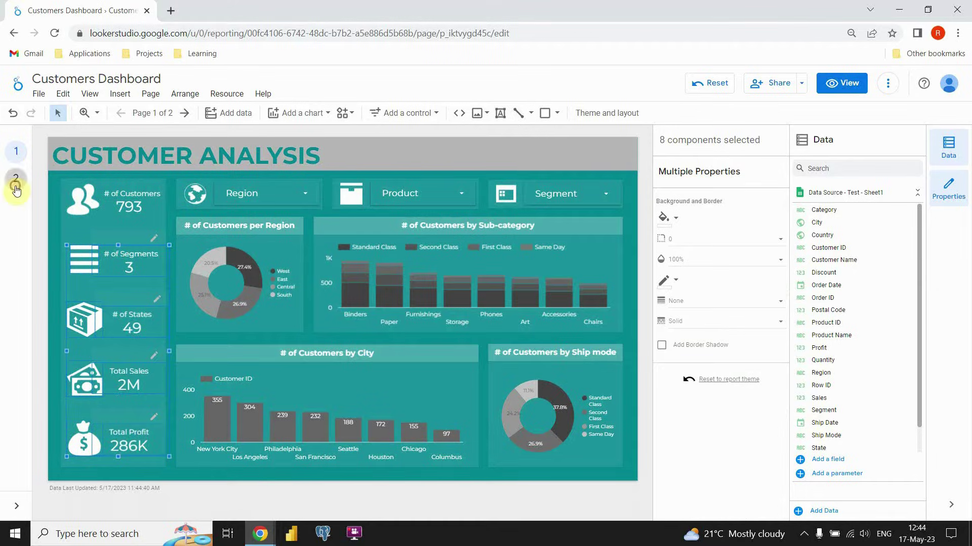
left_click(16, 188)
key("ctrl+v")
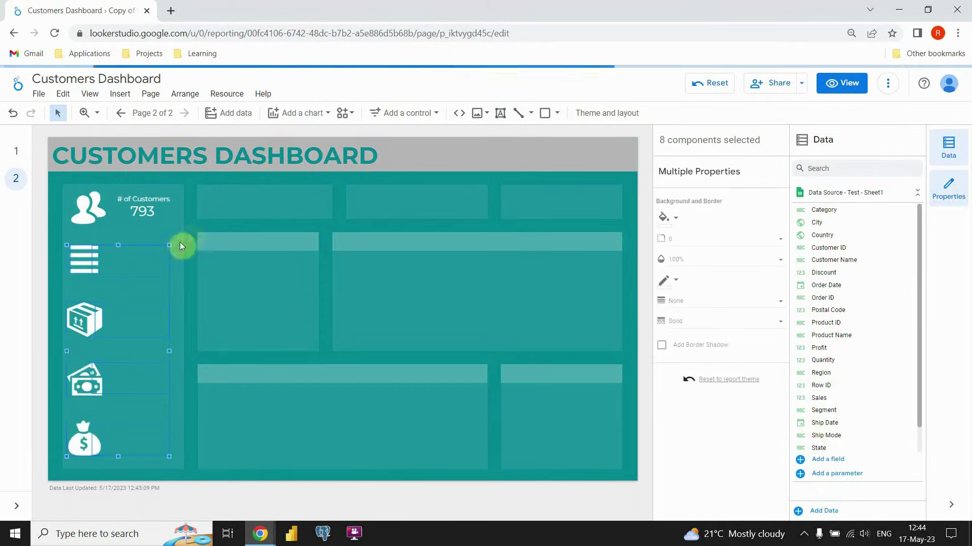
Align the pasted scorecards under # of Customers and line up all five icons in one column within the side panel.
left_click(144, 293)
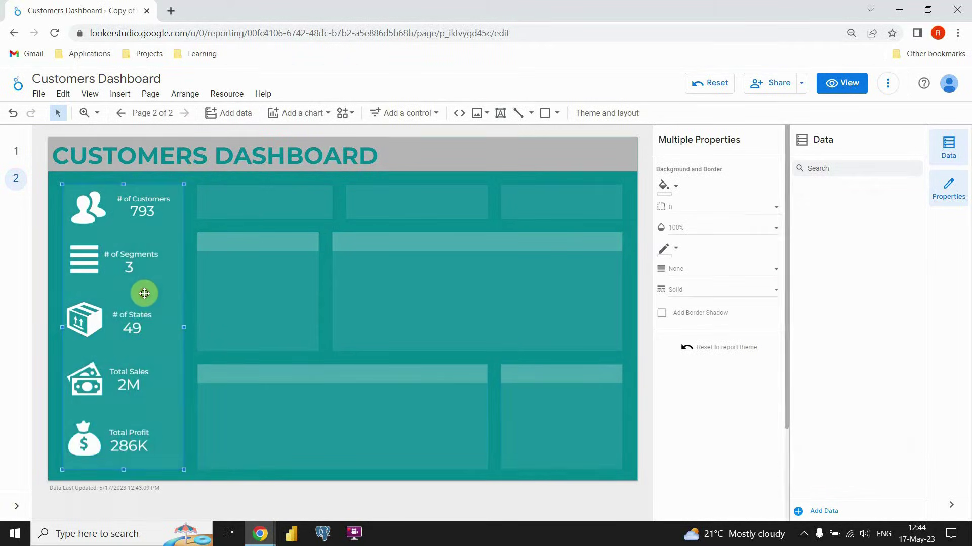
key("ctrl+z")
left_click_drag(137, 263, 95, 261)
left_click(91, 260)
left_click(143, 322)
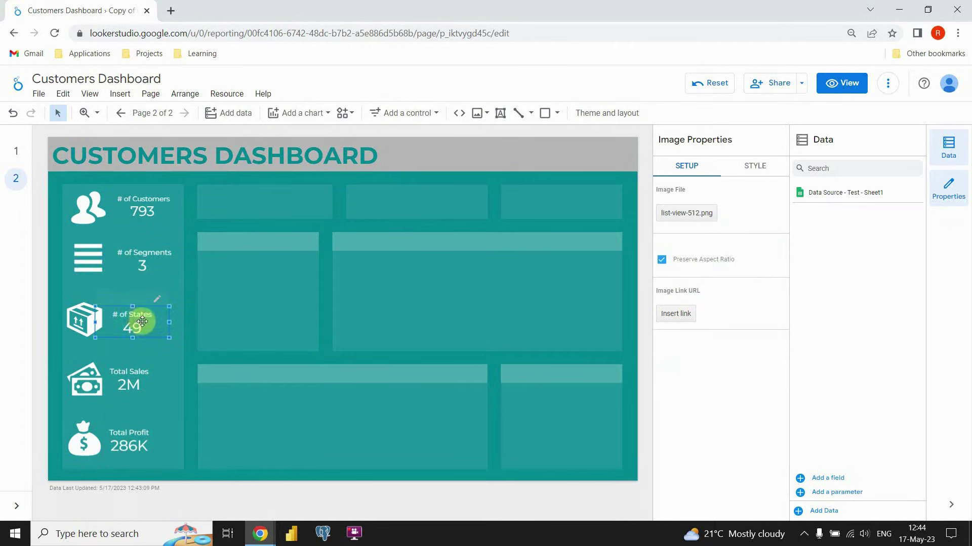
left_click_drag(144, 324, 143, 323)
left_click_drag(134, 383, 147, 383)
left_click_drag(131, 444, 92, 443)
left_click_drag(85, 381, 92, 377)
left_click_drag(84, 318, 91, 318)
left_click_drag(93, 260, 97, 260)
left_click_drag(87, 207, 92, 208)
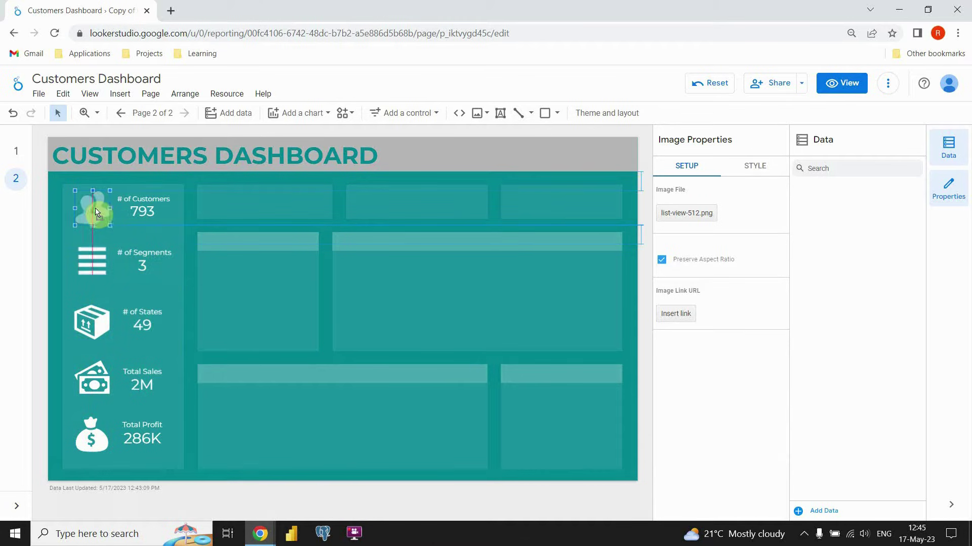
left_click(207, 180)
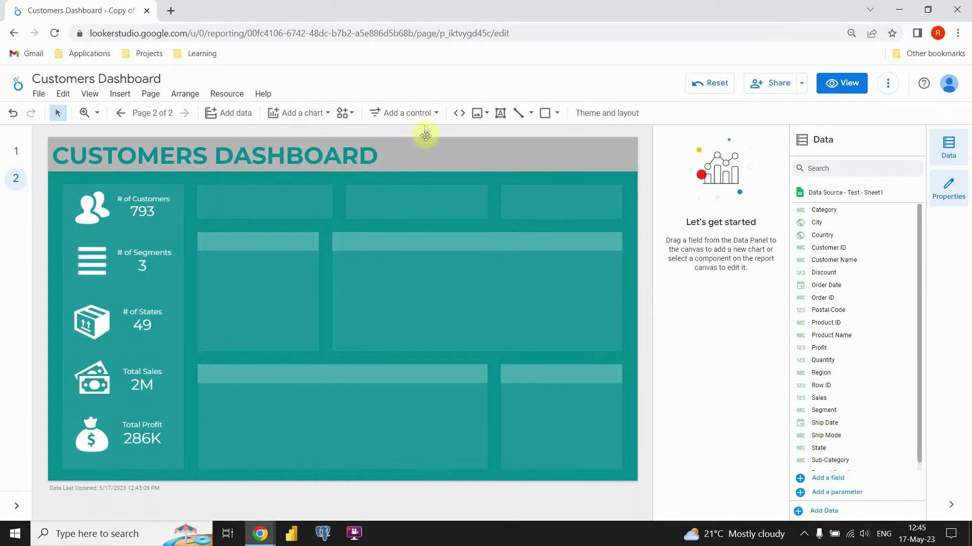
Add a drop-down list control to the first small panel under the header and narrow it to fit the panel.
left_click(420, 113)
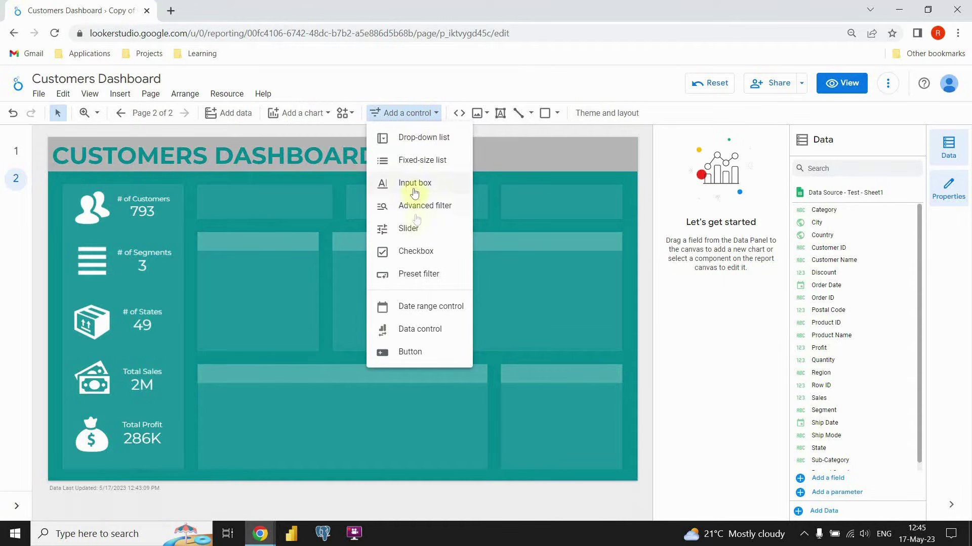
left_click(427, 147)
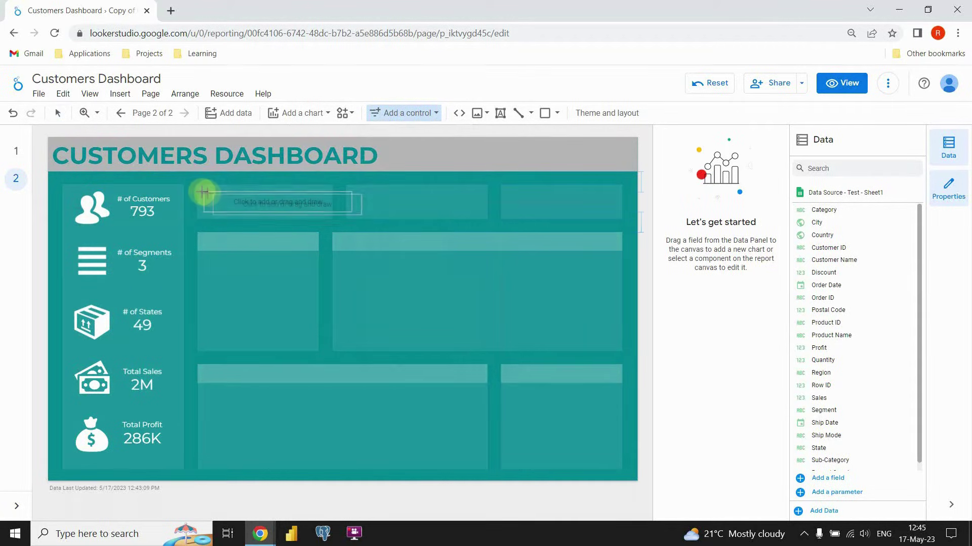
left_click(206, 190)
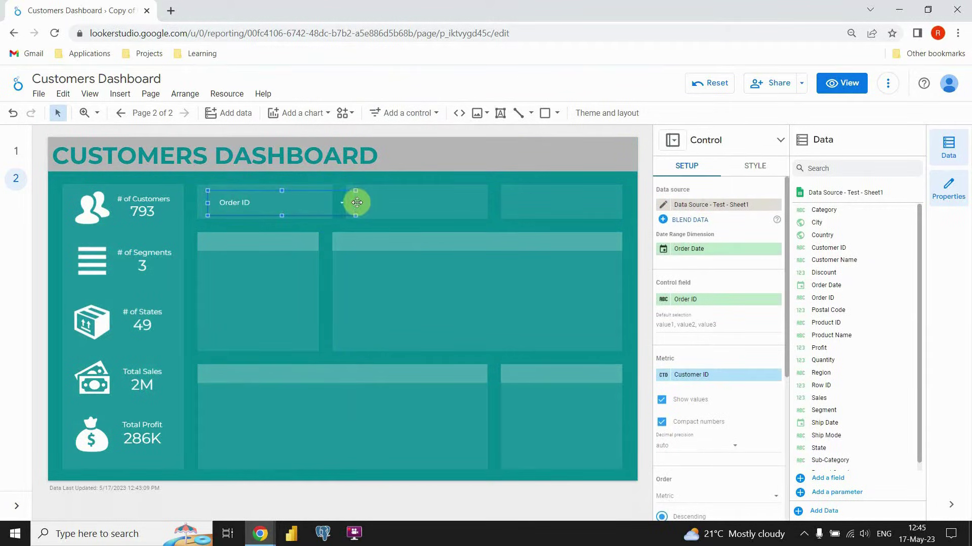
left_click_drag(354, 201, 302, 198)
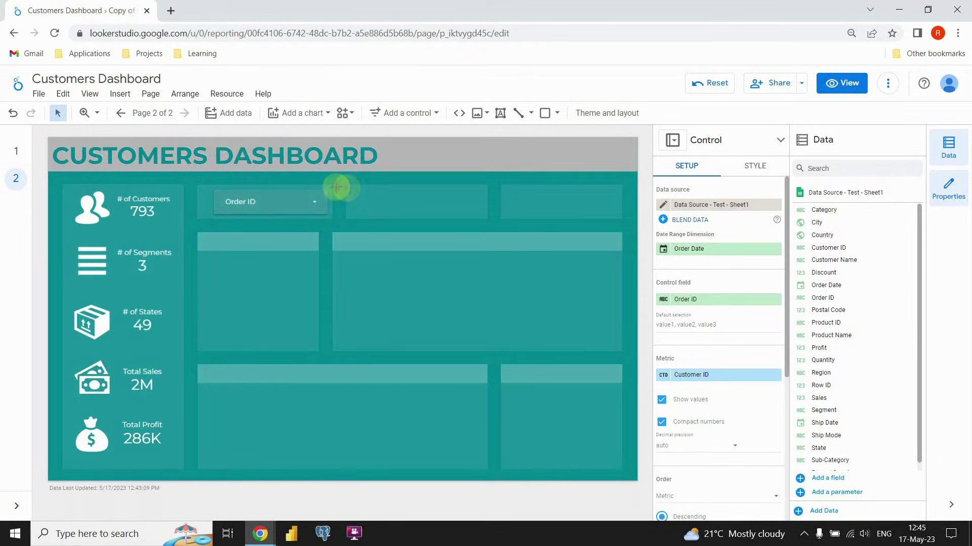
left_click(330, 192)
left_click(286, 200)
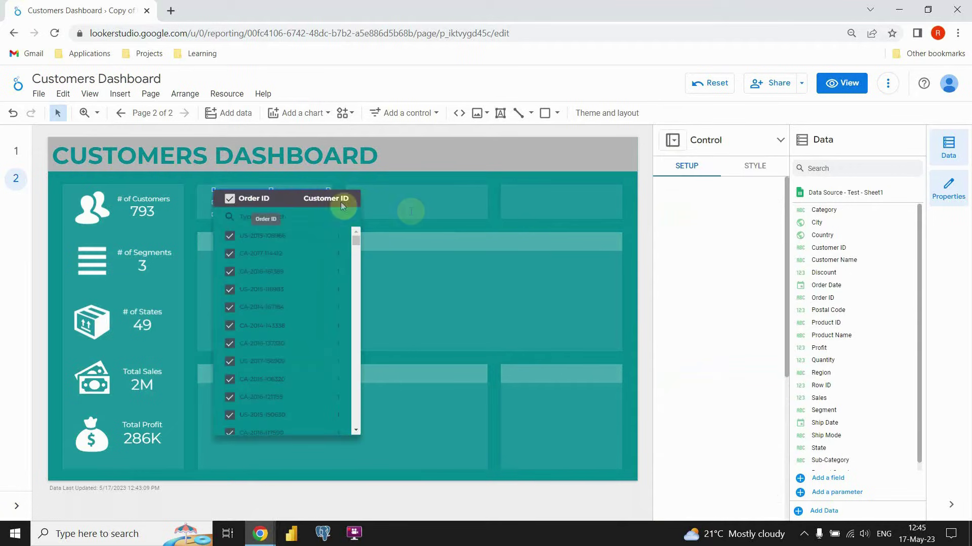
Set the drop-down's control field to Region and narrow the control to leave room for an icon before it.
left_click(844, 331)
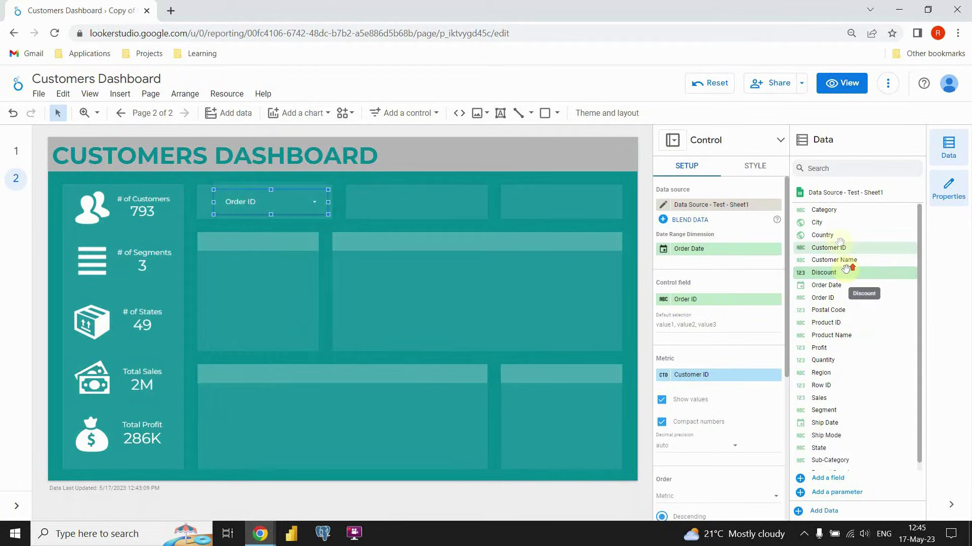
left_click_drag(841, 373, 700, 303)
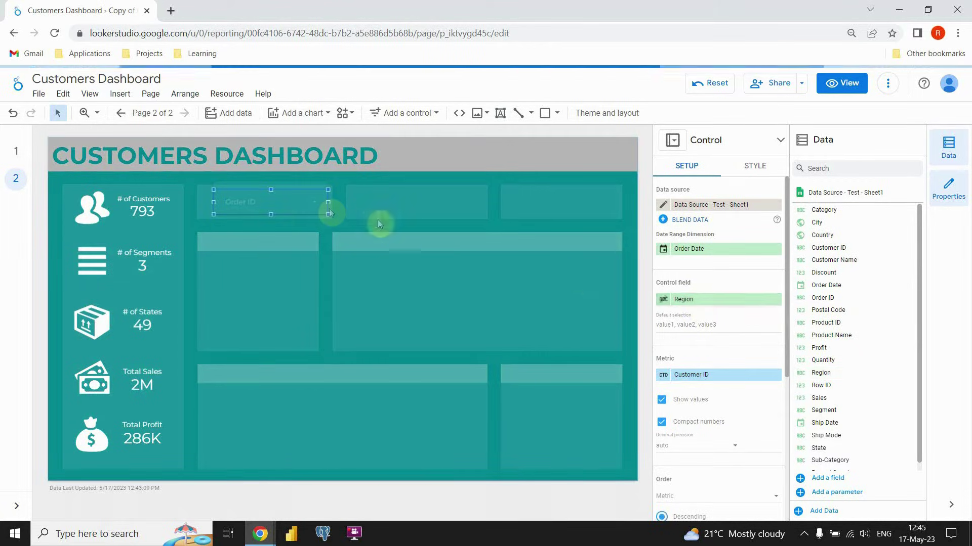
left_click(234, 225)
left_click(215, 204)
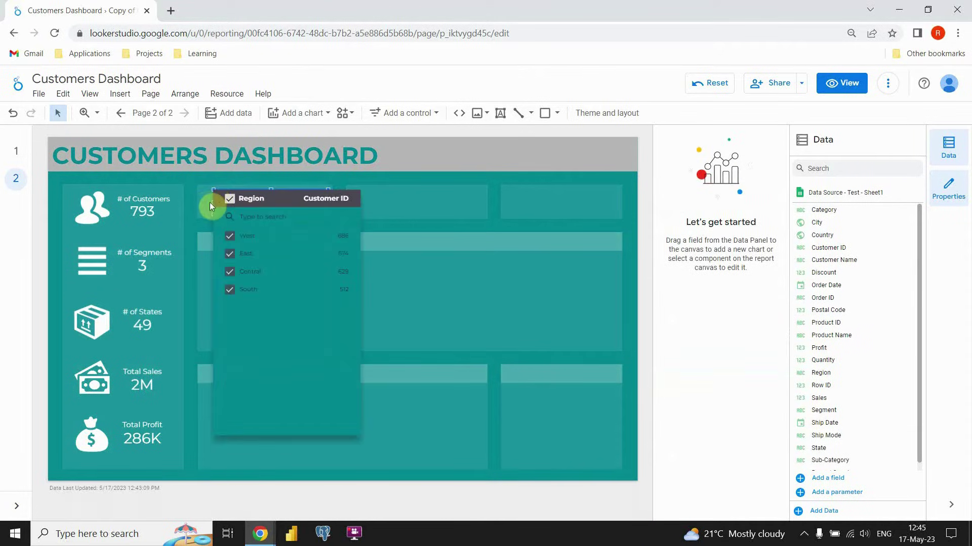
left_click_drag(205, 200, 223, 208)
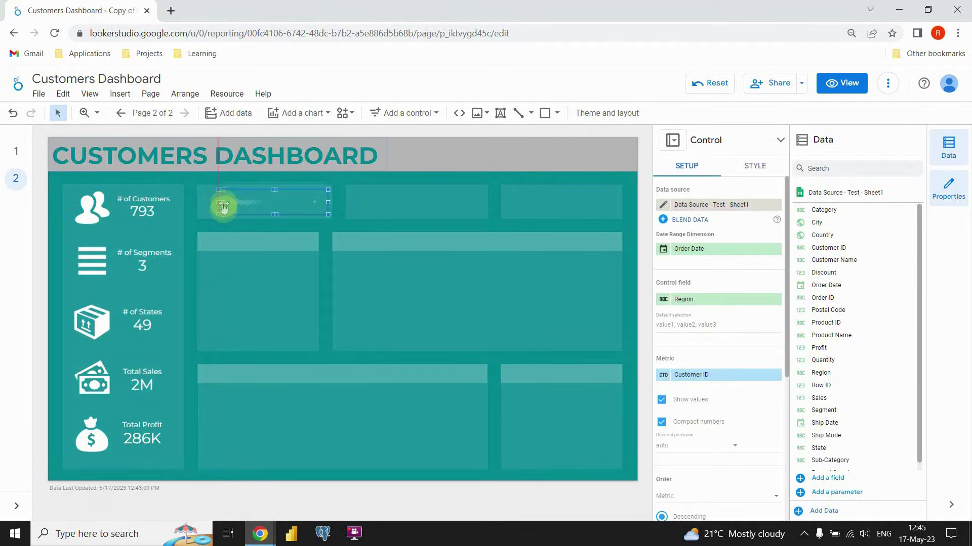
left_click(345, 221)
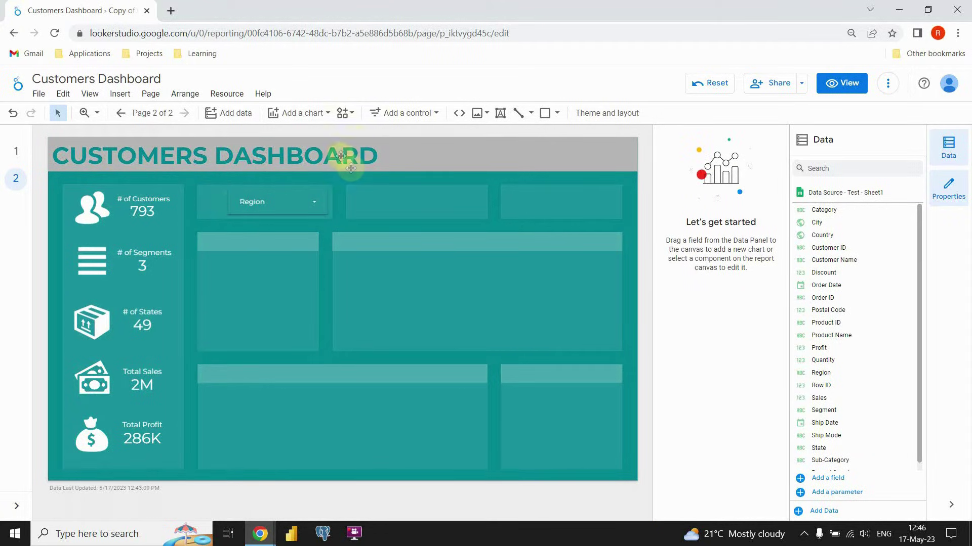
Upload the globe-512 image from the Downloads folder, shrink it to an icon and place it just before the Region drop-down.
left_click(481, 118)
left_click(508, 133)
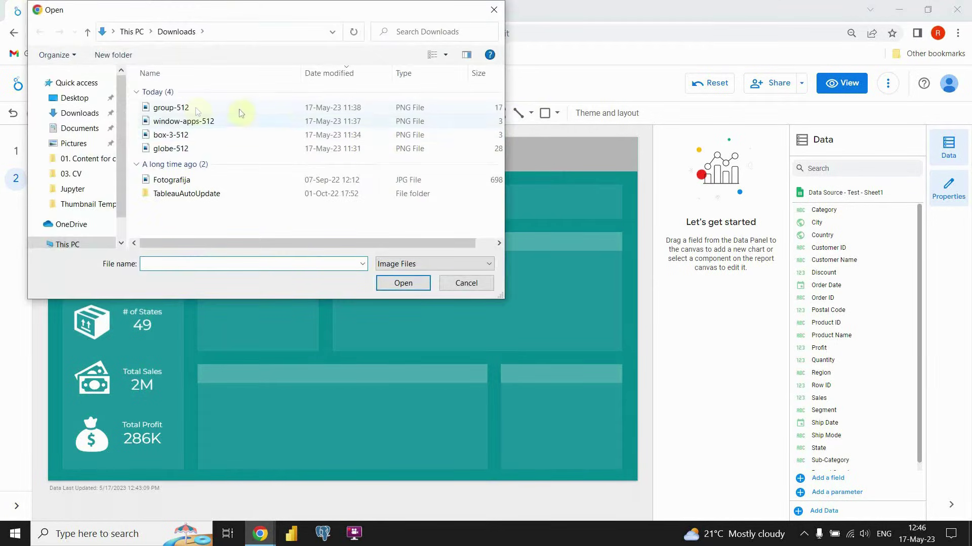
left_click(177, 150)
left_click(404, 281)
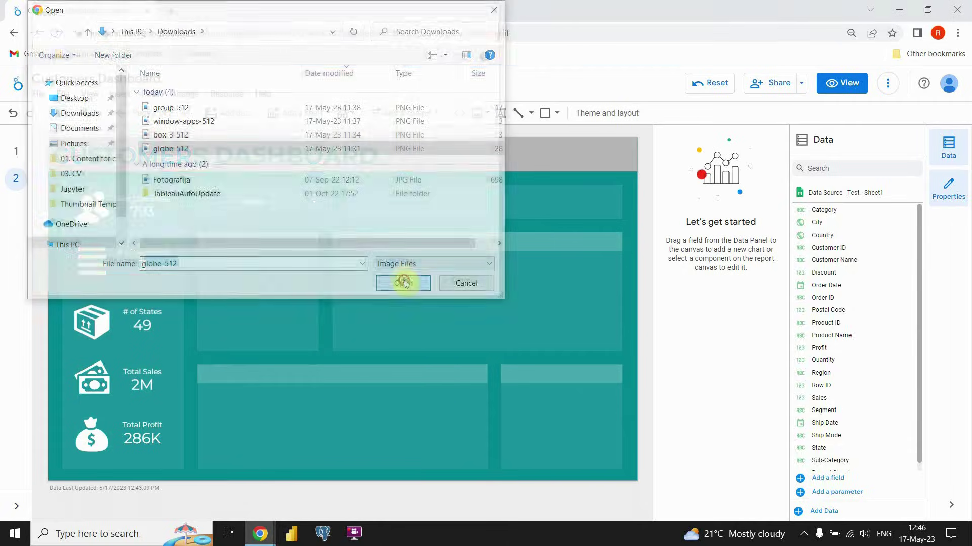
left_click_drag(249, 256, 282, 242)
left_click_drag(322, 171, 209, 211)
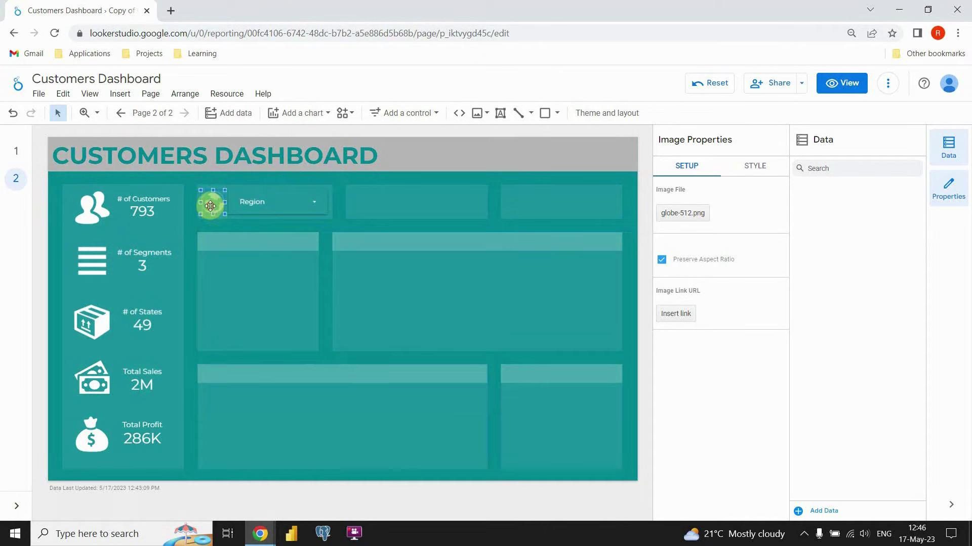
left_click(337, 209)
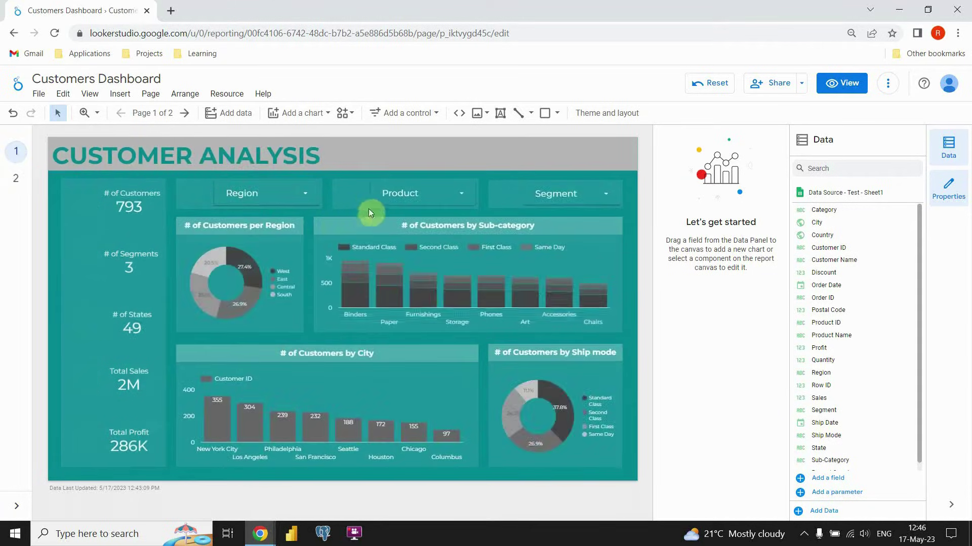
Copy the Product and Segment filter icons from page 1 to page 2 and place them in the second and third filter panels.
left_click(338, 189)
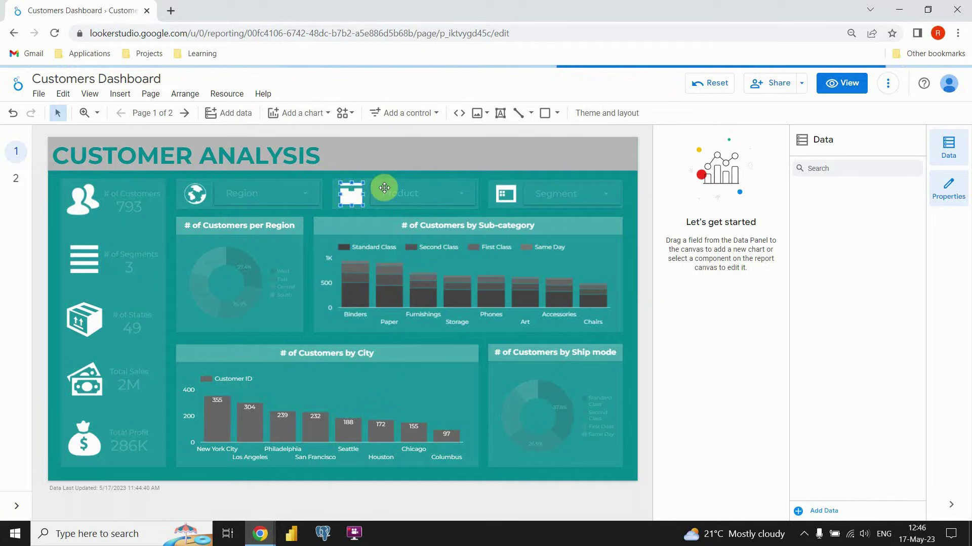
left_click(504, 192, "shift")
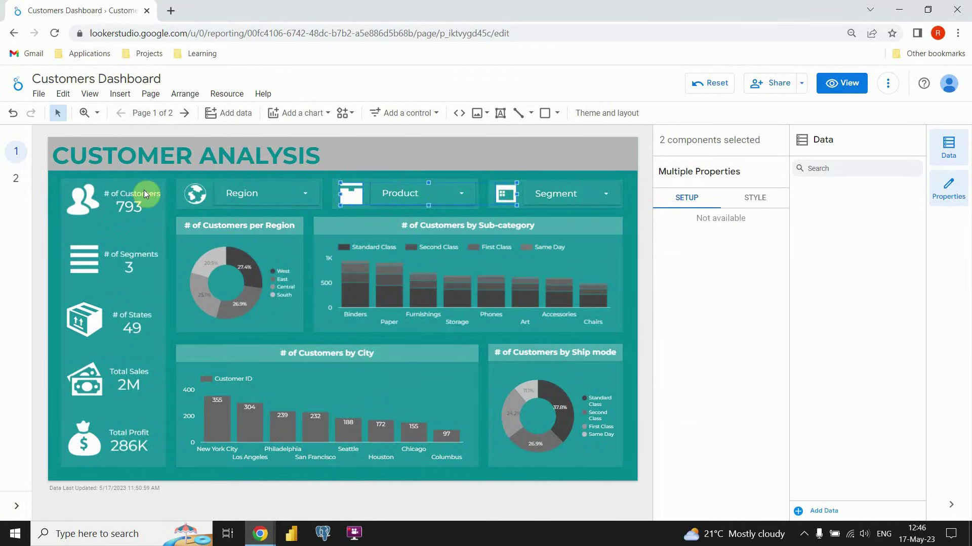
left_click(7, 186)
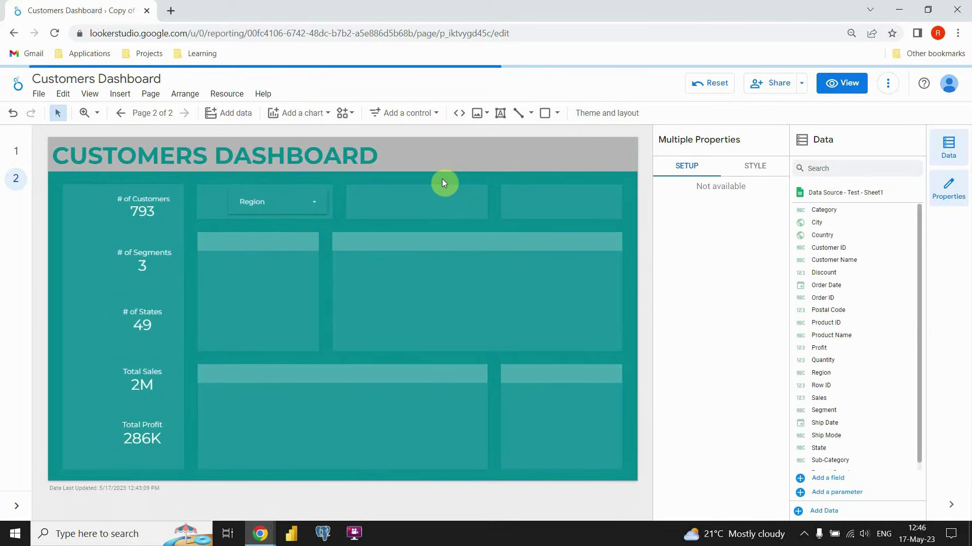
left_click(390, 193)
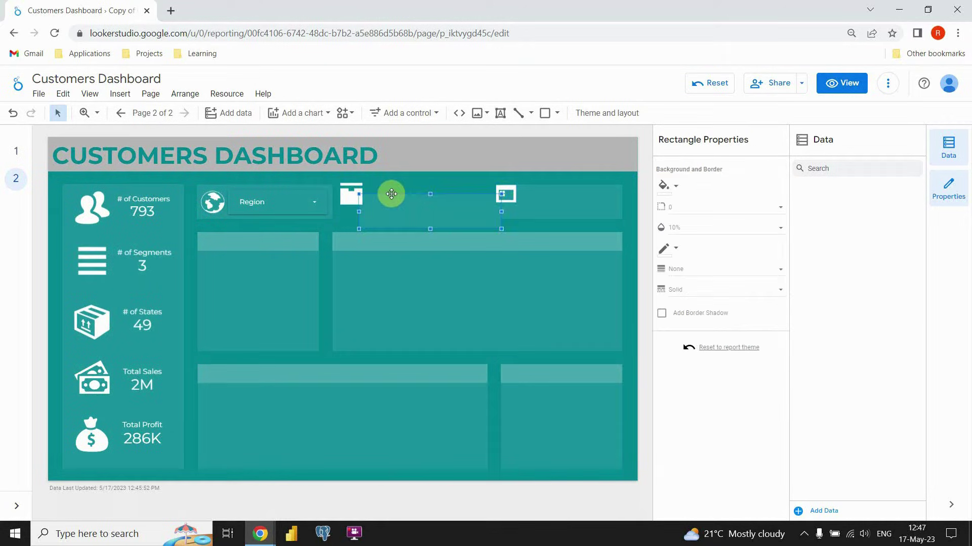
left_click_drag(365, 198, 366, 200)
left_click_drag(507, 197, 530, 214)
left_click(467, 179)
left_click(520, 202)
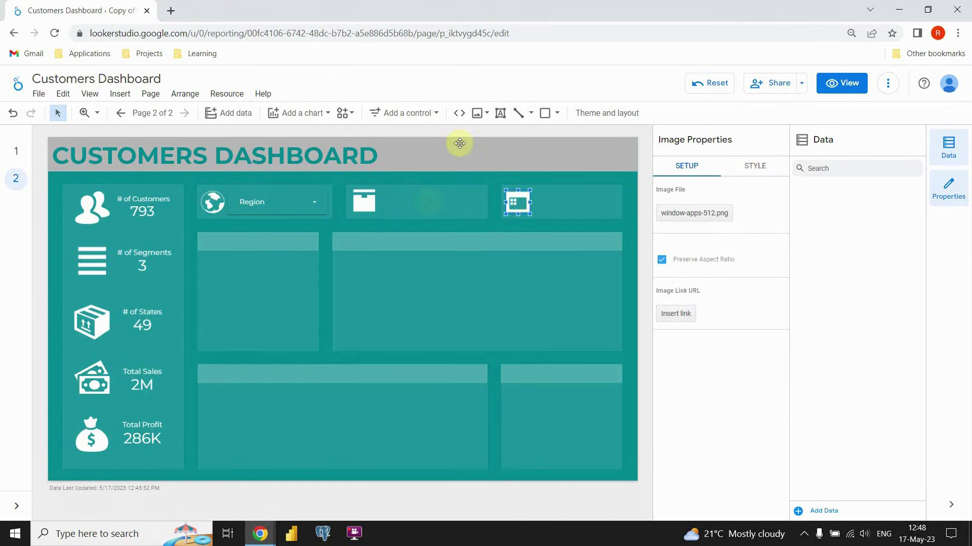
Add a drop-down list control beside the box icon in the second filter panel and narrow it to fit.
left_click(416, 119)
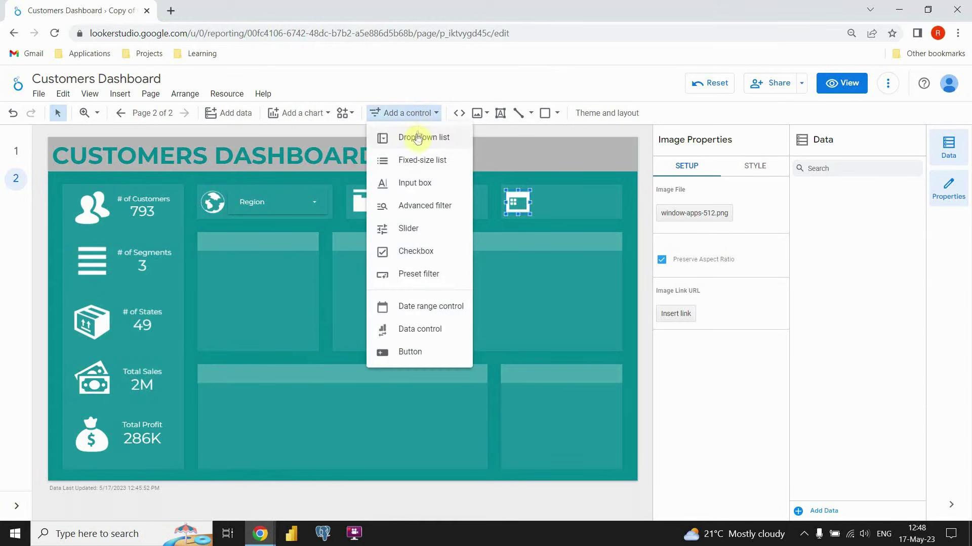
left_click(416, 138)
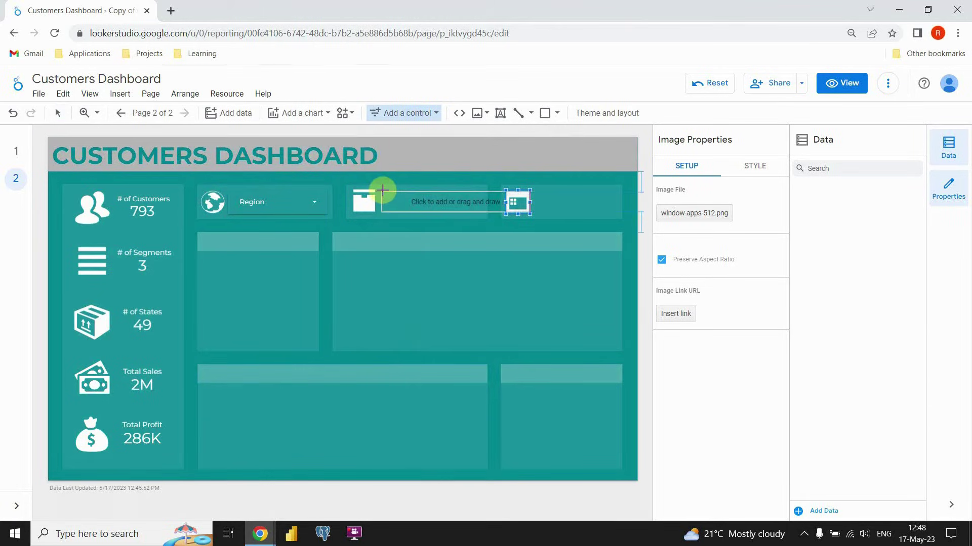
left_click(384, 190)
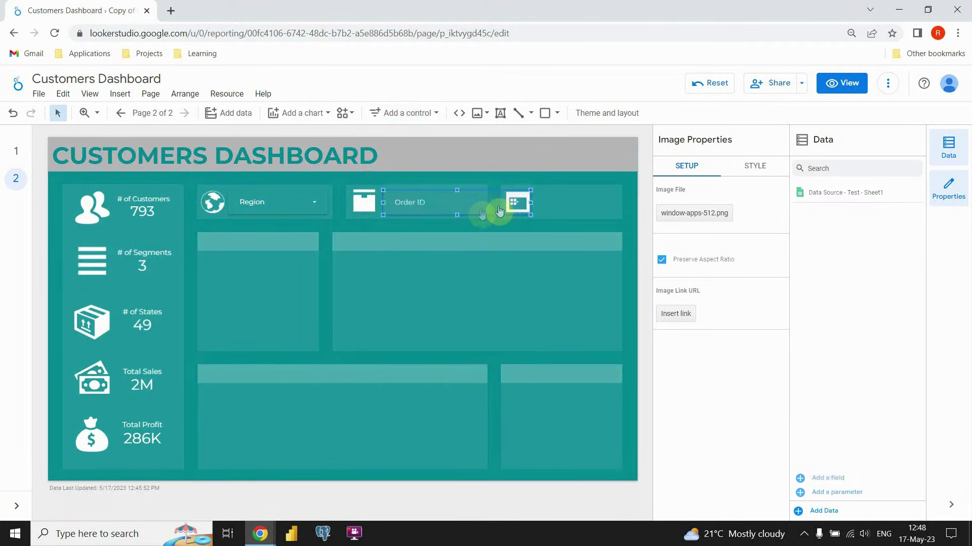
left_click(529, 200)
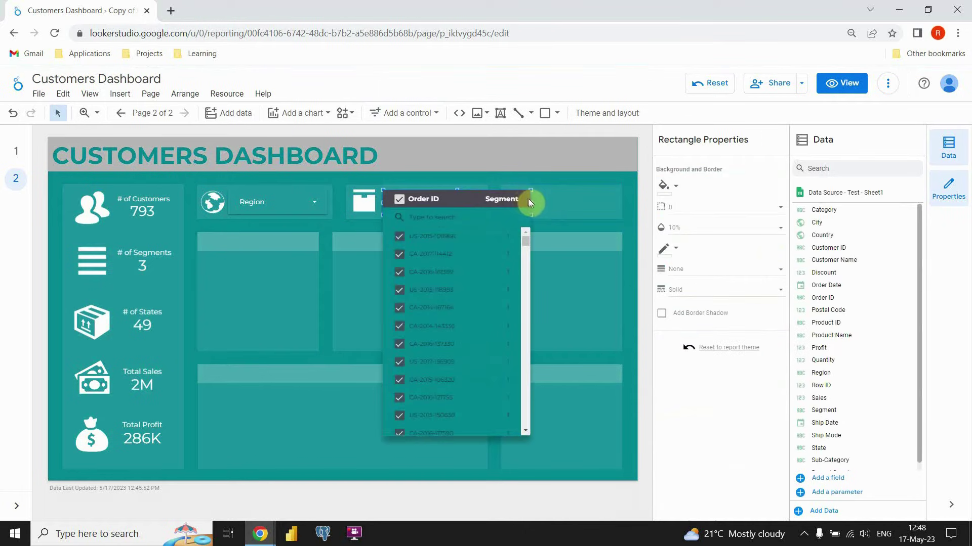
left_click(533, 202)
left_click_drag(532, 202, 486, 203)
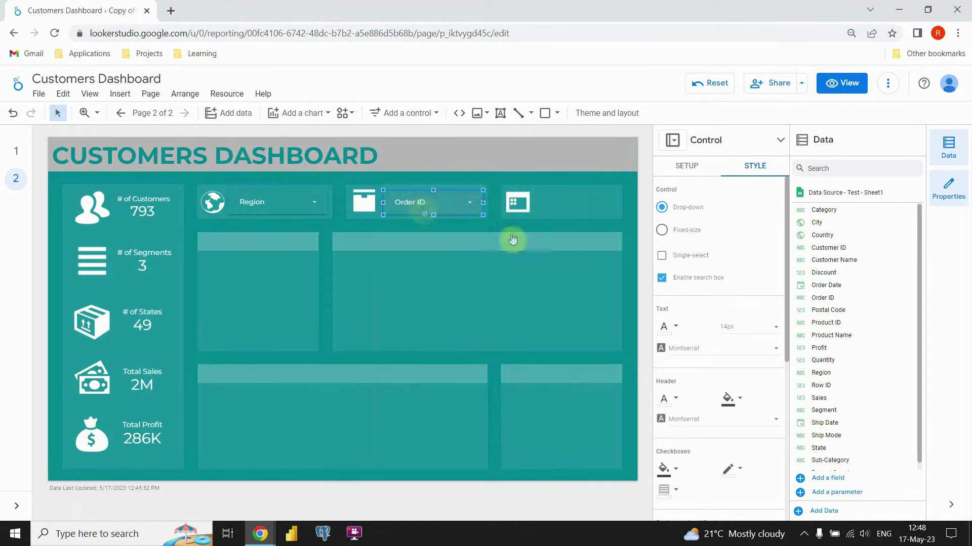
Set the second drop-down's control field to Product Name, remove its metric and check its list of values.
left_click(697, 171)
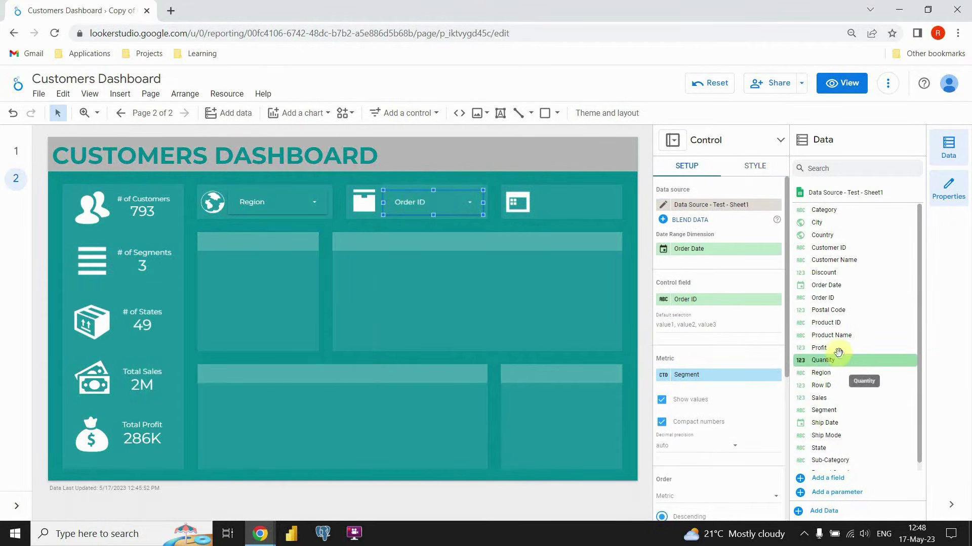
left_click_drag(844, 335, 705, 375)
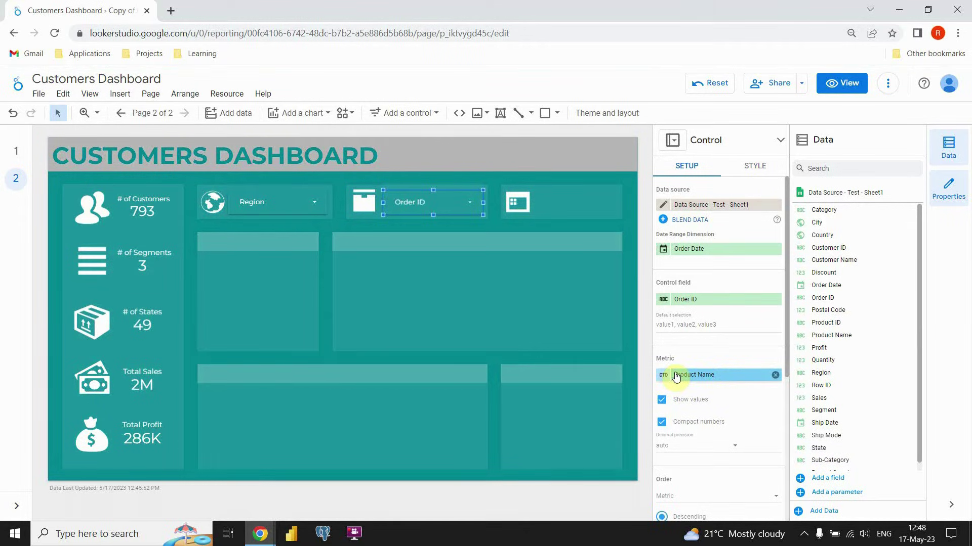
left_click_drag(698, 378, 700, 307)
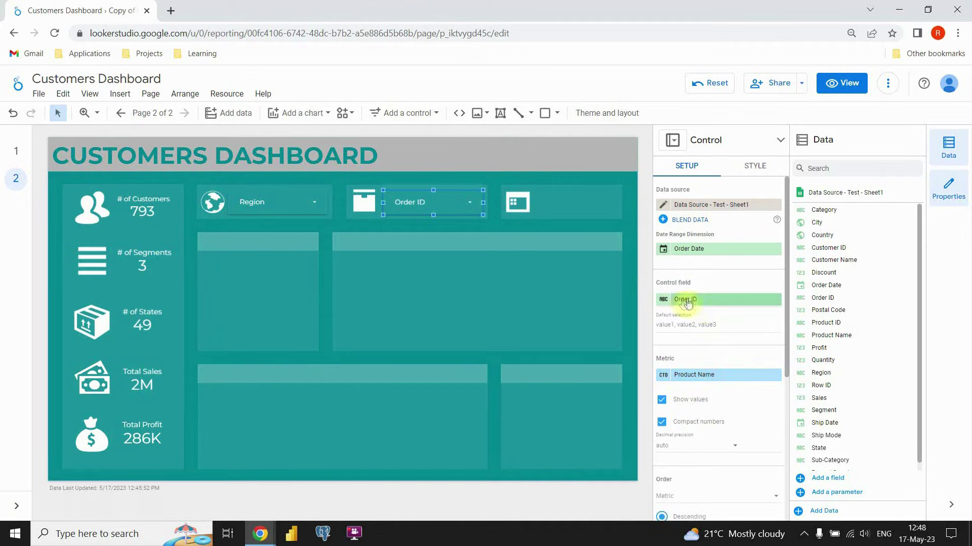
left_click_drag(832, 338, 694, 303)
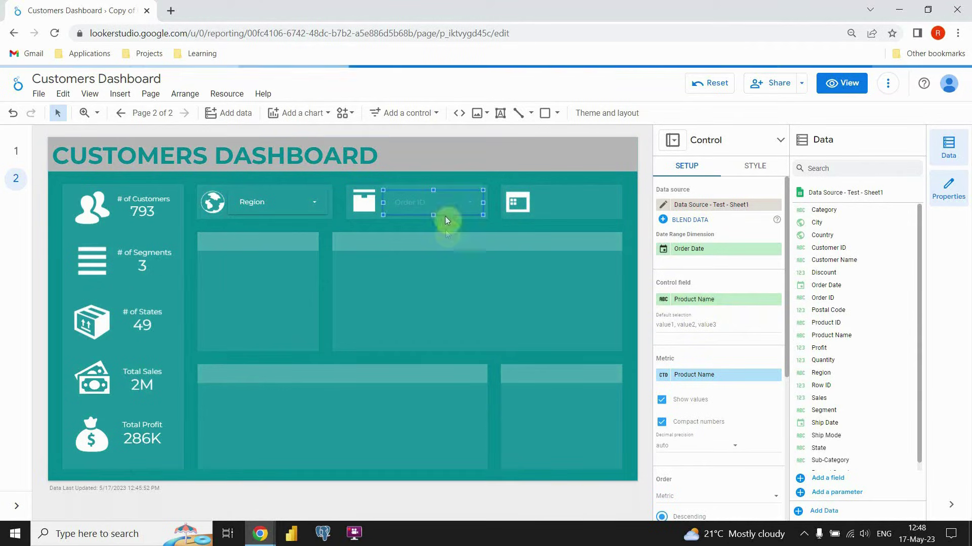
left_click(776, 376)
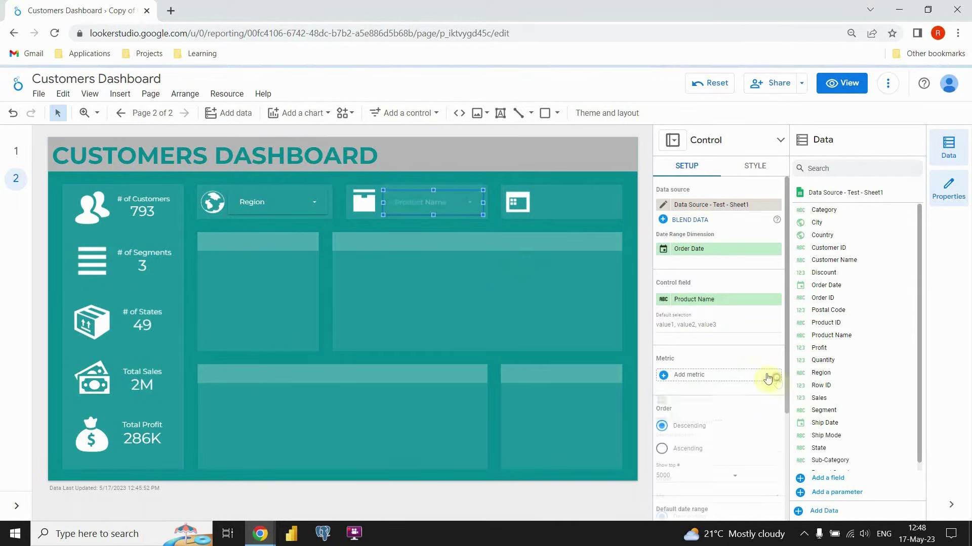
left_click(468, 207)
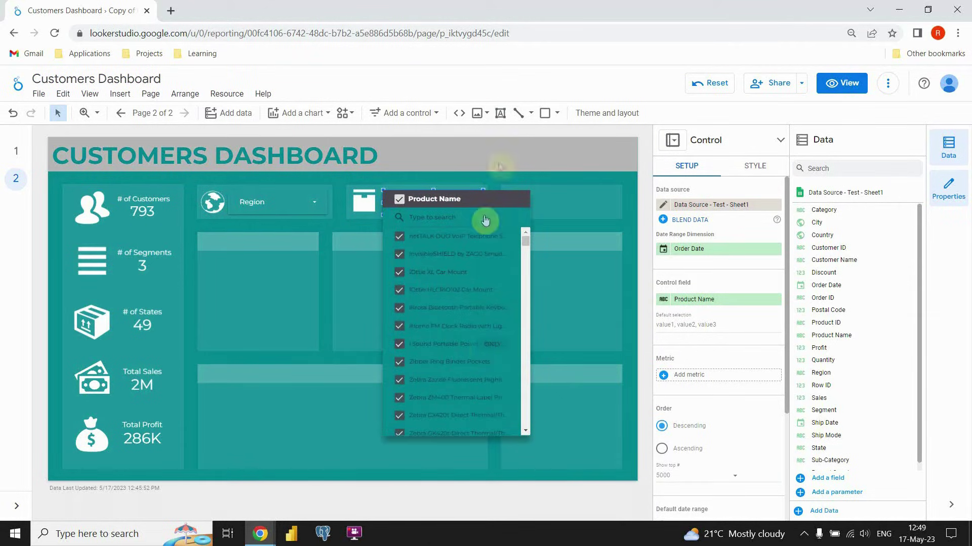
left_click(489, 178)
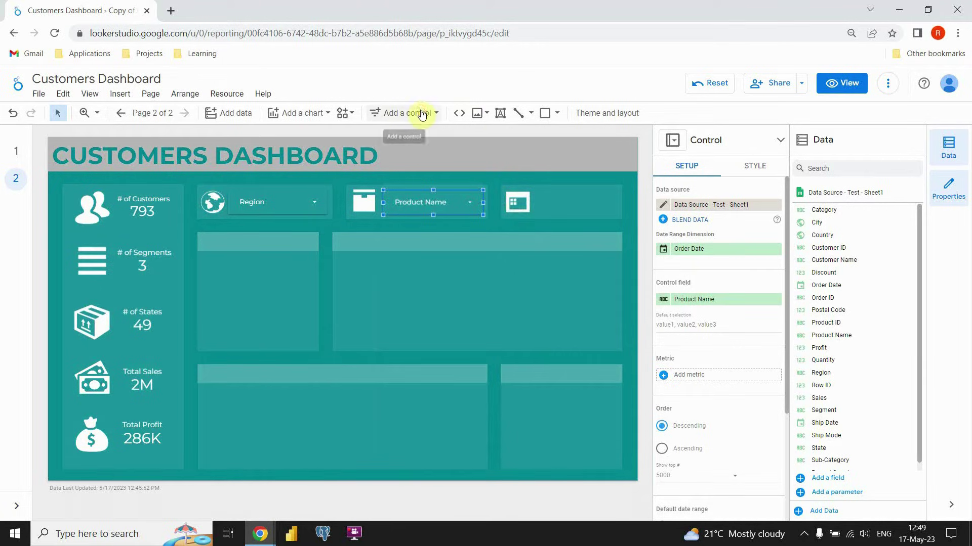
Add a drop-down list control in the third filter panel and narrow it to fit beside the window icon.
left_click(404, 112)
left_click(433, 134)
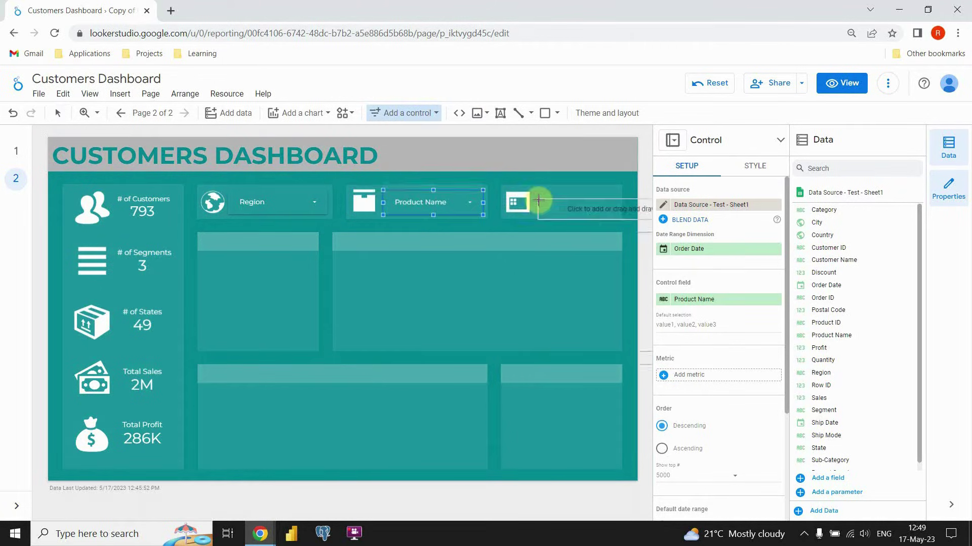
mouse_move(538, 195)
left_mouse_down()
mouse_move(613, 218)
mouse_move(614, 202)
mouse_move(576, 193)
left_mouse_up()
left_click(480, 202)
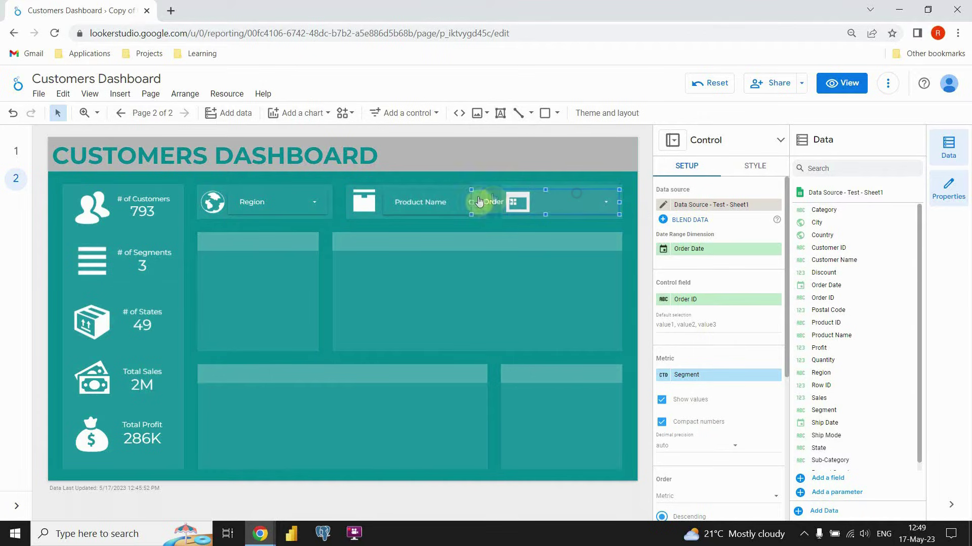
left_click_drag(479, 202, 538, 203)
Set the third drop-down's control field to Segment, check its list of values and remove its metric.
left_click_drag(822, 298, 827, 313)
scroll(832, 339, "down", 1)
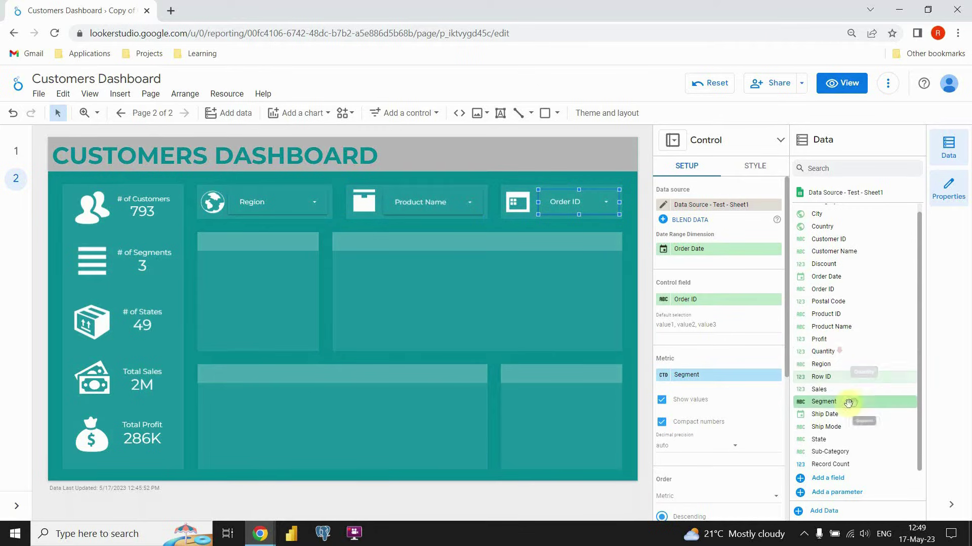
left_click_drag(846, 404, 721, 309)
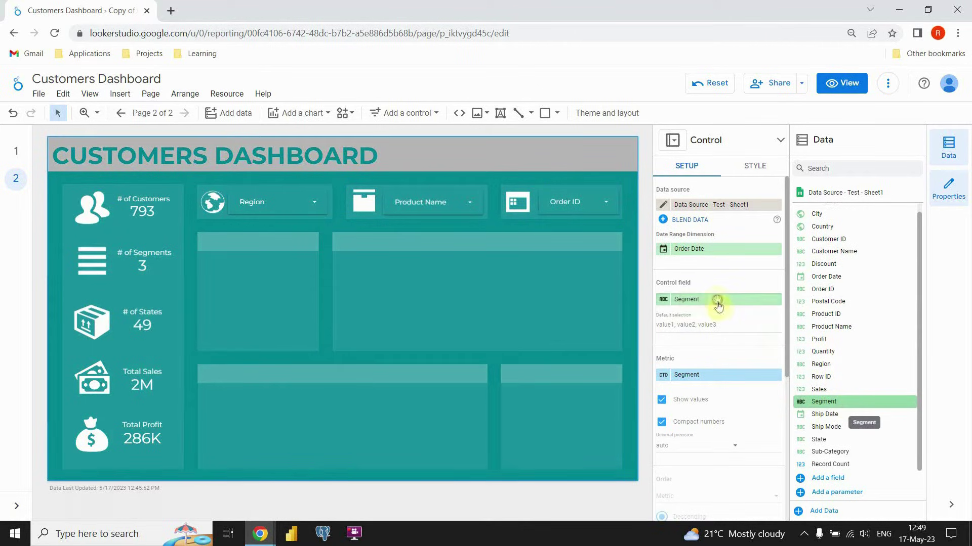
left_click(597, 208)
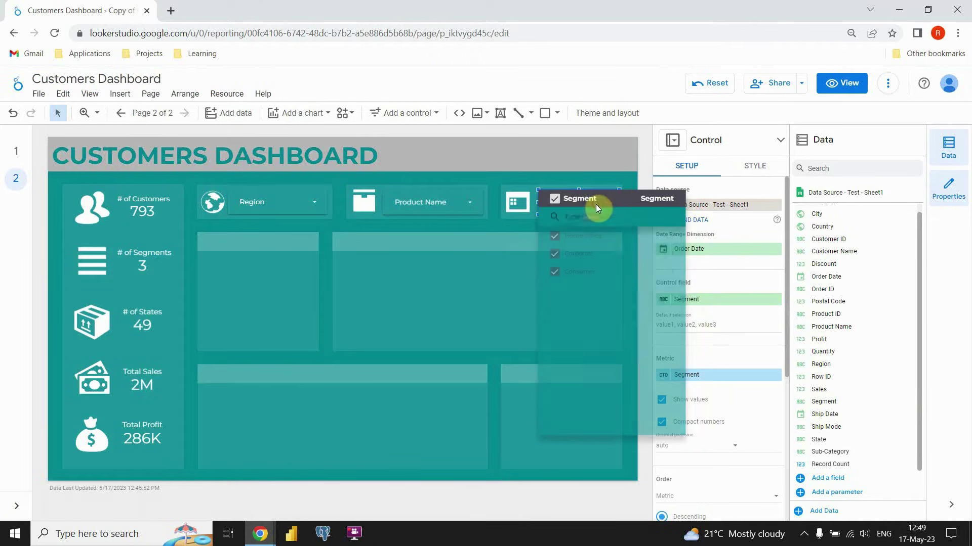
left_click(633, 180)
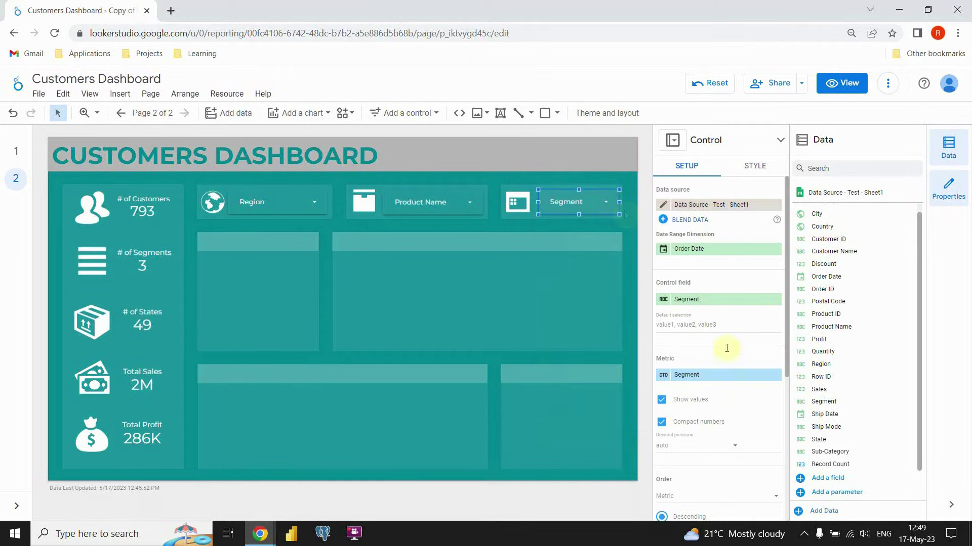
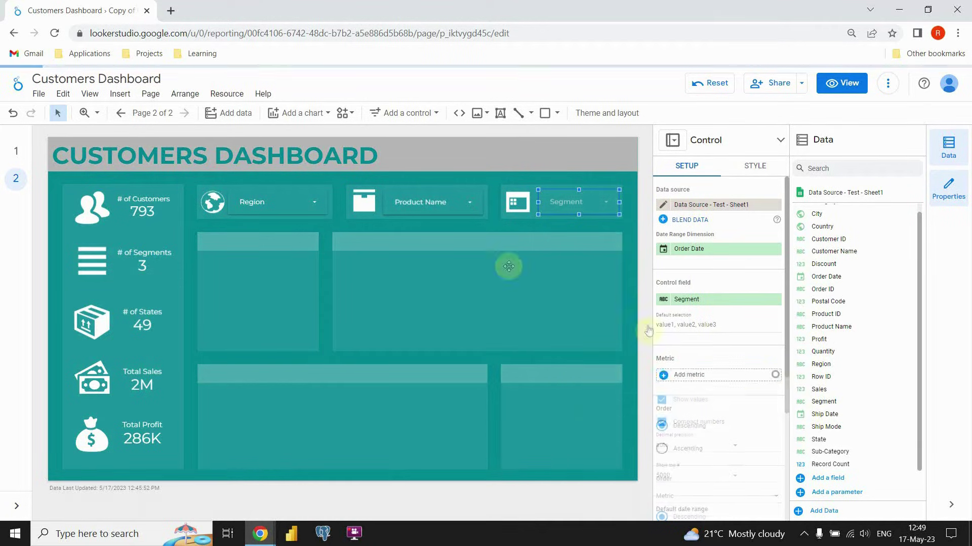
Remove the Customer ID metric from the Region drop-down so it lists only the region names.
left_click(321, 197)
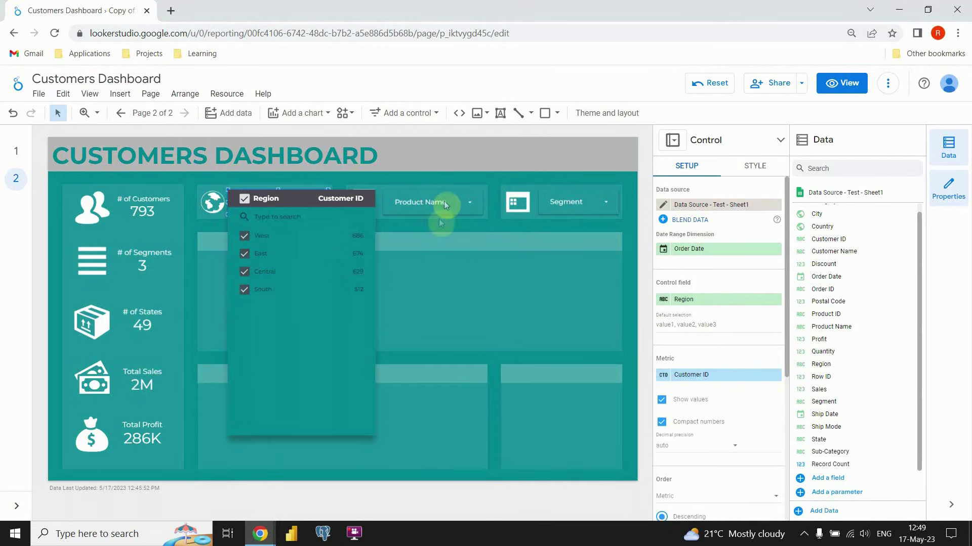
left_click(342, 183)
left_click(325, 201)
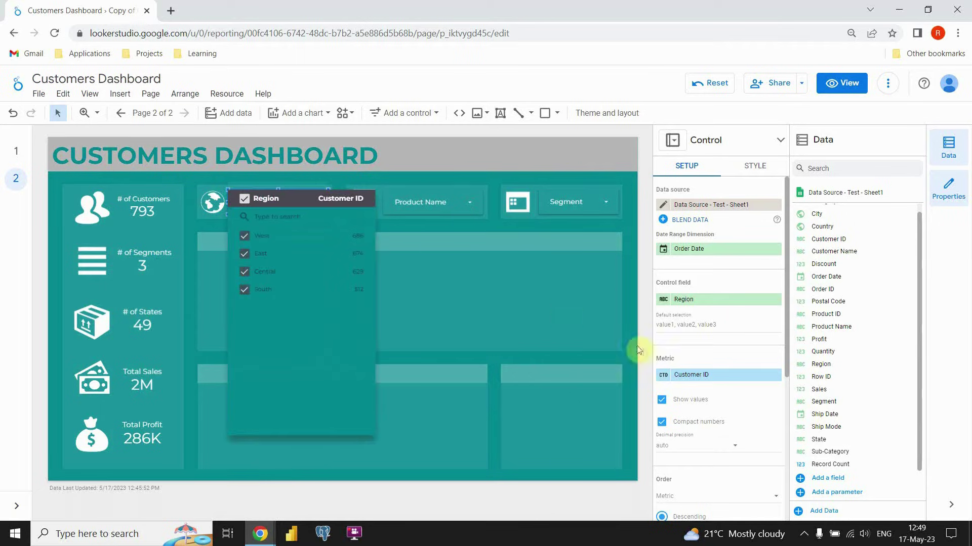
left_click(775, 375)
left_click(339, 229)
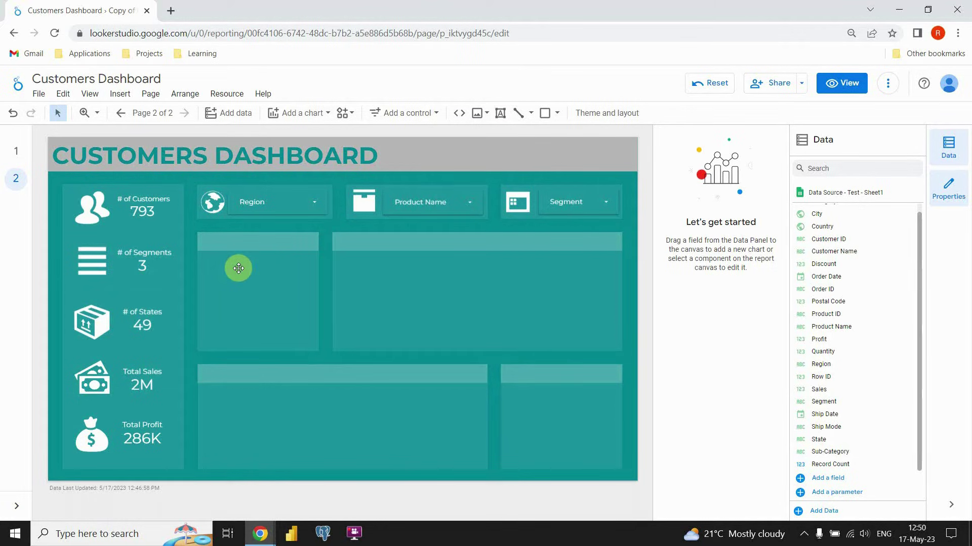
Add a donut chart to the first chart panel under the Region filter and shrink it to the panel's height.
left_click(320, 114)
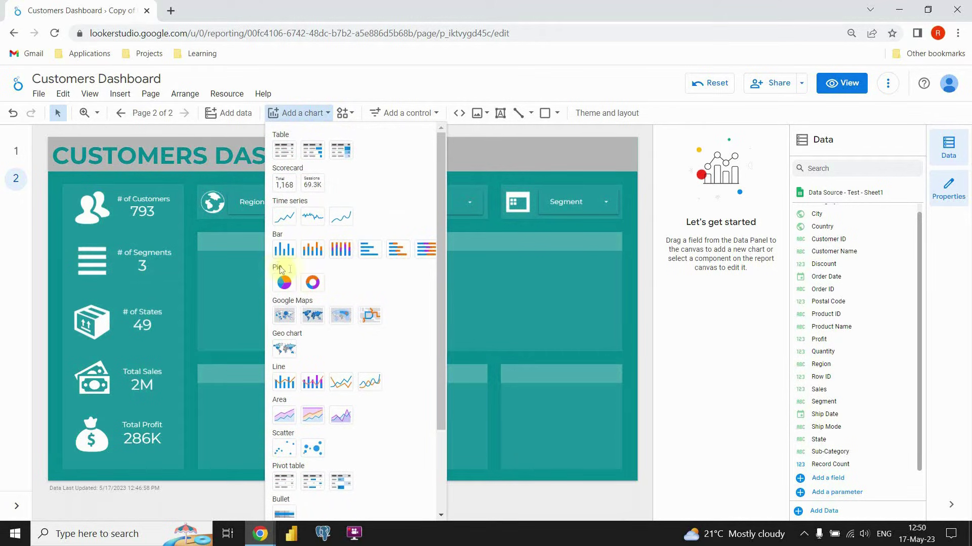
left_click(311, 282)
left_click(199, 255)
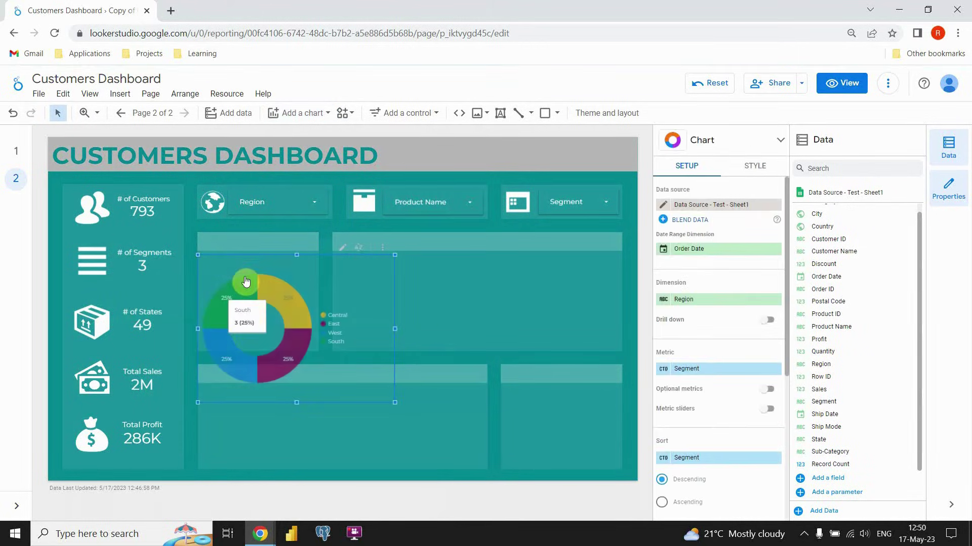
left_click_drag(395, 403, 340, 349)
mouse_move(287, 284)
left_mouse_down()
mouse_move(295, 280)
mouse_move(288, 273)
left_mouse_up()
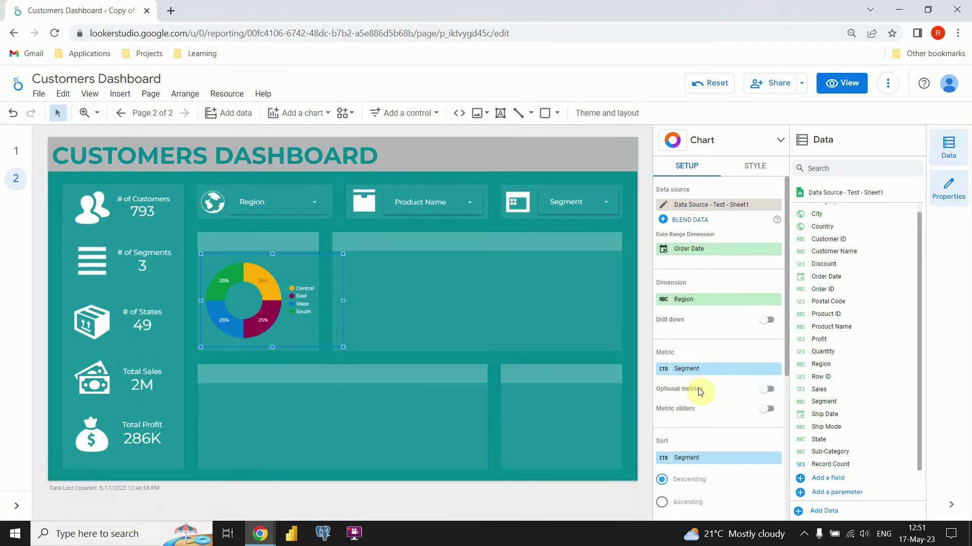
Set the donut chart's metric to Customer ID with Count Distinct aggregation and inspect the values of its region slices.
scroll(837, 314, "up", 1)
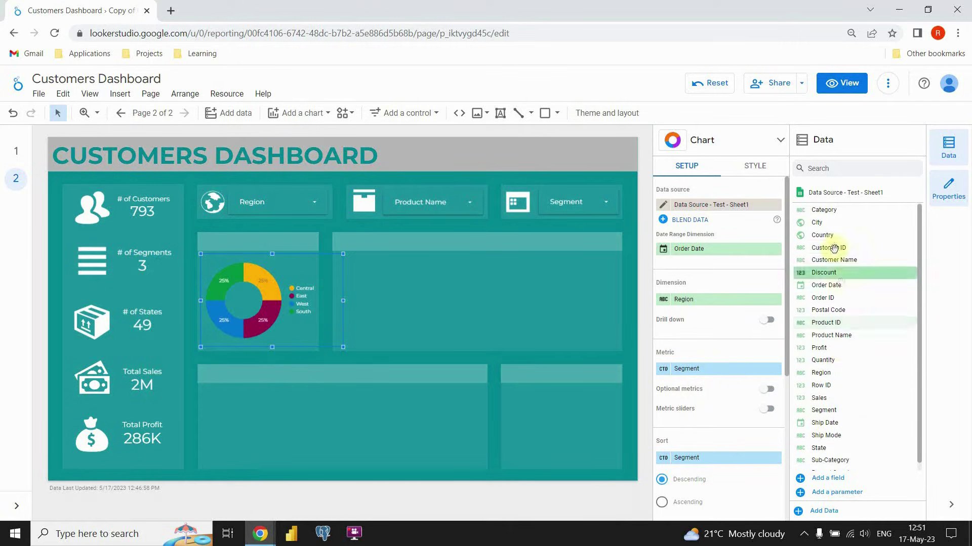
left_click_drag(833, 248, 696, 377)
left_click(660, 372)
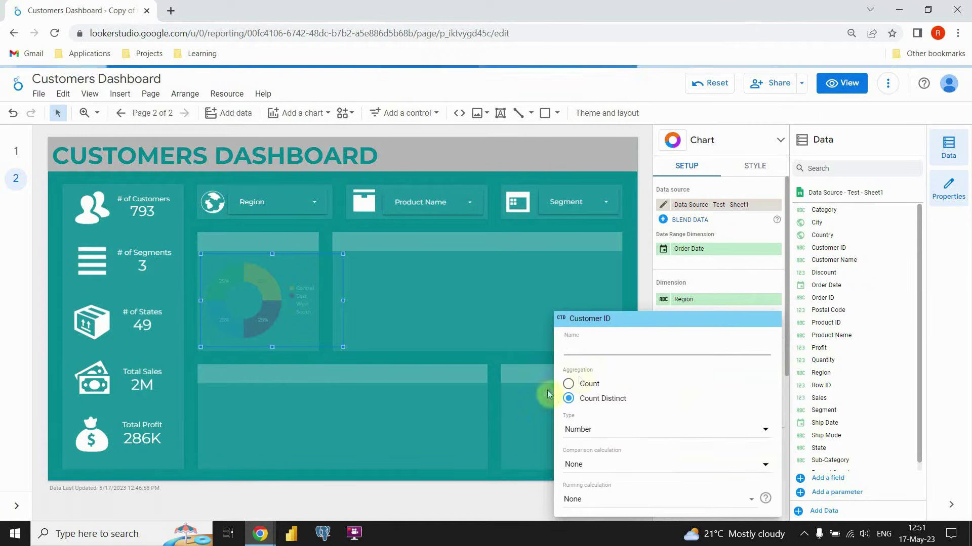
left_click(631, 295)
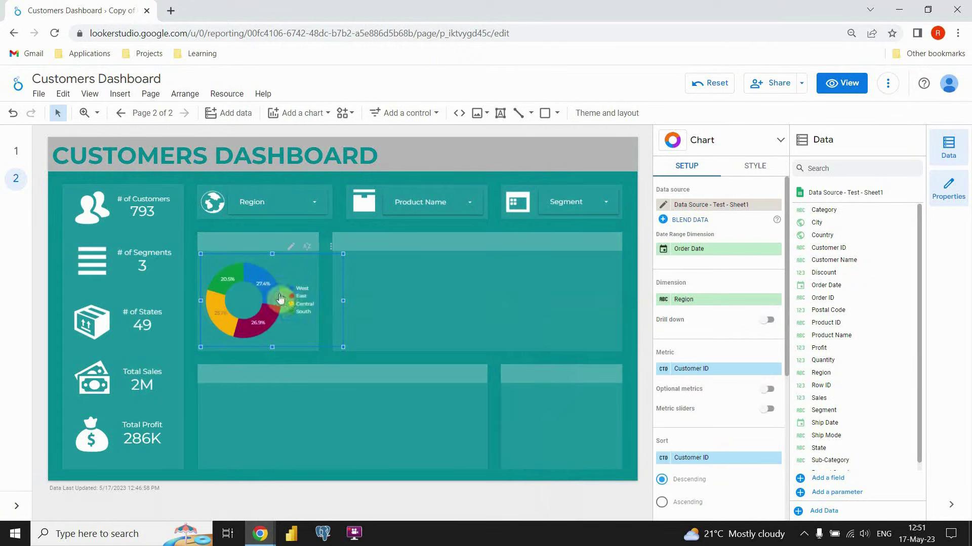
mouse_move(229, 266)
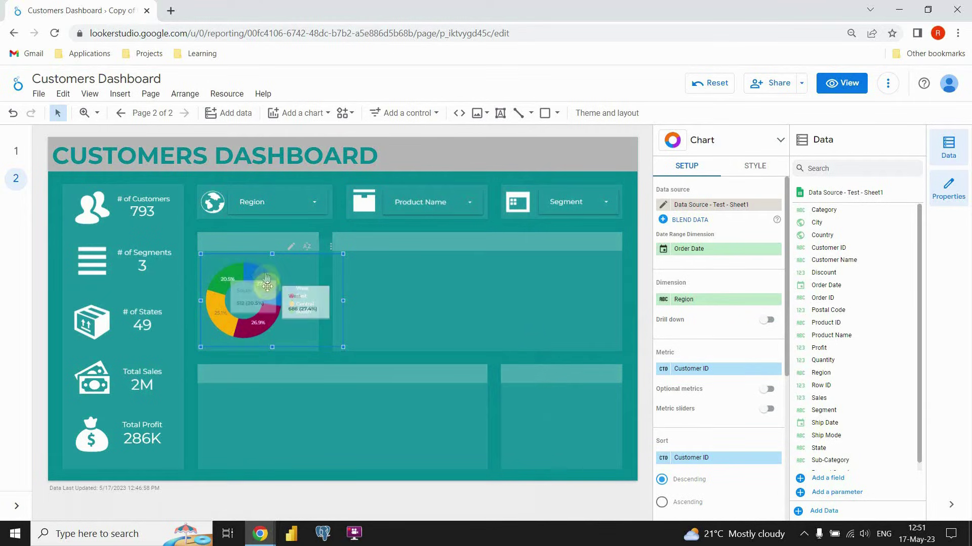
mouse_move(279, 286)
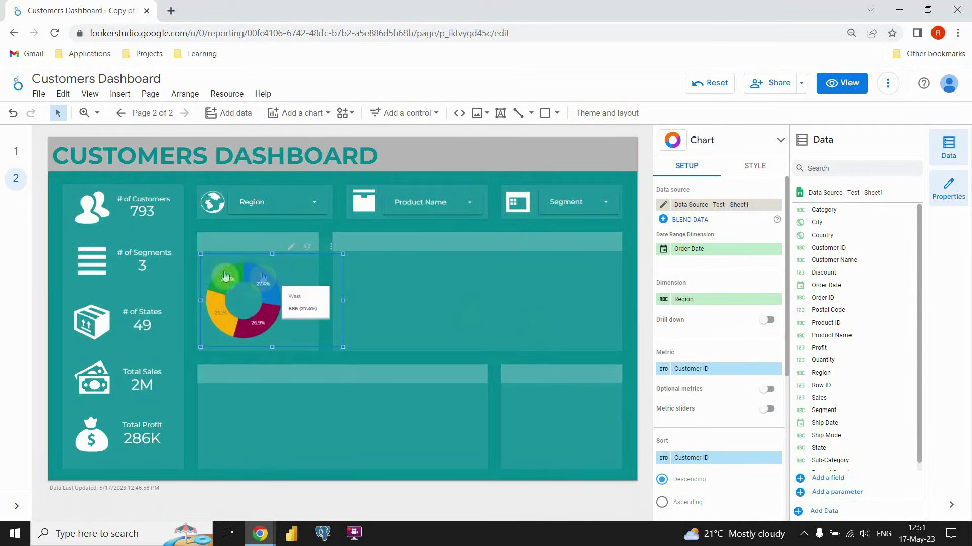
Color the Region donut chart by a single color and set that color to dark gray.
left_click(756, 168)
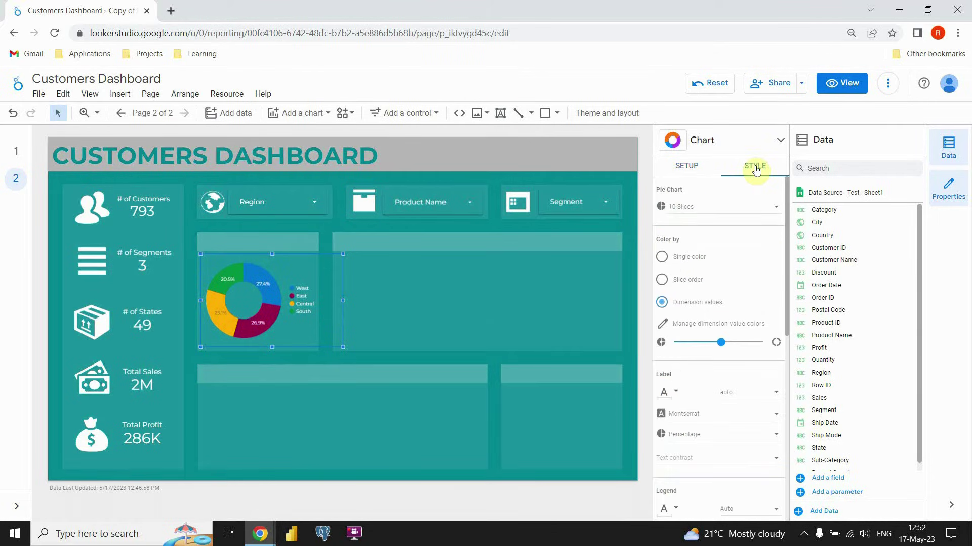
left_click(661, 258)
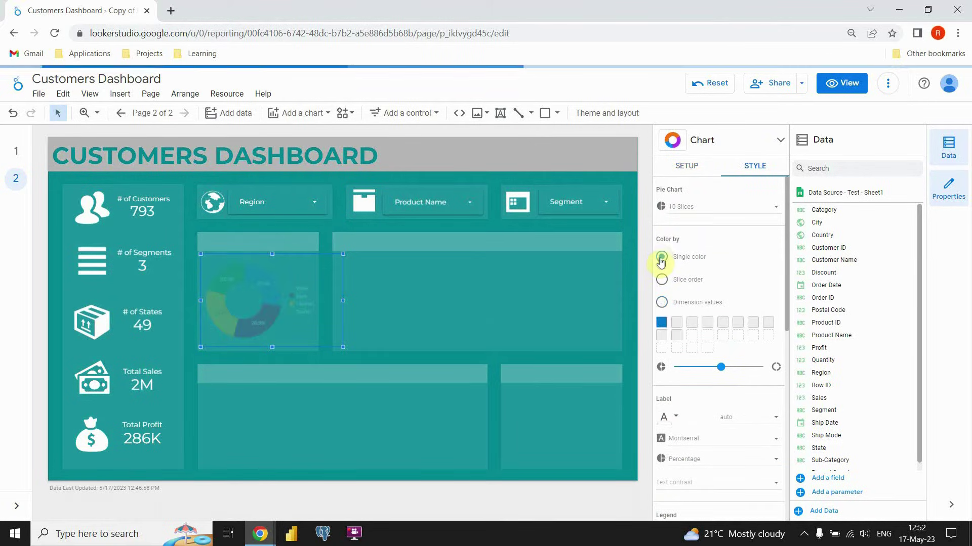
left_click(661, 323)
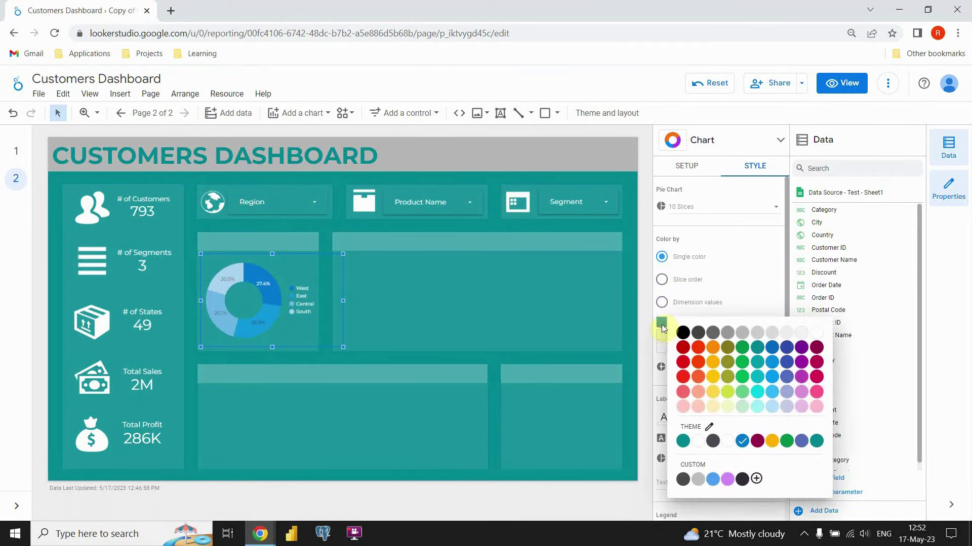
left_click(713, 332)
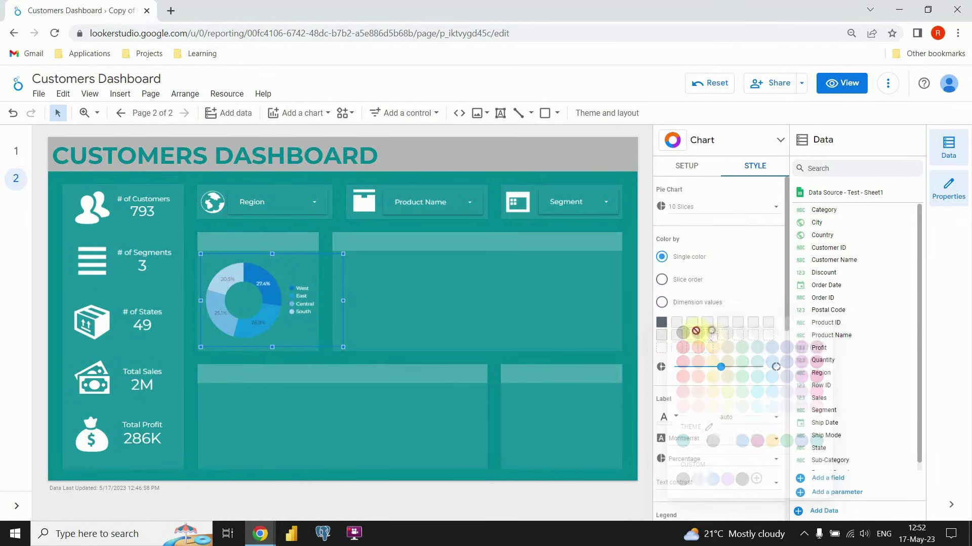
left_click(383, 357)
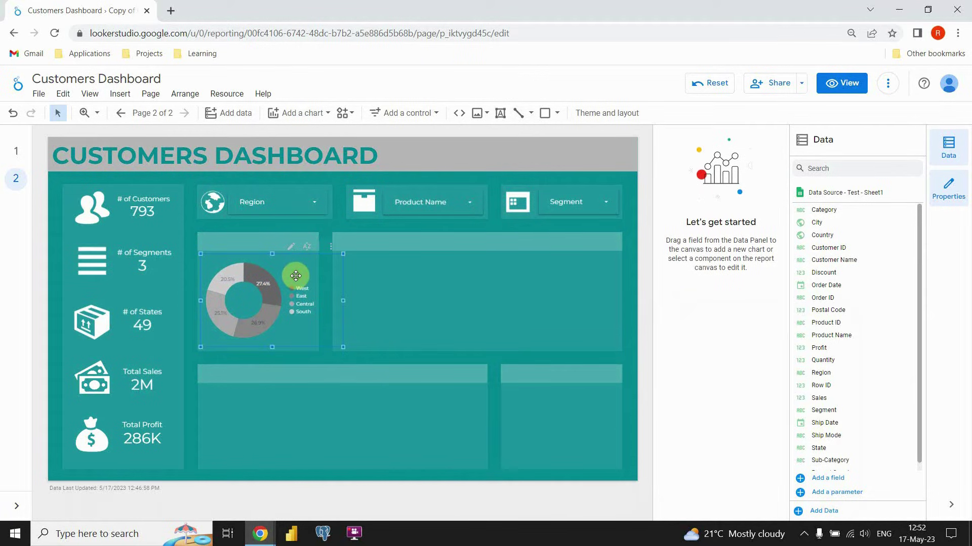
Duplicate the Region donut chart and place the copy in the small lower chart panel.
mouse_move(296, 276)
left_mouse_down()
mouse_move(331, 288)
mouse_move(332, 299)
mouse_move(321, 281)
mouse_move(379, 317)
mouse_move(612, 402)
left_mouse_up()
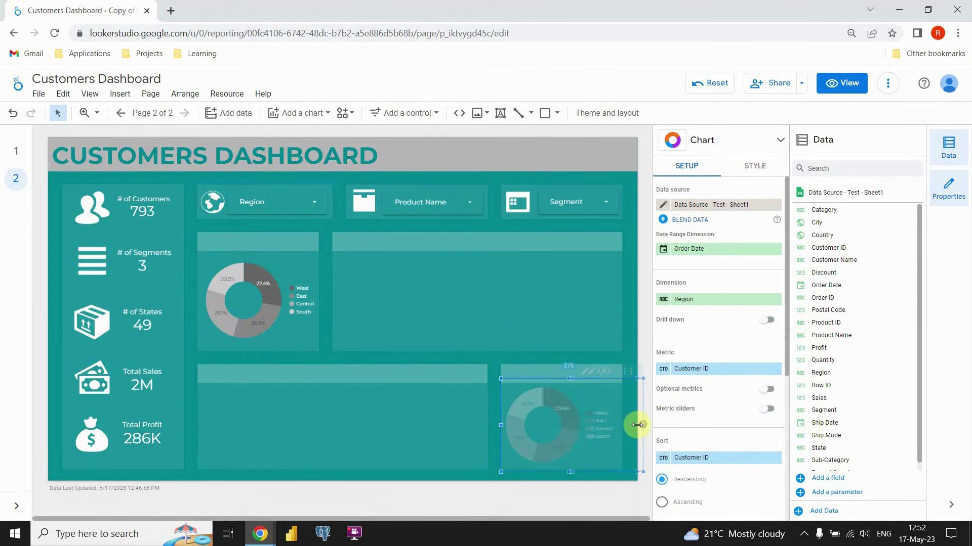
left_click(627, 358)
left_click_drag(578, 396, 587, 397)
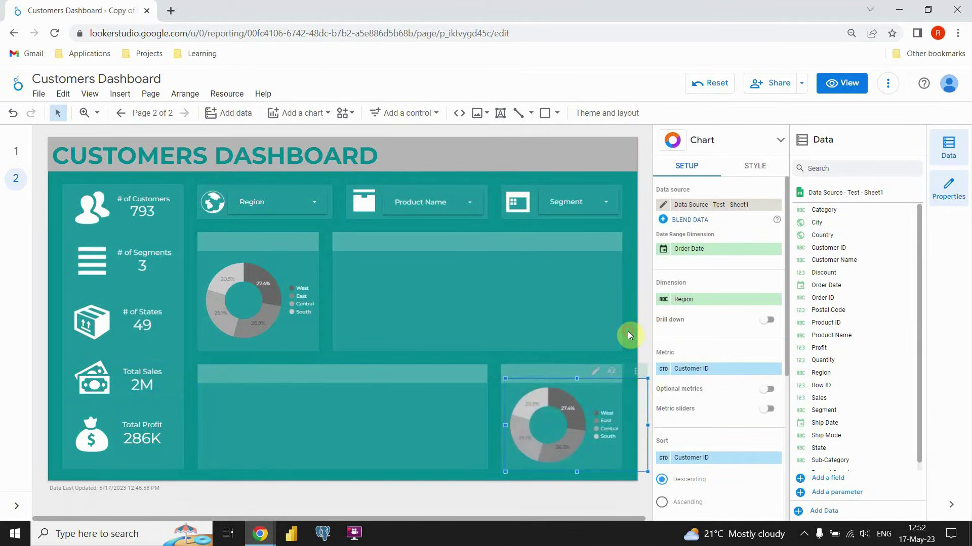
left_click(627, 331)
Change the copied donut chart's dimension to Ship Mode and shrink the chart to fit inside its panel.
left_click(592, 401)
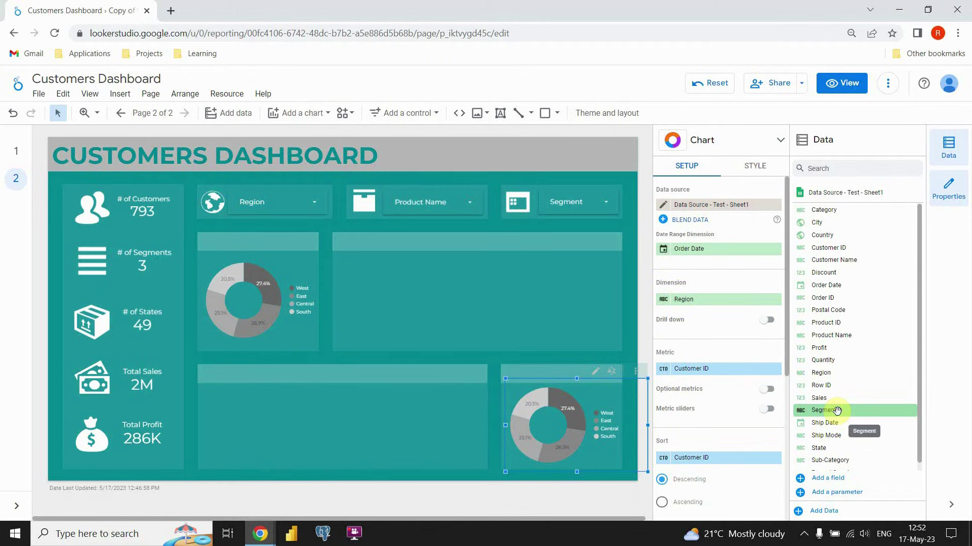
left_click_drag(828, 434, 696, 300)
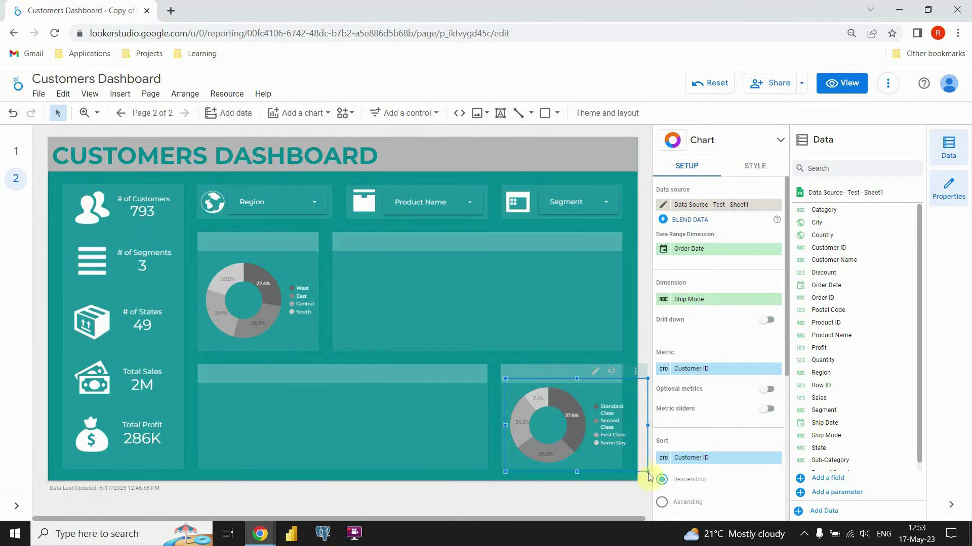
left_click_drag(643, 466, 625, 420)
left_click(633, 338)
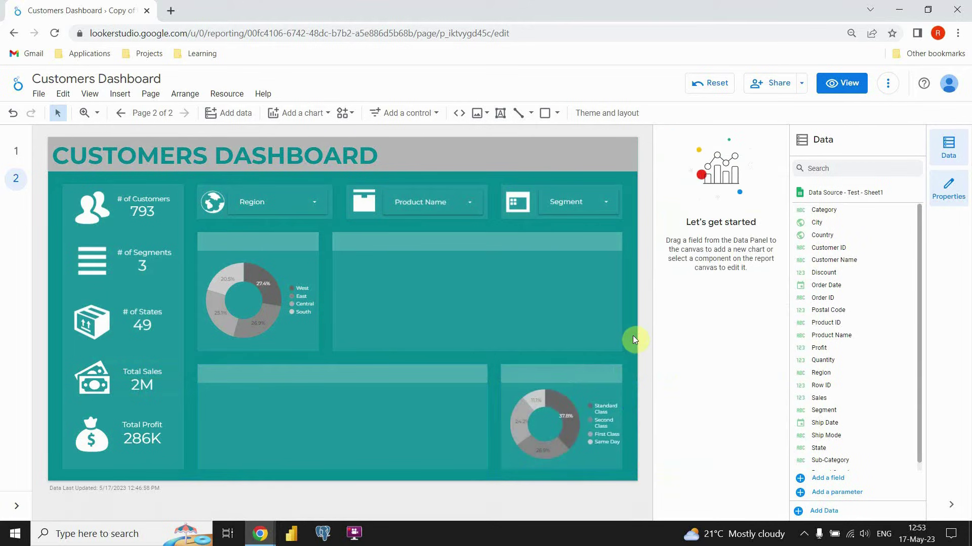
left_click(624, 412)
left_click_drag(637, 425, 629, 424)
left_click(630, 339)
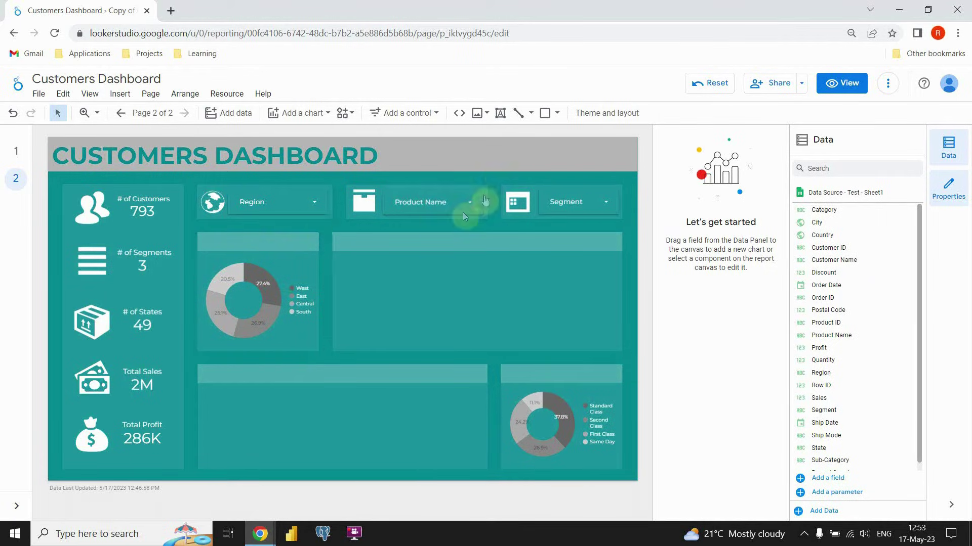
Add a text box over the Region donut panel's header strip and fit it to the strip's width and height.
left_click(500, 114)
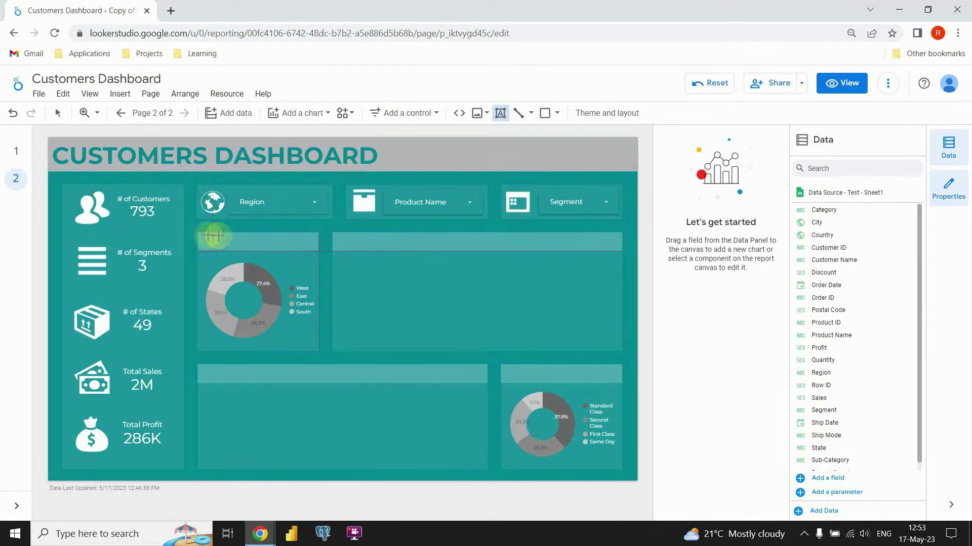
left_click_drag(196, 233, 317, 249)
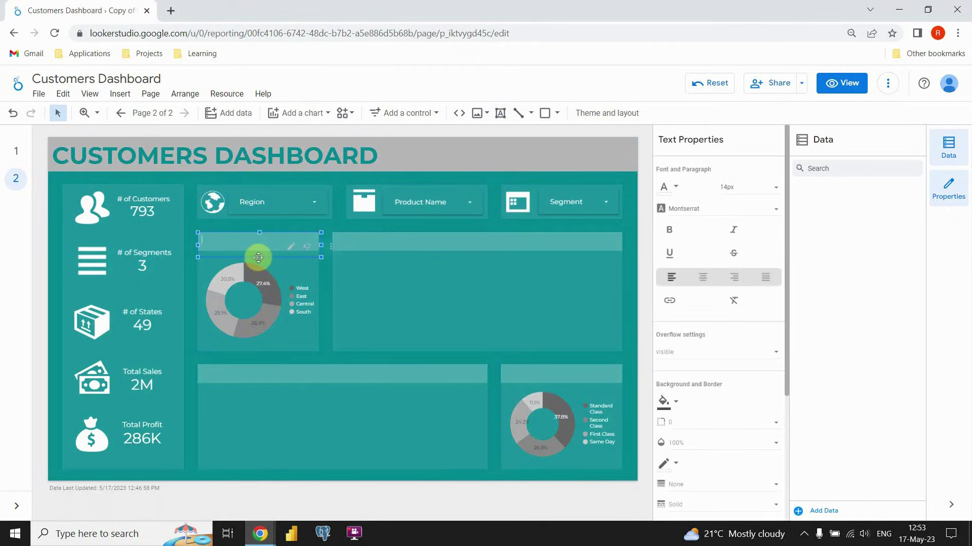
left_click_drag(260, 250, 256, 249)
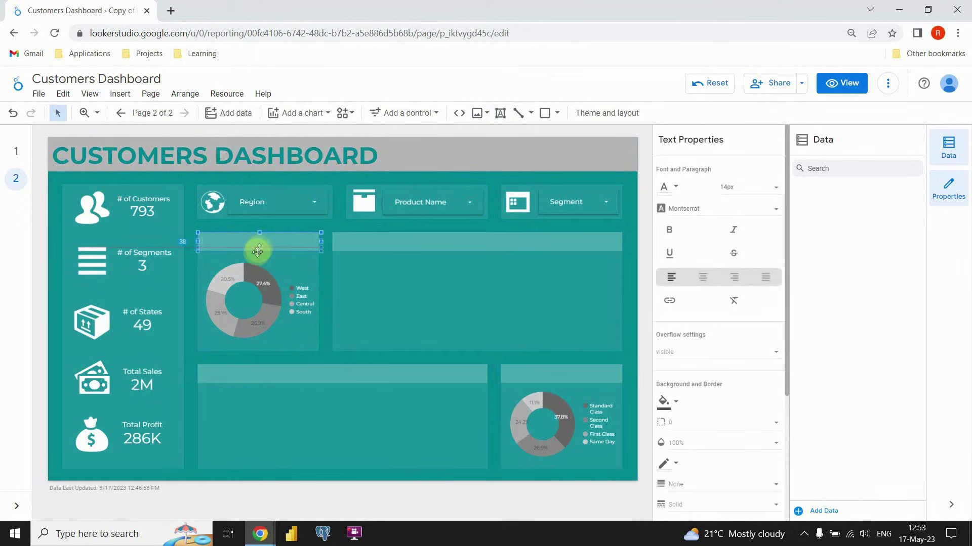
left_click(320, 242)
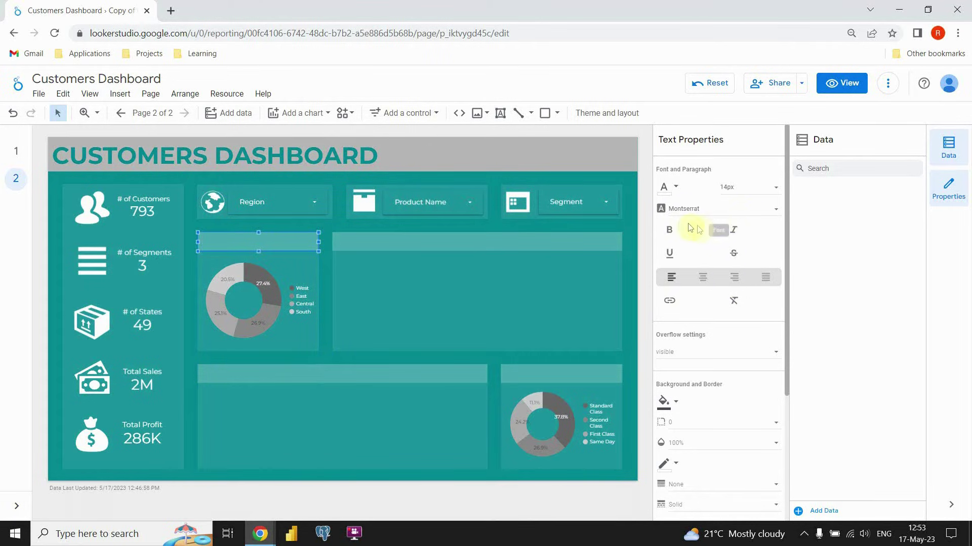
Title the Region donut panel "# of Customers by Region" in bold, centered 16px text.
left_click(669, 231)
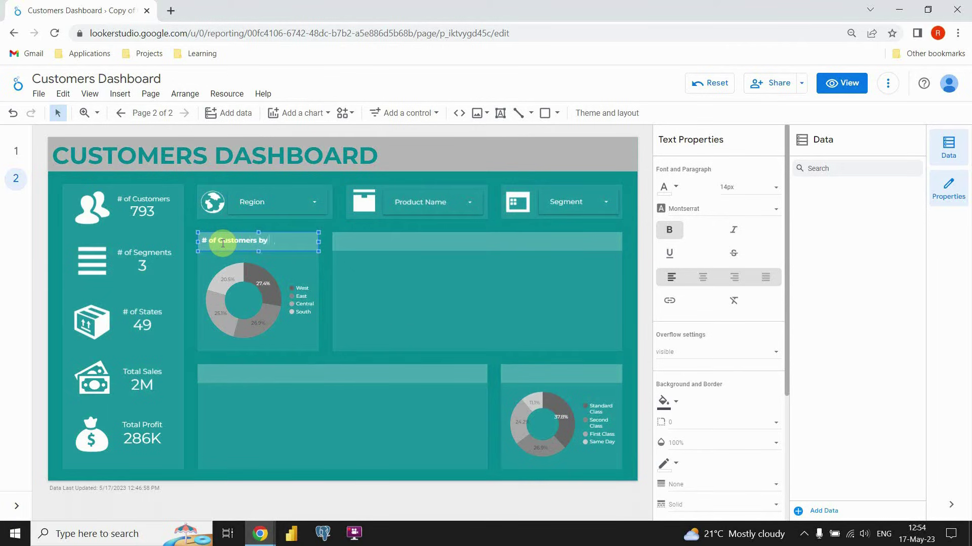
type("on")
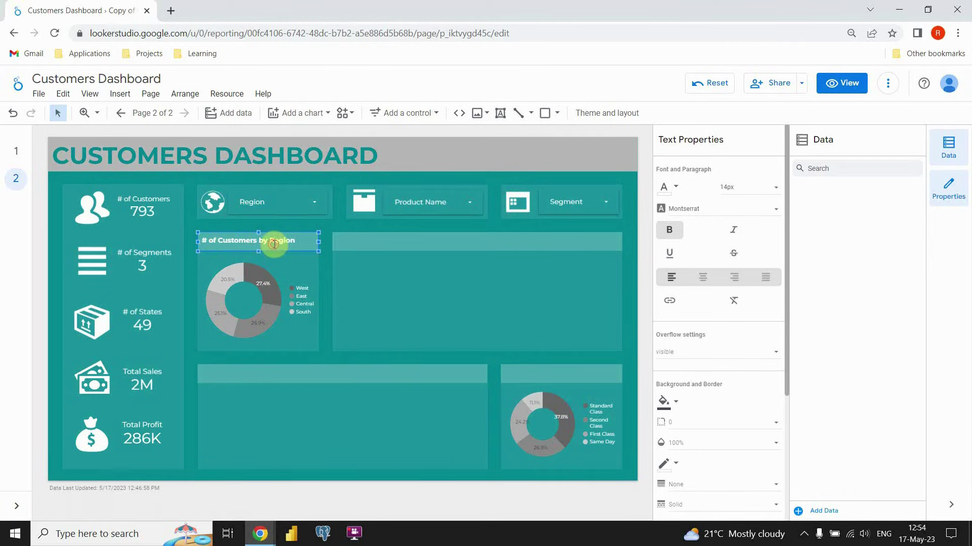
key("ctrl+a")
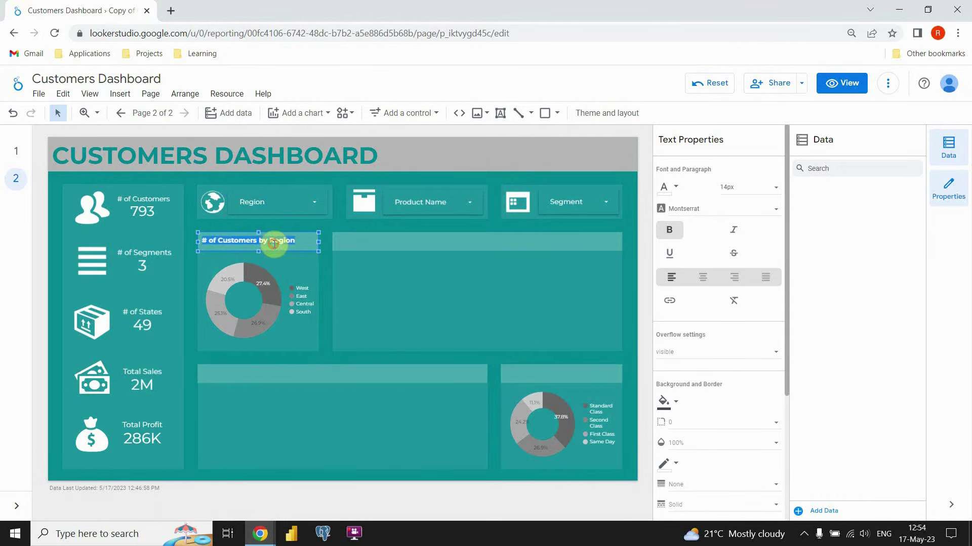
left_click(704, 279)
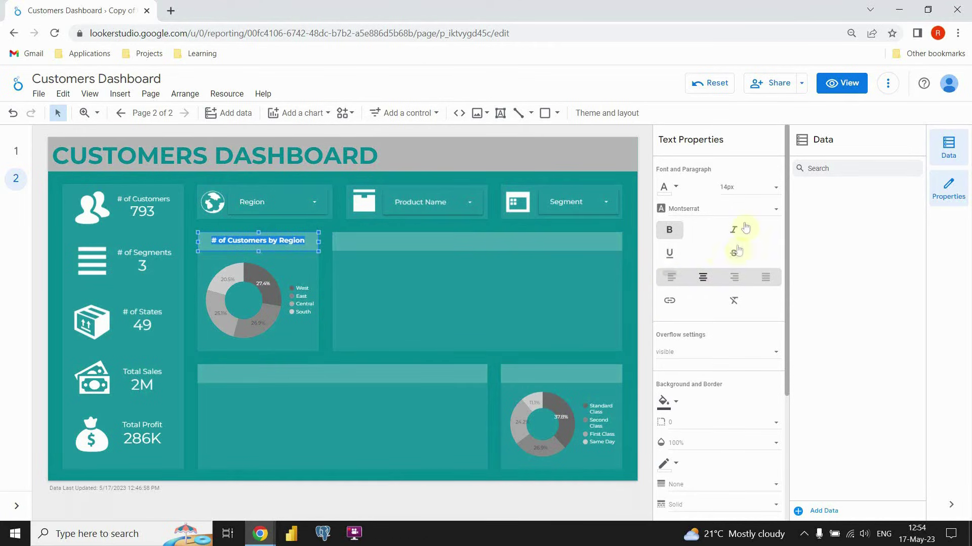
left_click(764, 187)
left_click(724, 214)
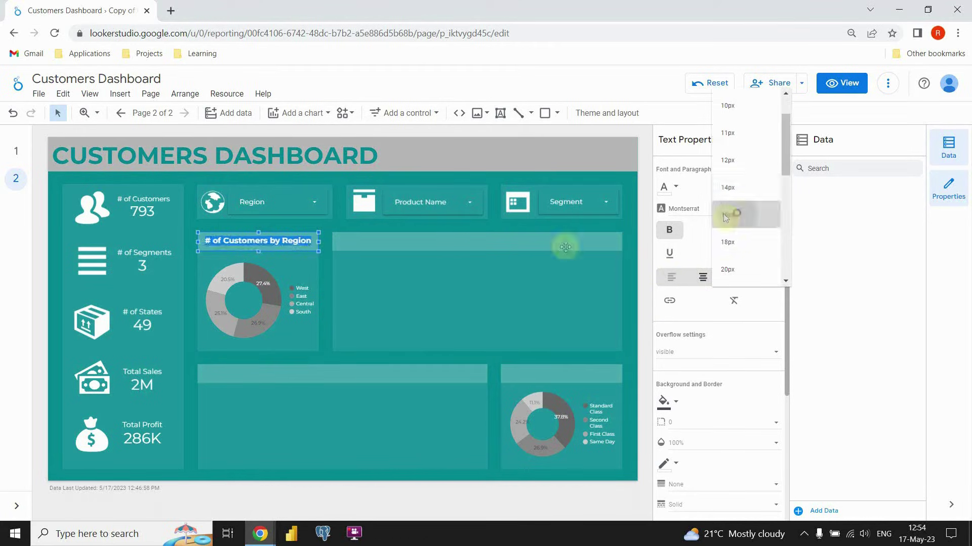
left_click(387, 358)
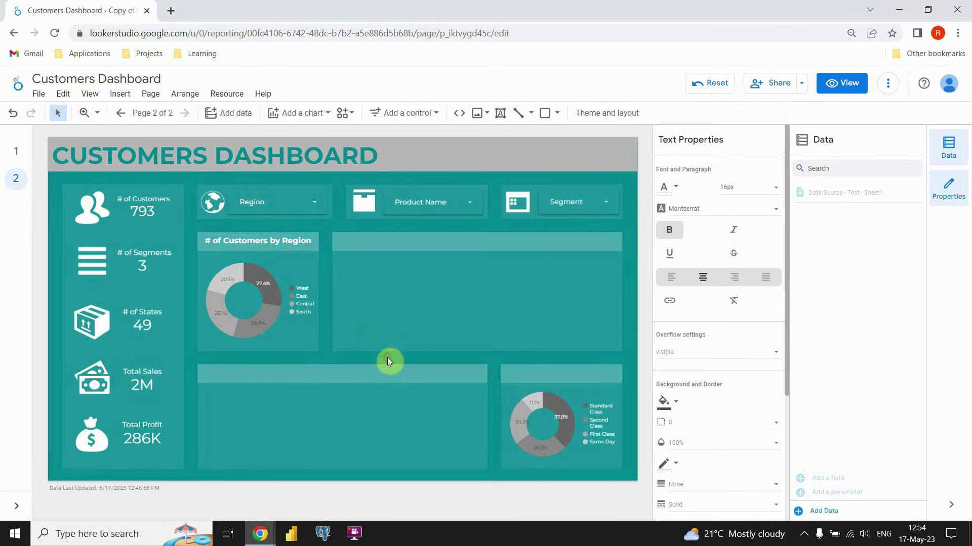
Copy the Region title onto the Ship Mode donut panel's header strip and change its text to "# of Customers by Mode".
left_click(266, 233)
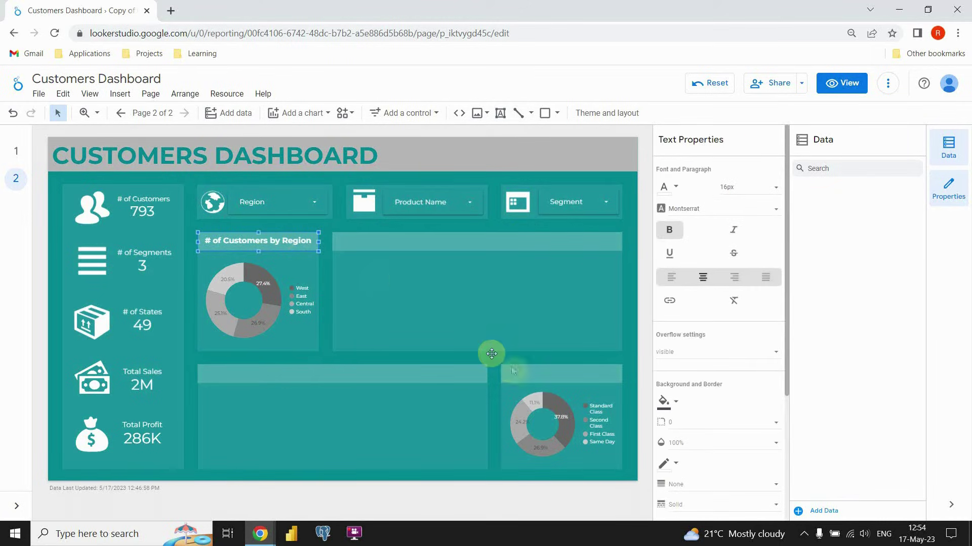
key("ctrl+c")
key("ctrl+v")
left_click_drag(303, 254, 597, 382)
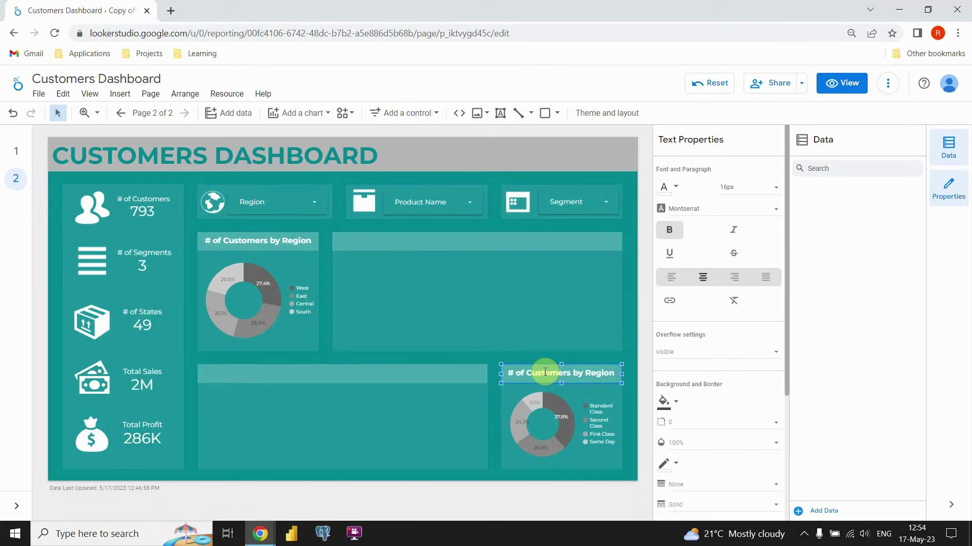
double_click(599, 377)
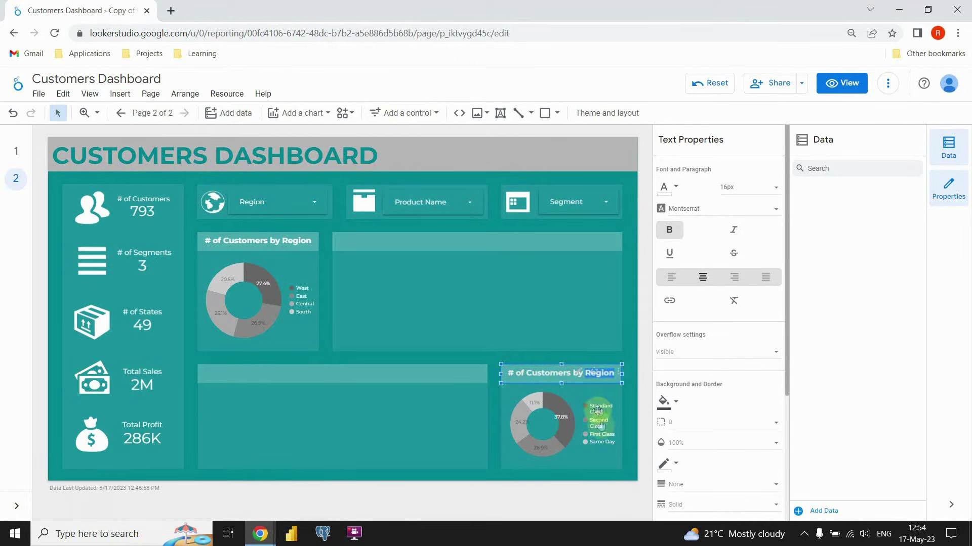
type("Shi")
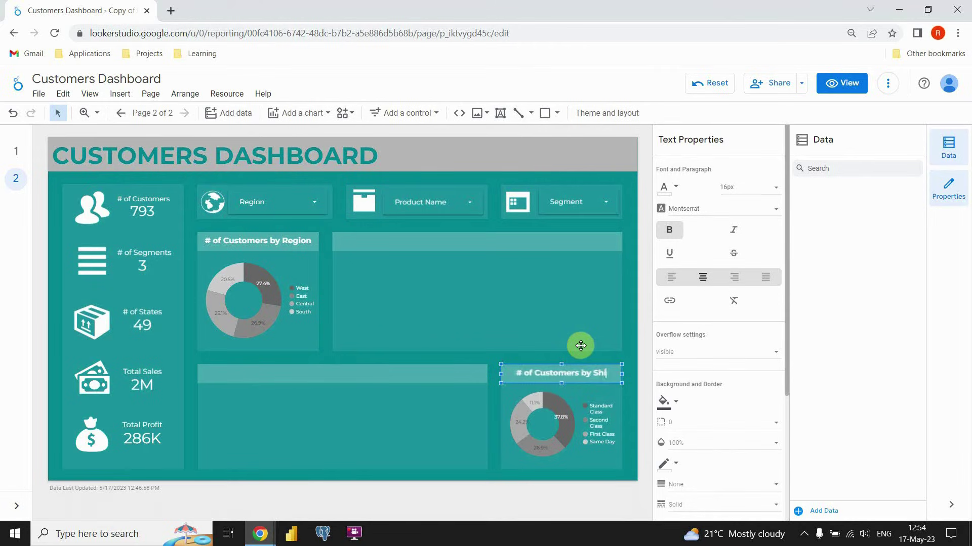
type("pMode")
left_click(570, 476)
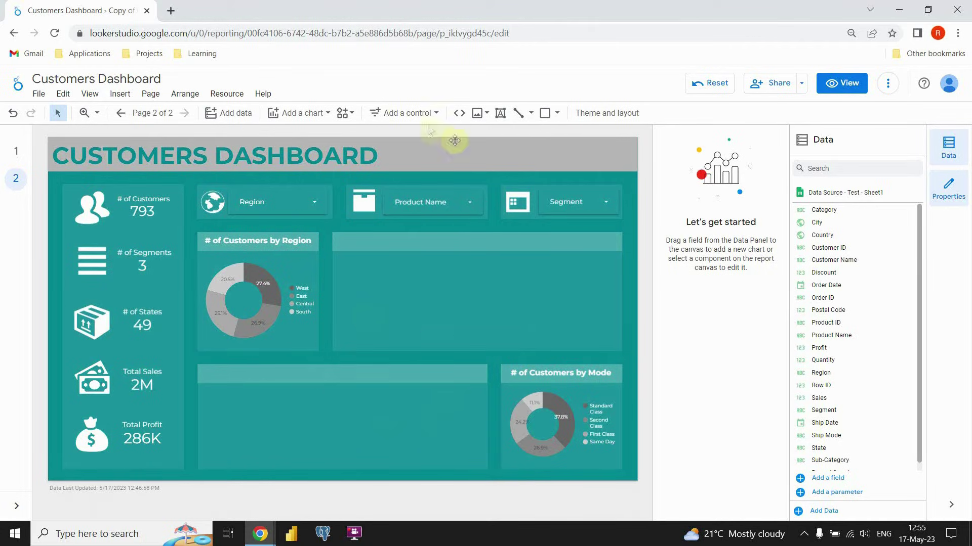
Add a column chart to the wide lower panel and resize it to fill the panel below its header strip.
left_click(292, 114)
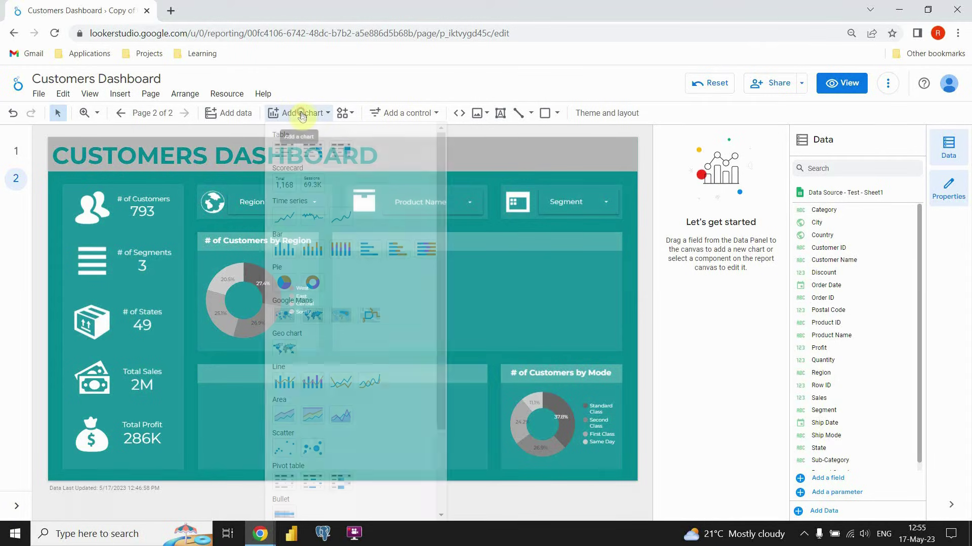
left_click(289, 258)
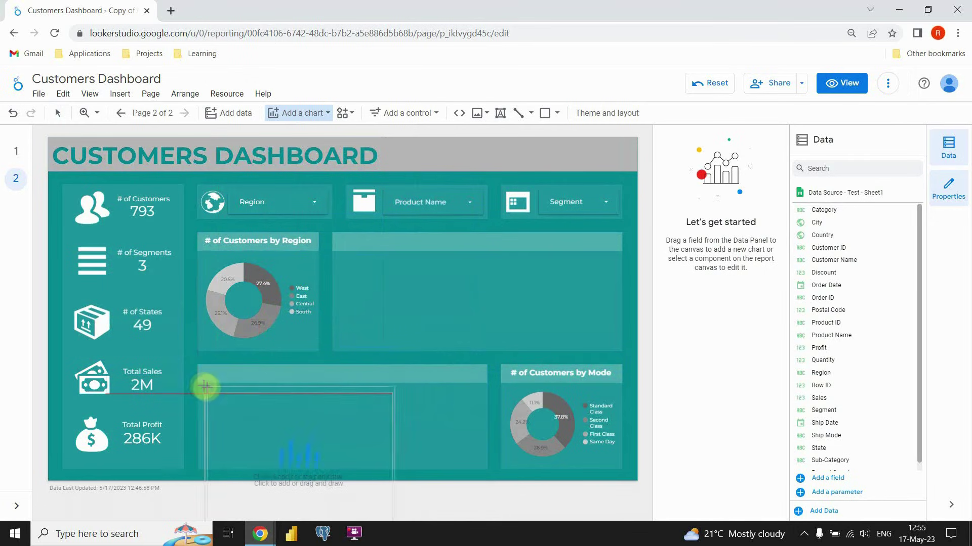
left_click(316, 448)
left_click_drag(354, 449, 348, 386)
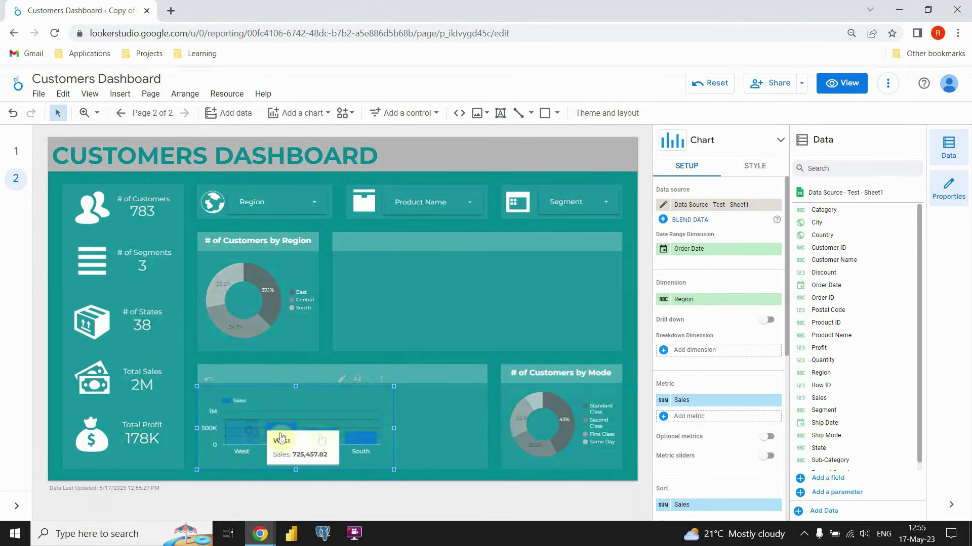
left_click(281, 438)
left_click_drag(393, 428, 486, 428)
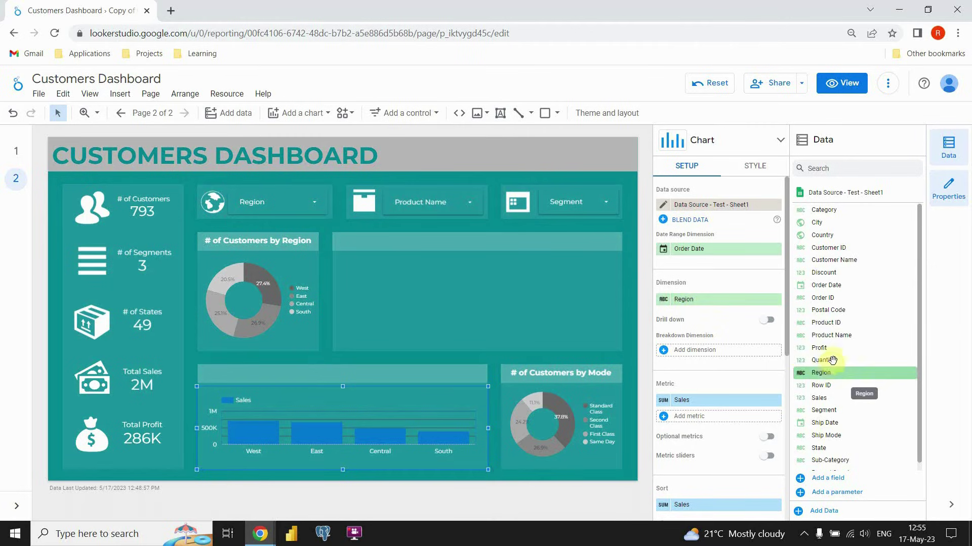
Set the column chart's dimension to City and its metric to Customer ID, and inspect the values of its city columns.
left_click_drag(825, 223, 696, 299)
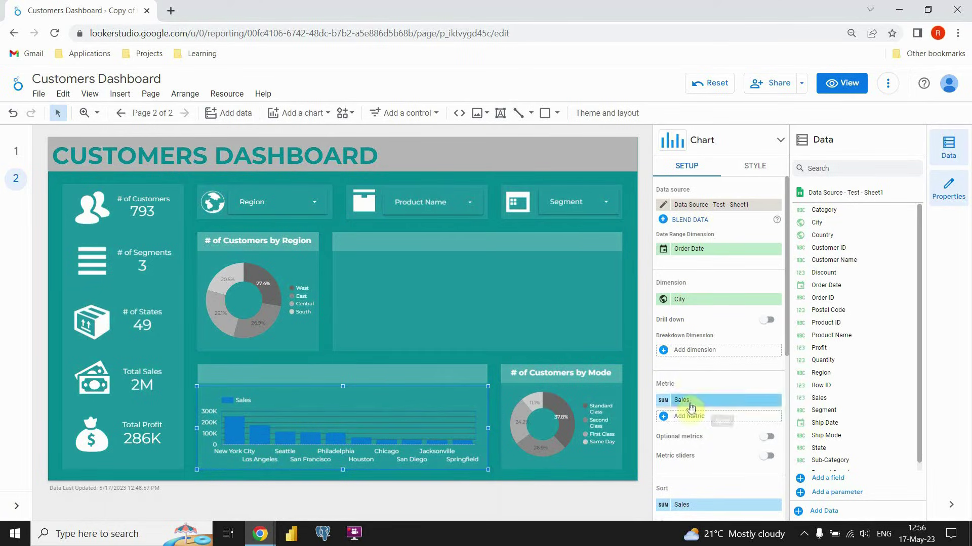
left_click_drag(849, 249, 714, 420)
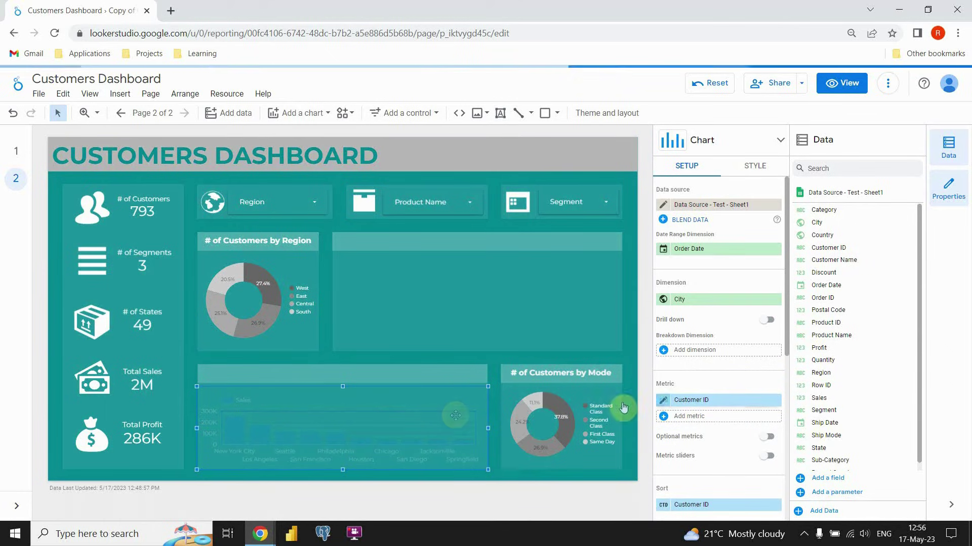
mouse_move(231, 430)
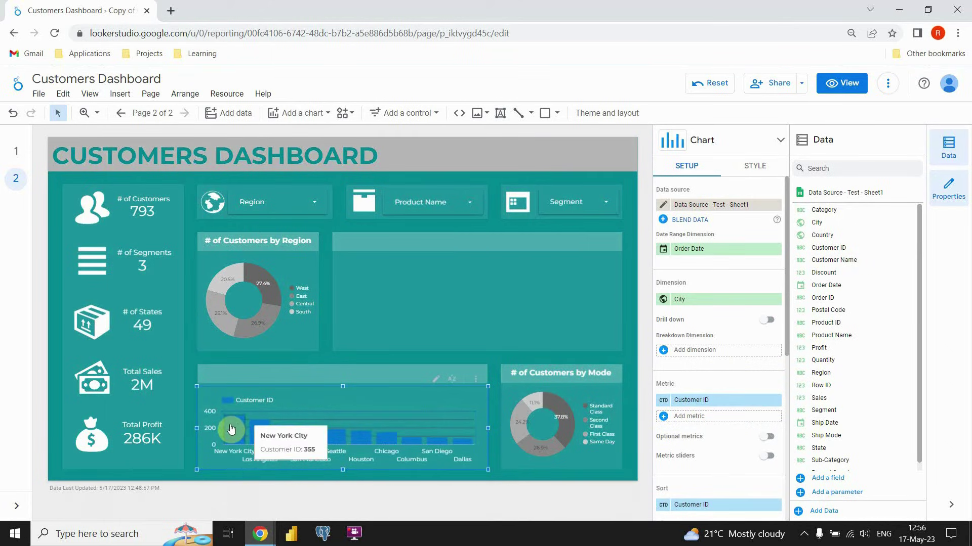
mouse_move(276, 433)
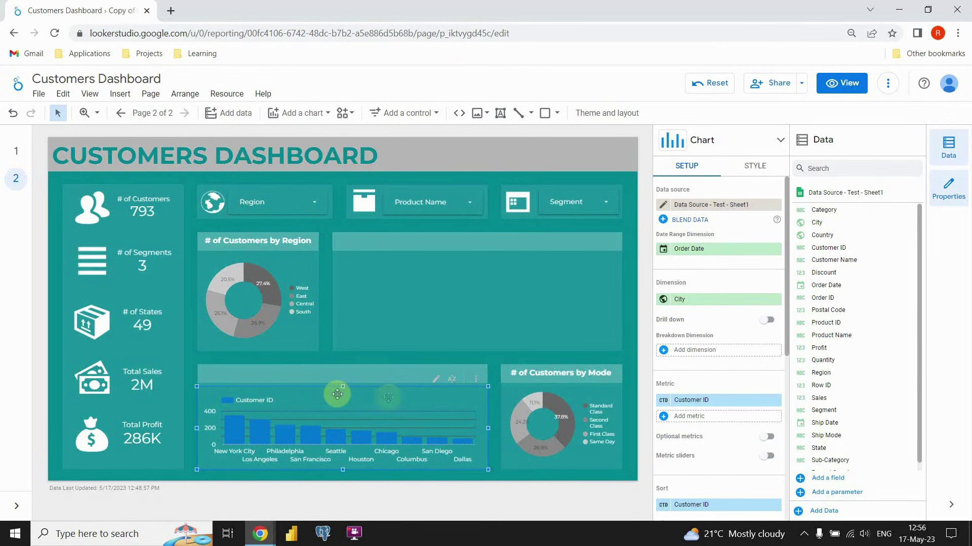
Recolor the bars of the city column chart in the lower panel light gray.
left_click(749, 168)
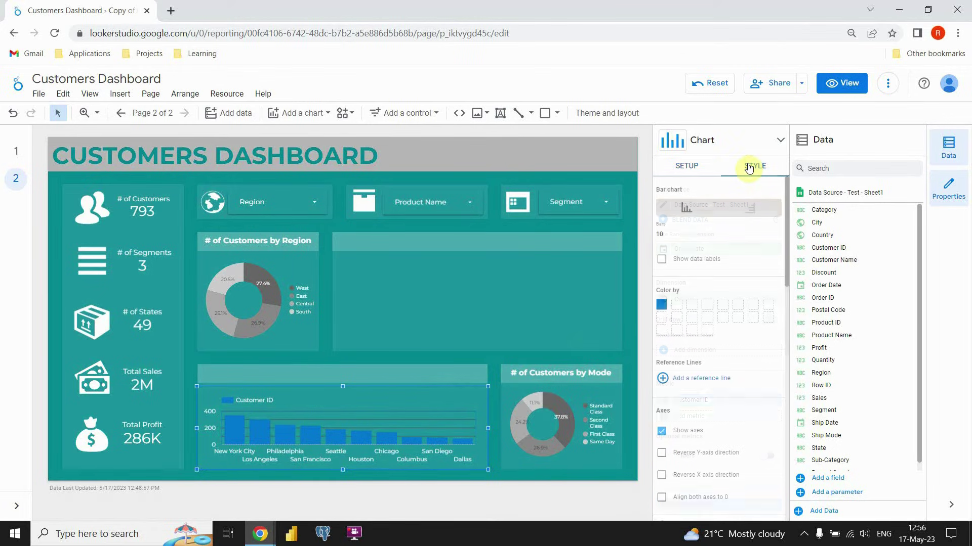
left_click(661, 306)
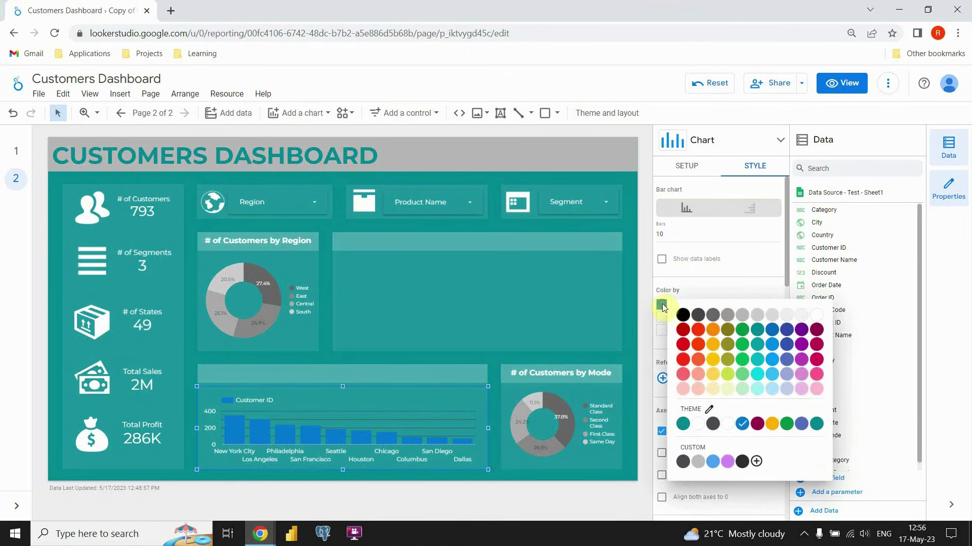
left_click(741, 316)
left_click(489, 461)
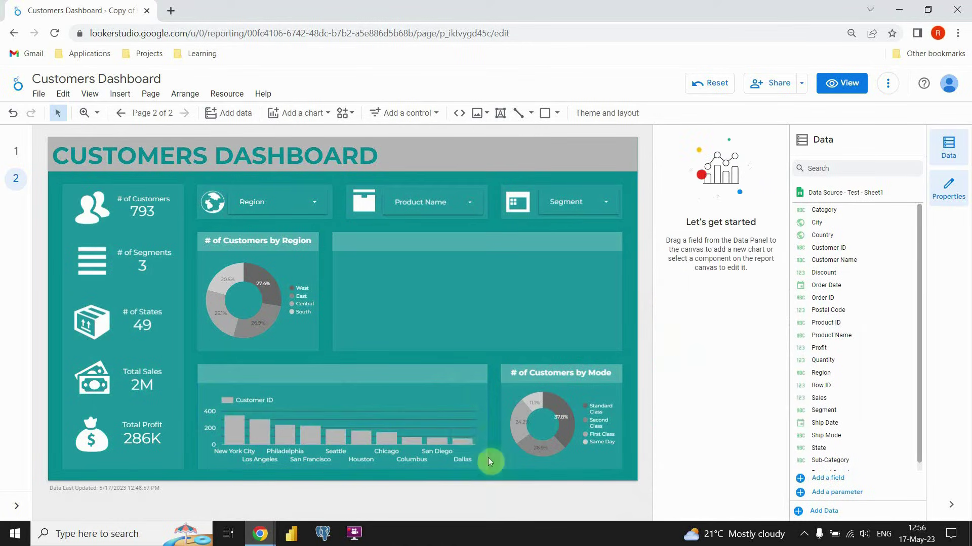
Make the grid lines of the city column chart transparent.
left_click(441, 406)
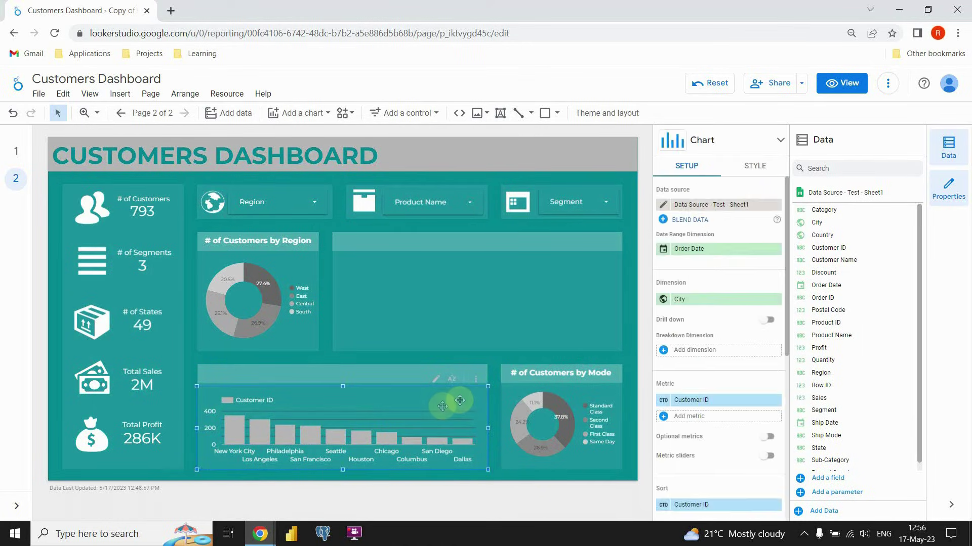
left_click(753, 167)
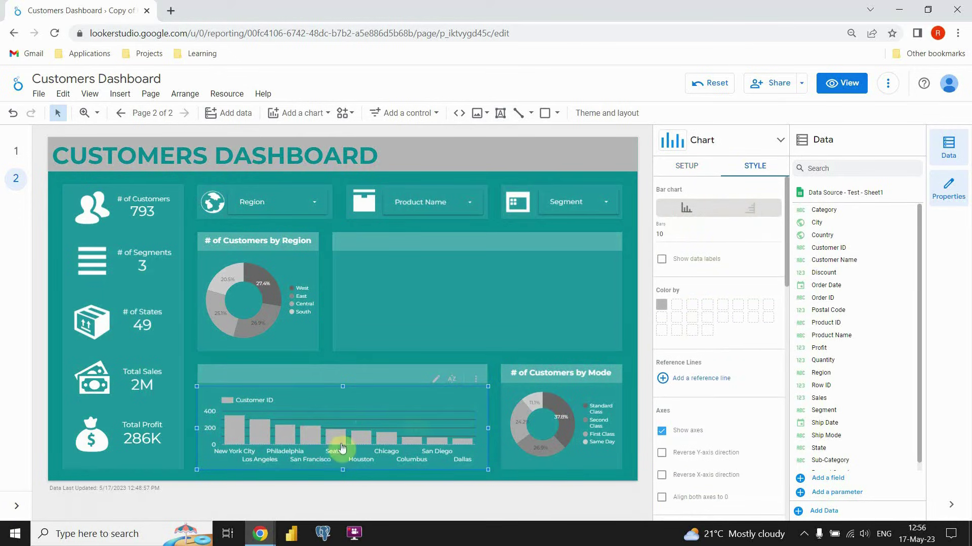
scroll(725, 296, "down", 8)
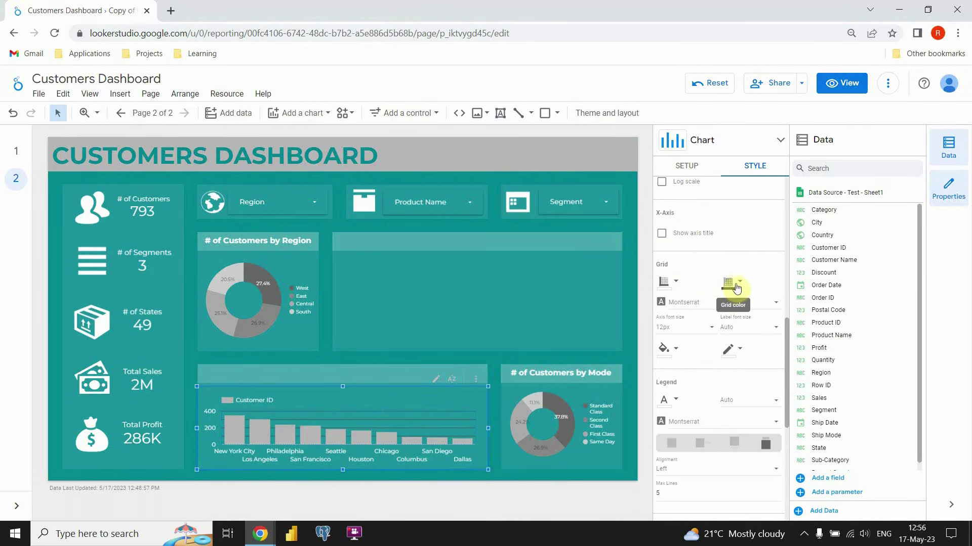
left_click(735, 287)
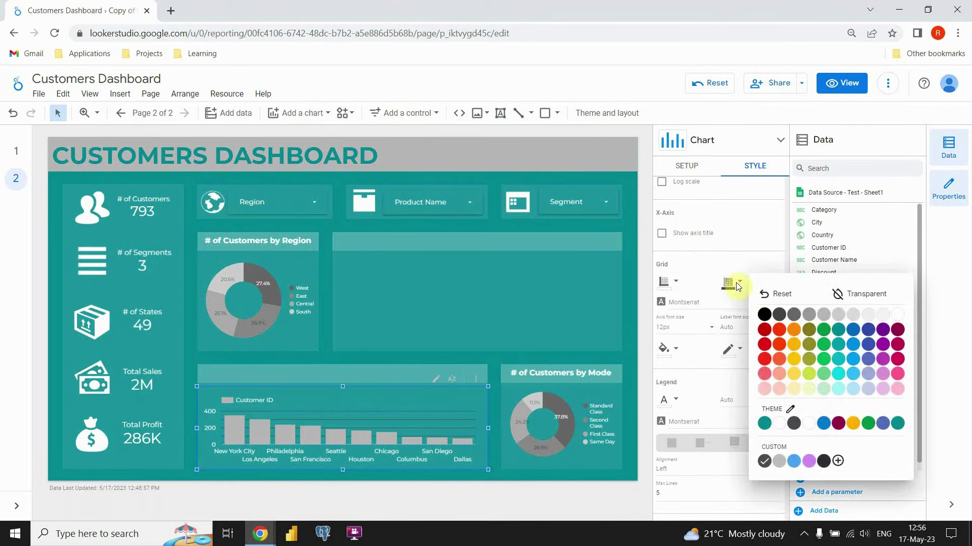
left_click(850, 299)
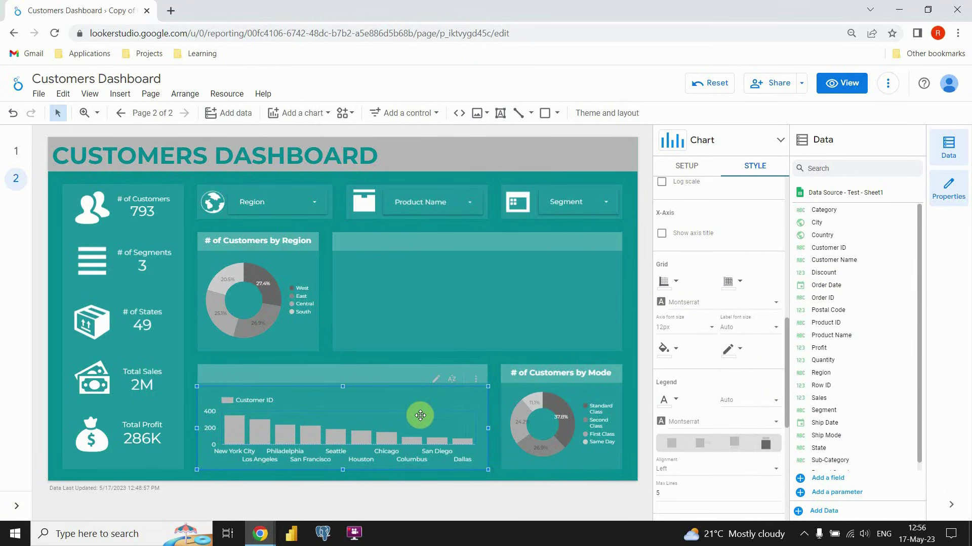
Limit the city column chart to 8 bars and show data labels on them.
scroll(715, 327, "up", 6)
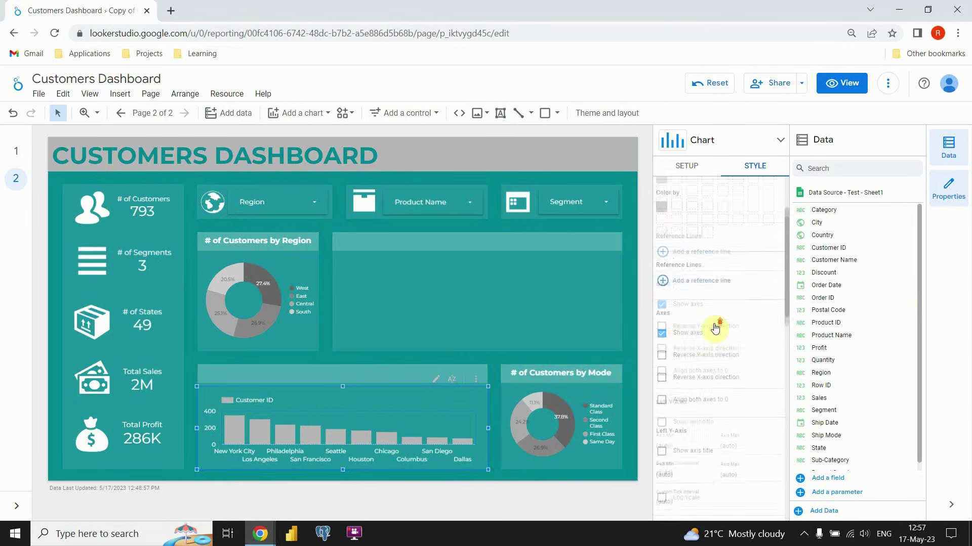
scroll(714, 321, "up", 3)
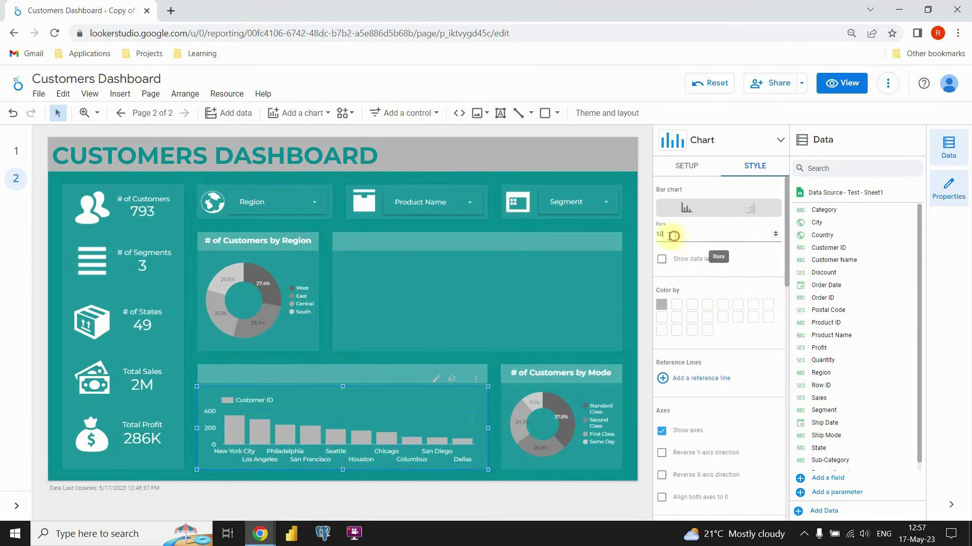
type("8")
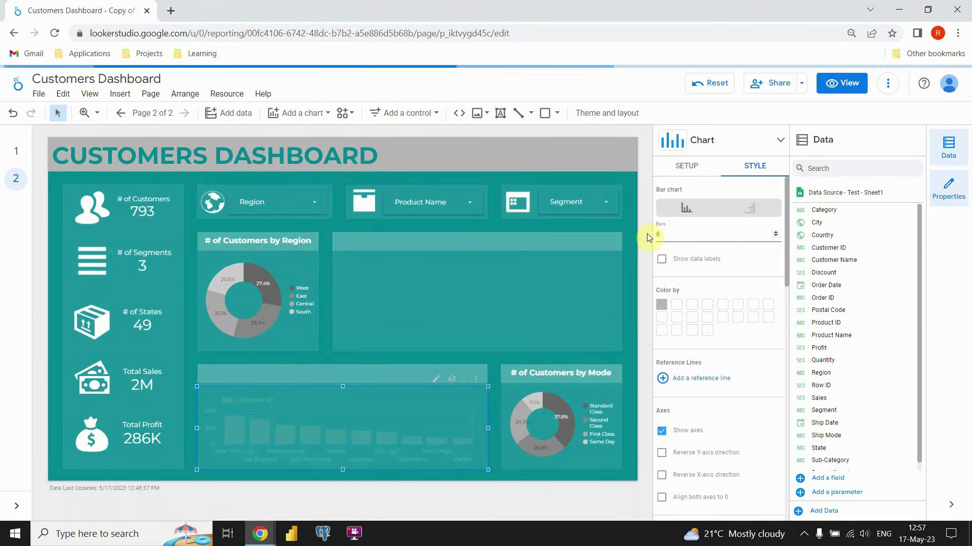
left_click(495, 379)
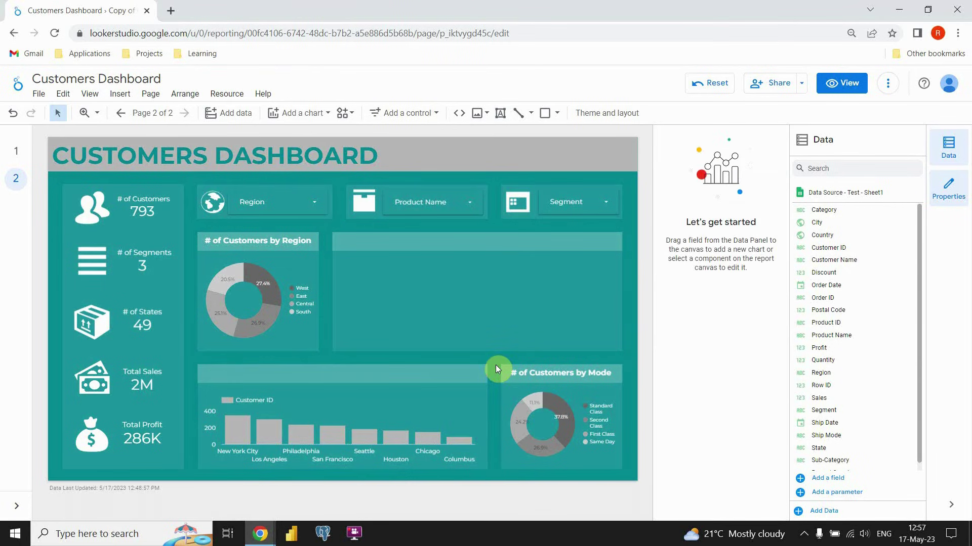
left_click(432, 403)
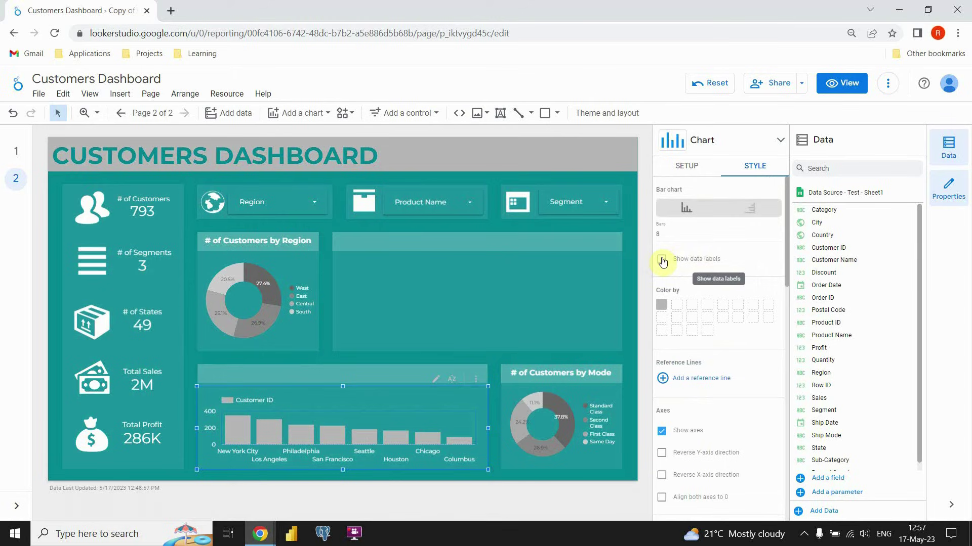
left_click(662, 260)
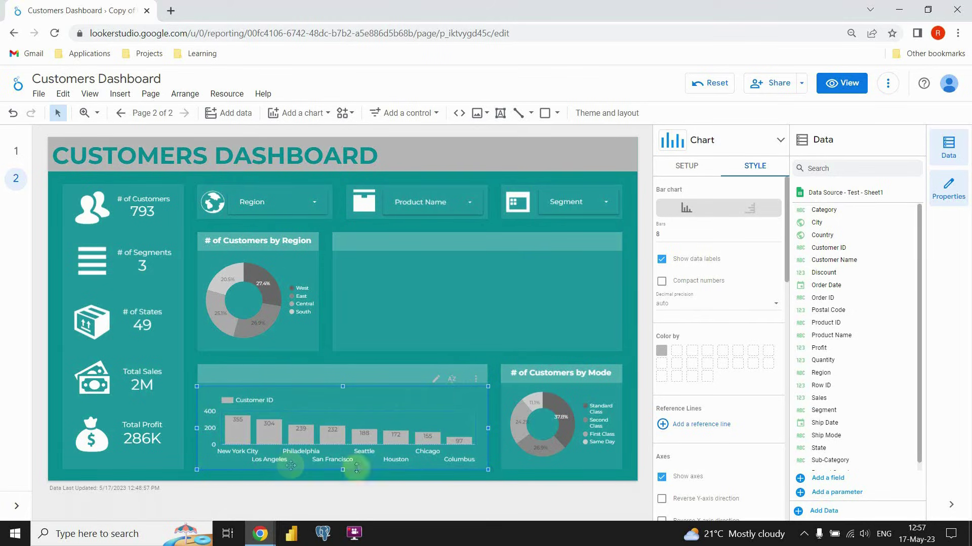
Add a stacked column chart to the wide upper panel and resize it to fill the panel below its header strip.
left_click(476, 315)
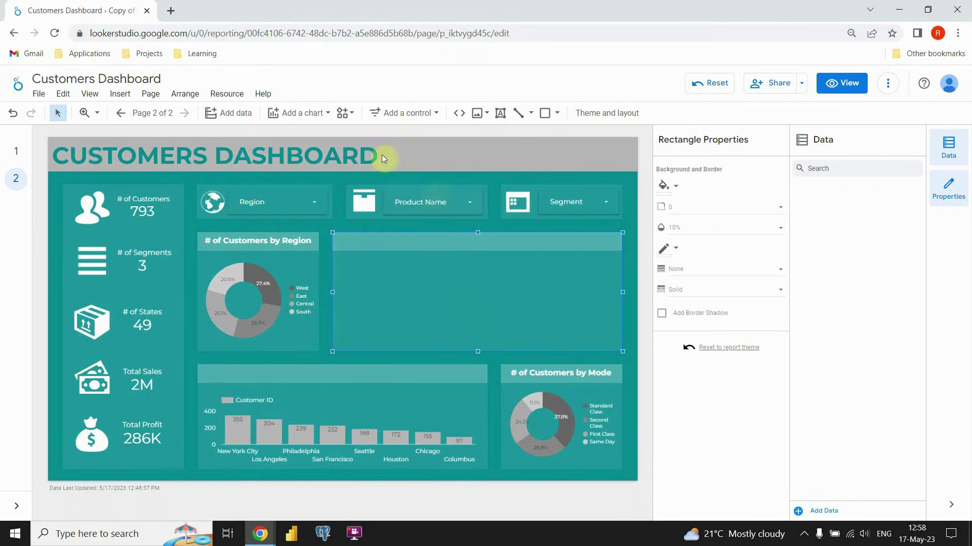
left_click(291, 115)
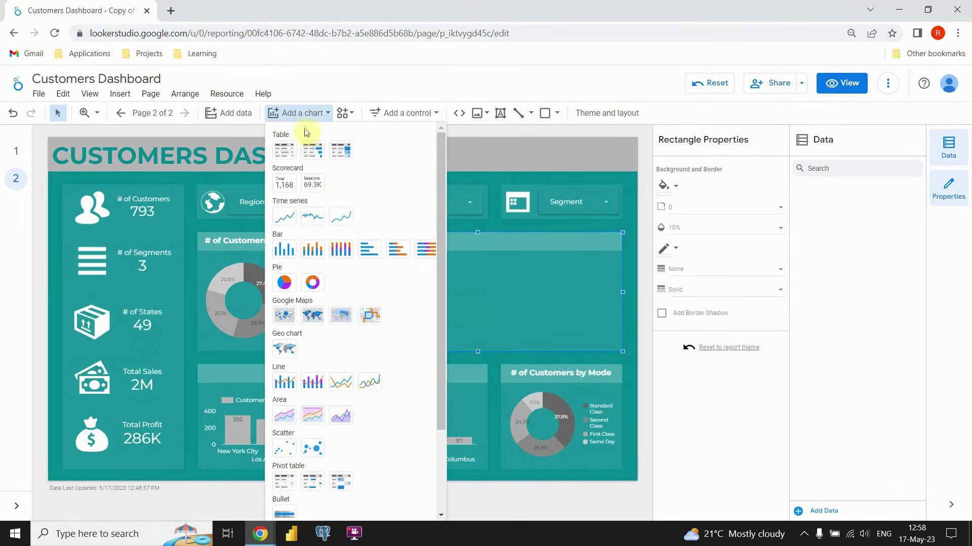
left_click(314, 252)
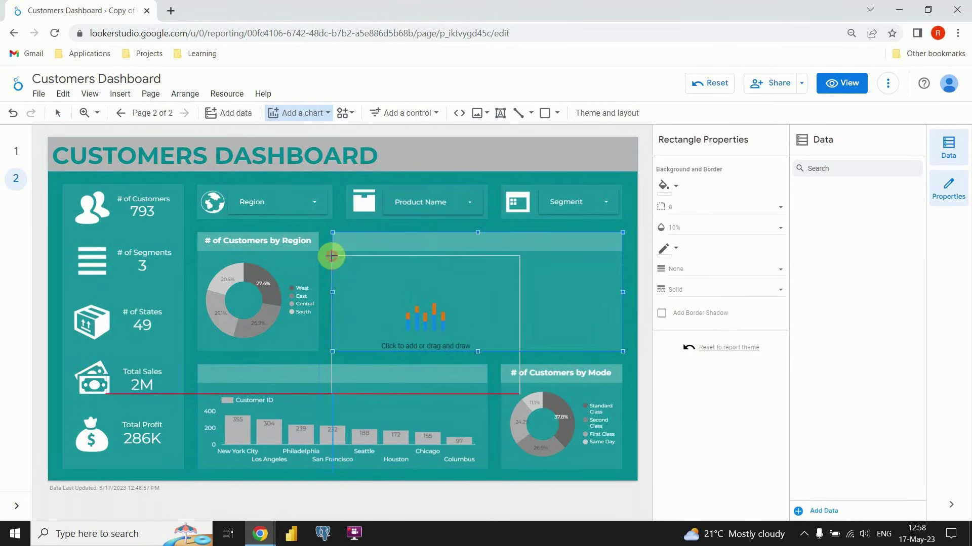
key("Escape")
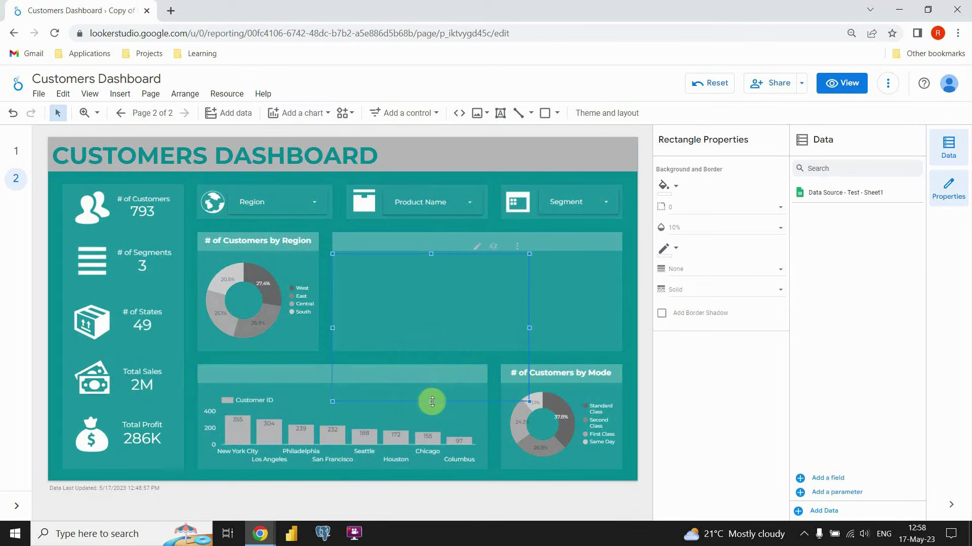
left_click_drag(432, 392, 431, 350)
left_click_drag(529, 303, 623, 303)
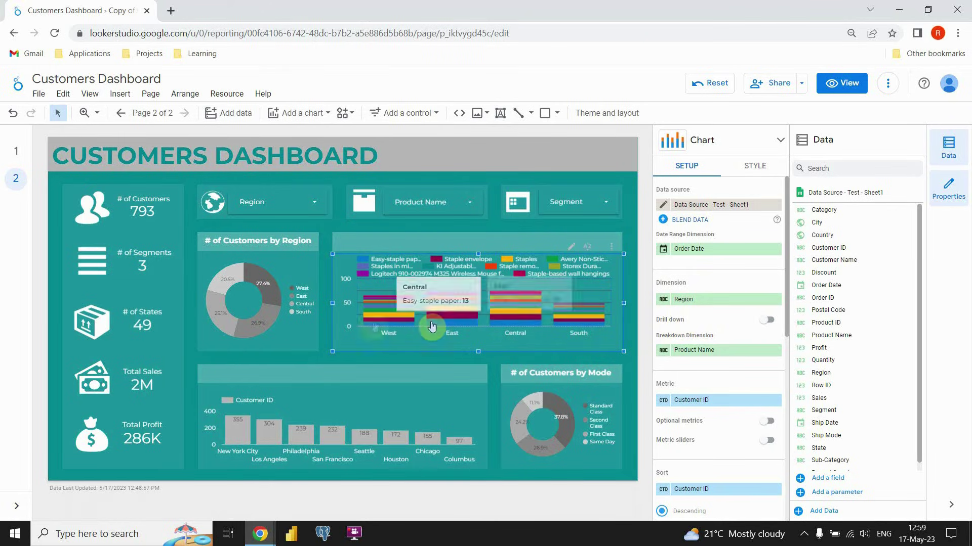
Set the stacked column chart's dimension to Sub-Category and breakdown dimension to Ship Mode, and inspect the segments of its Binders column.
scroll(848, 375, "down", 1)
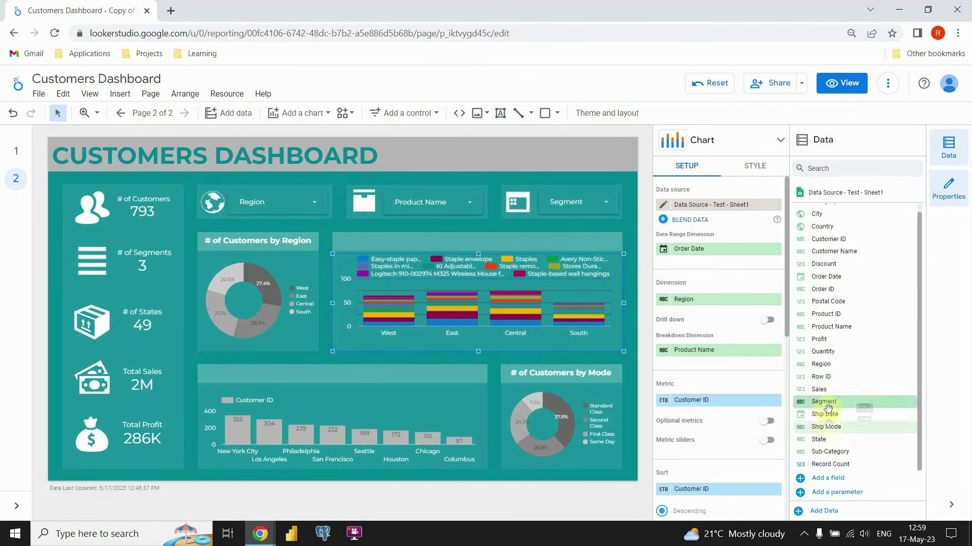
left_click_drag(841, 451, 704, 298)
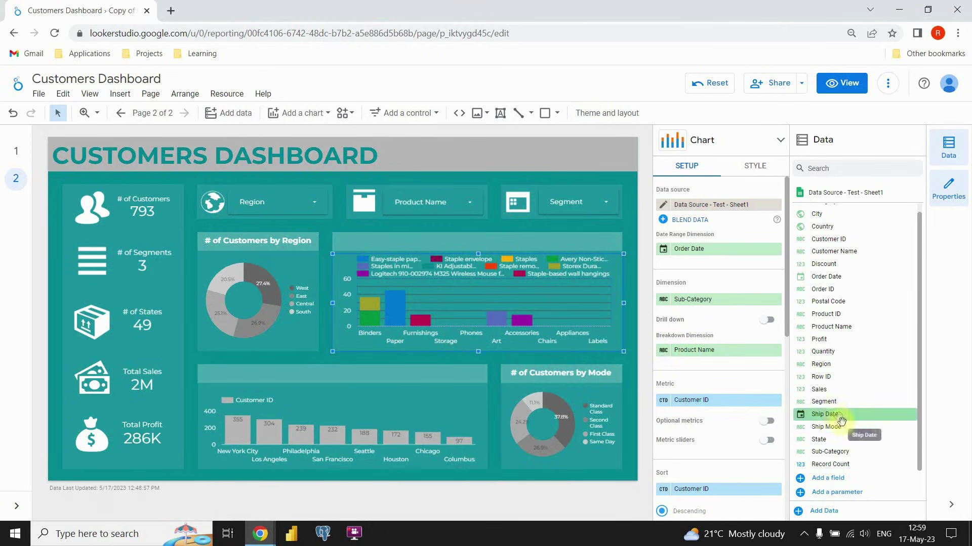
left_click_drag(834, 427, 703, 350)
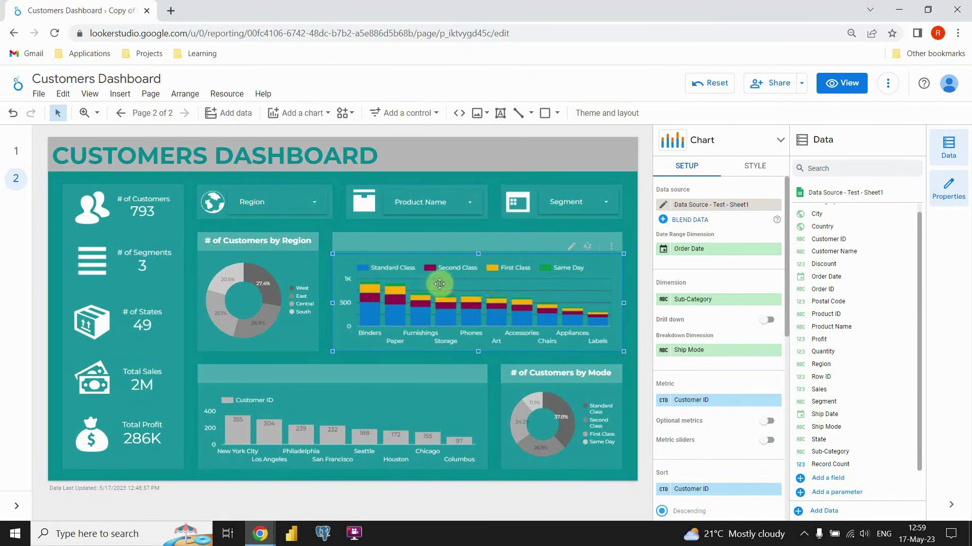
mouse_move(372, 322)
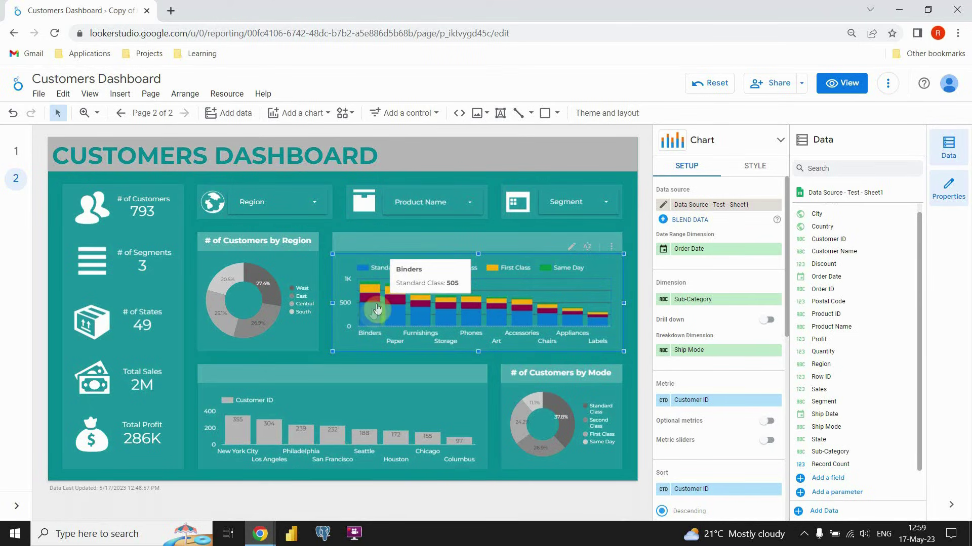
mouse_move(371, 301)
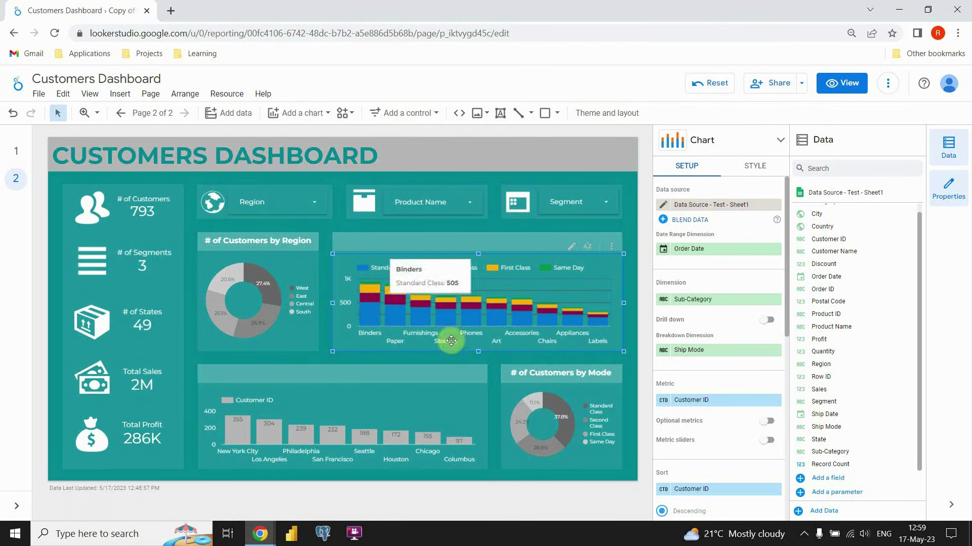
Limit the stacked column chart to 8 bars and color it by a single very dark gray.
left_click(751, 167)
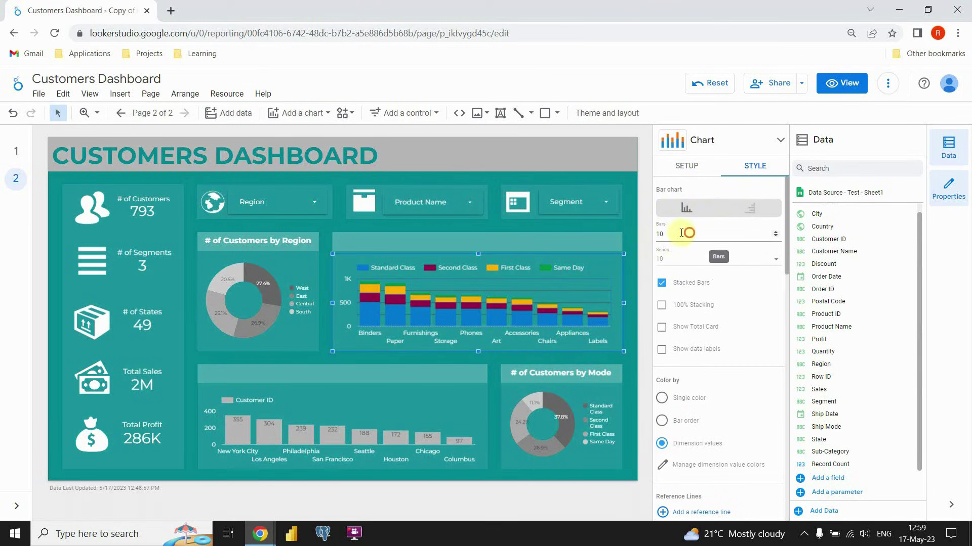
type("8")
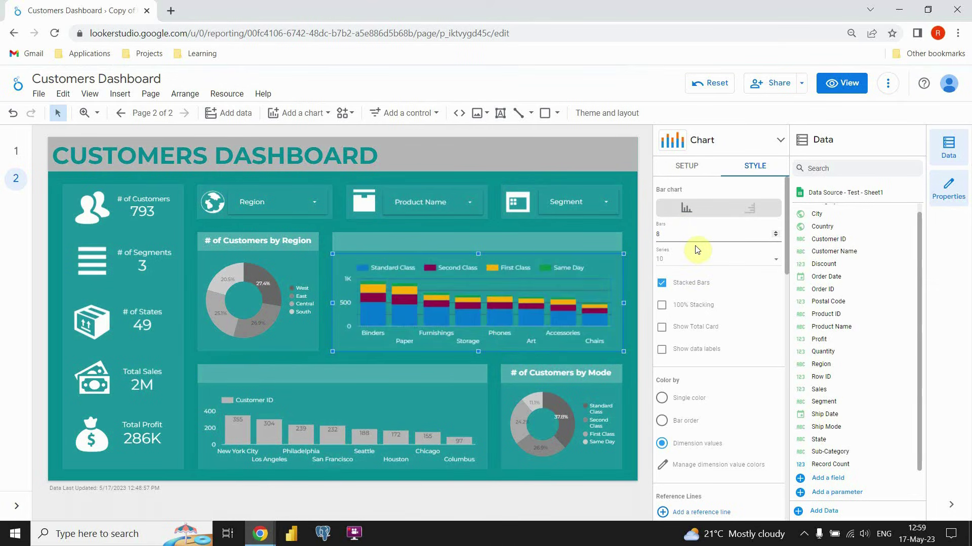
scroll(697, 248, "down", 1)
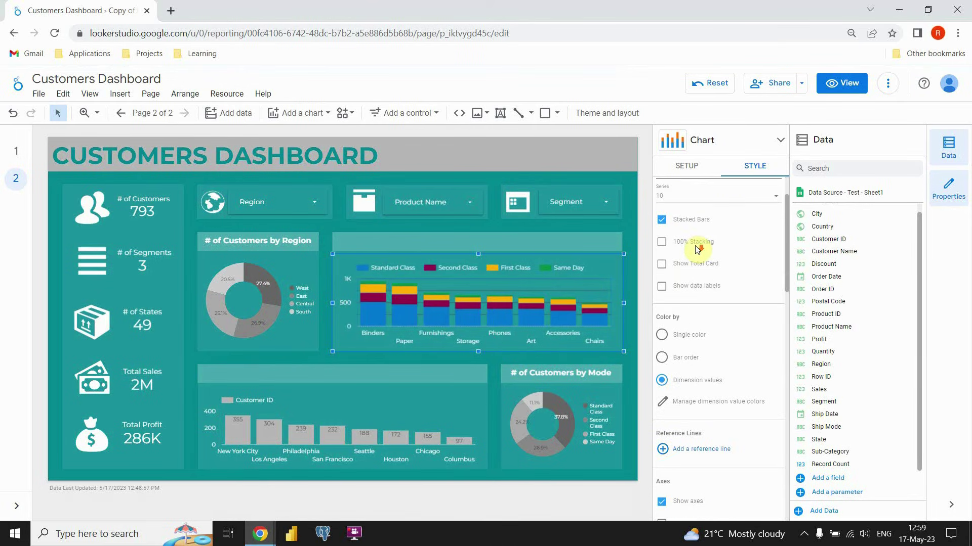
left_click(662, 335)
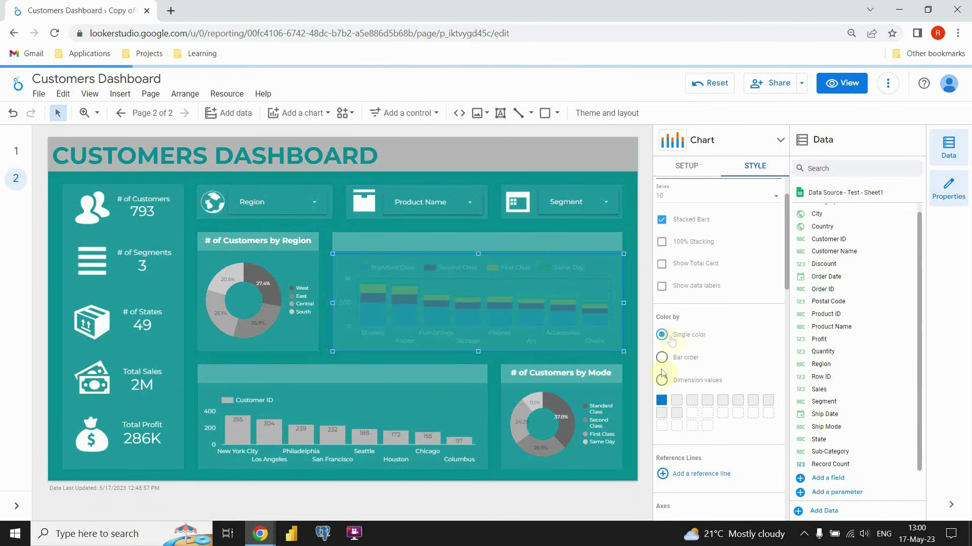
left_click(663, 401)
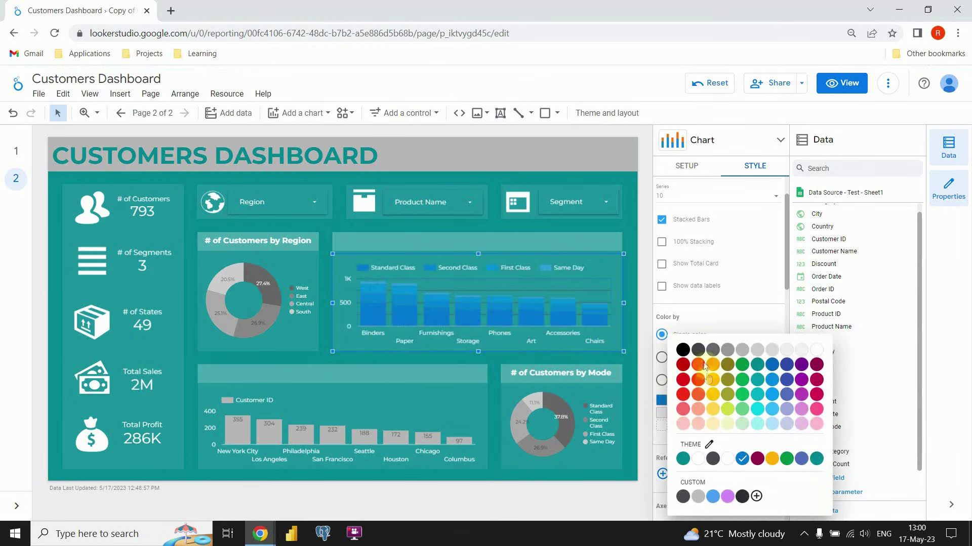
left_click(711, 350)
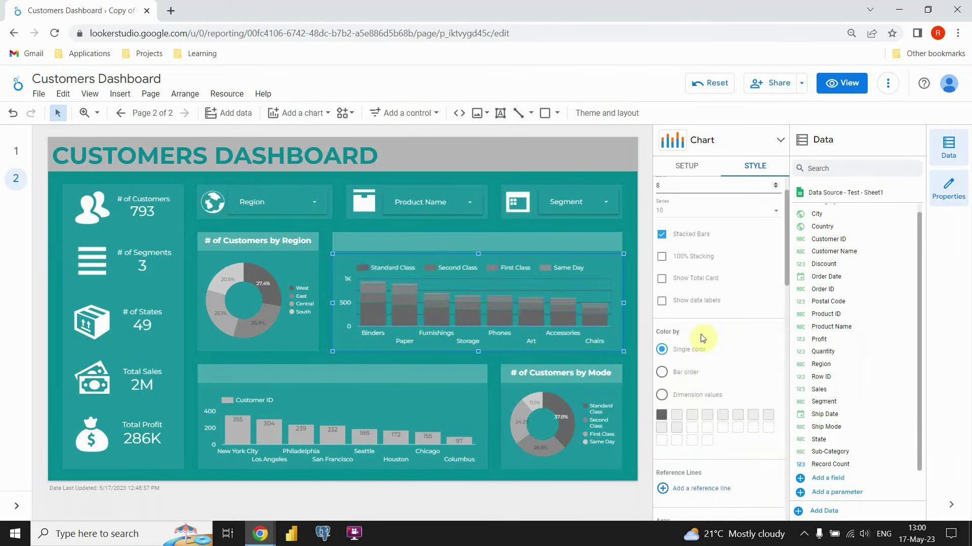
left_click(667, 415)
left_click(701, 349)
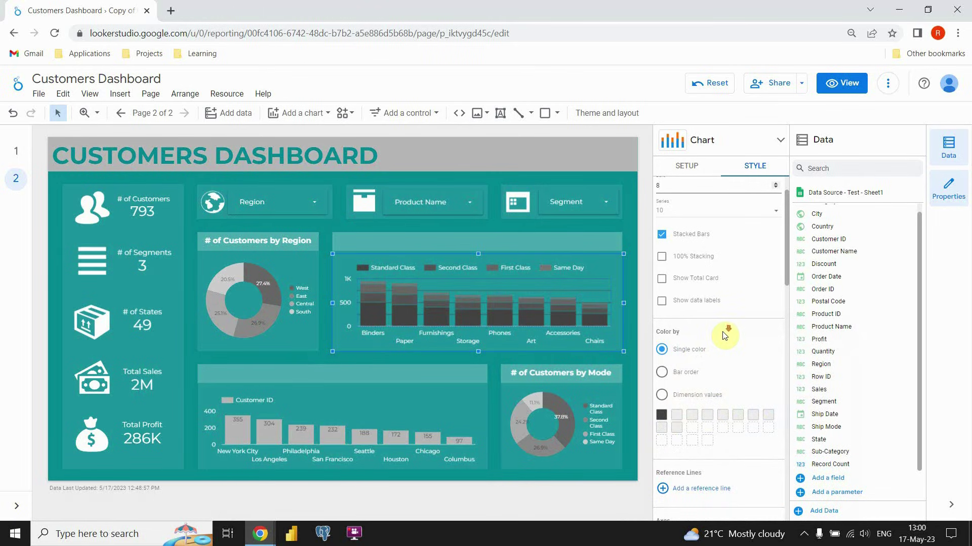
Make the grid lines of the stacked column chart transparent and deselect the chart.
scroll(725, 335, "down", 3)
scroll(724, 335, "down", 10)
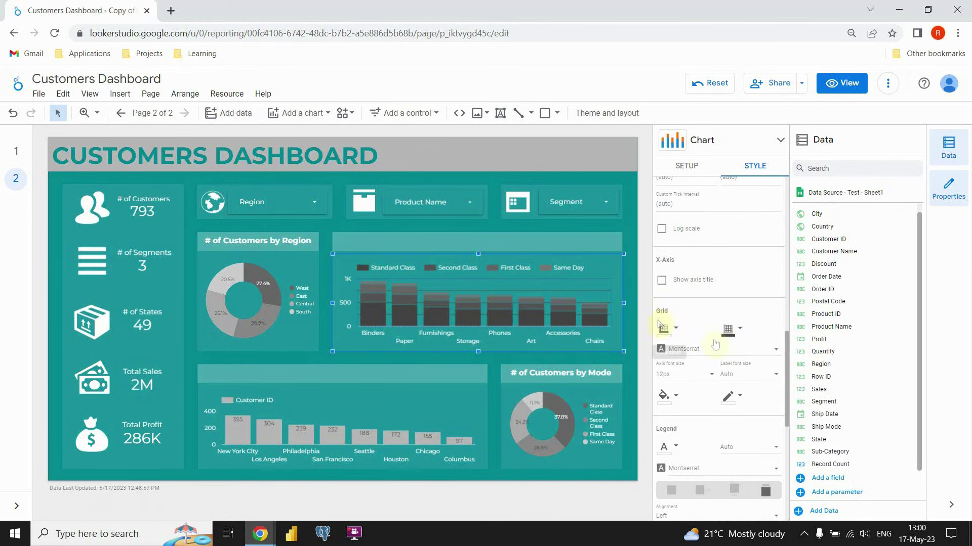
left_click(730, 329)
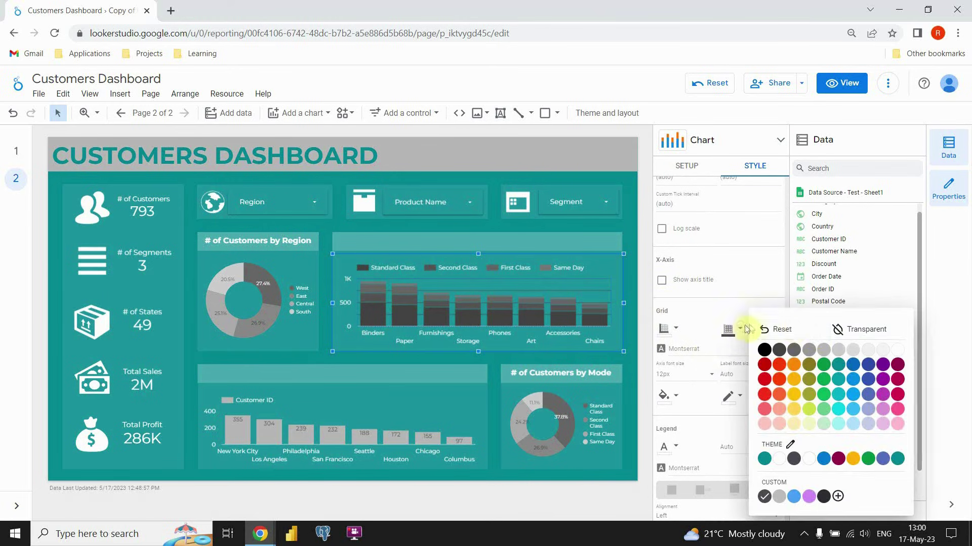
left_click(848, 332)
scroll(677, 330, "up", 8)
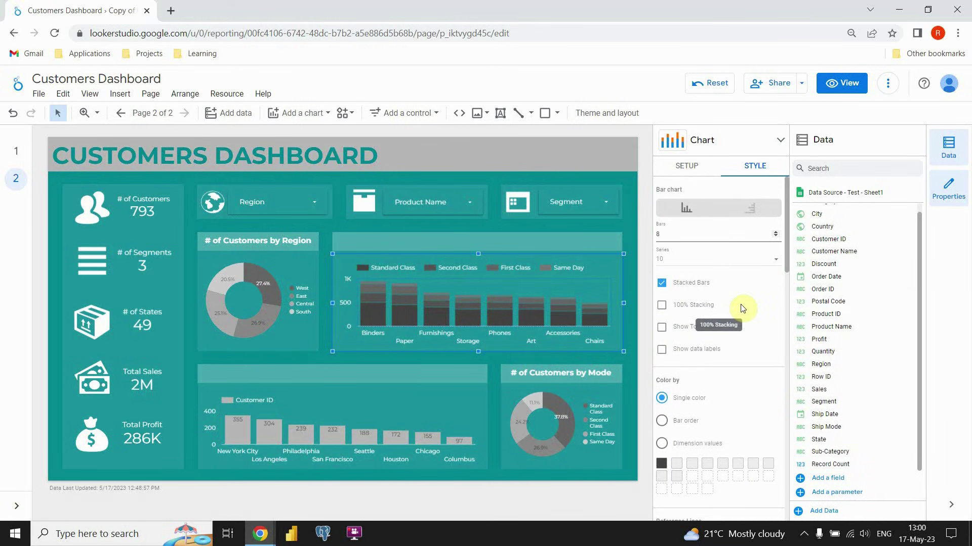
left_click(629, 289)
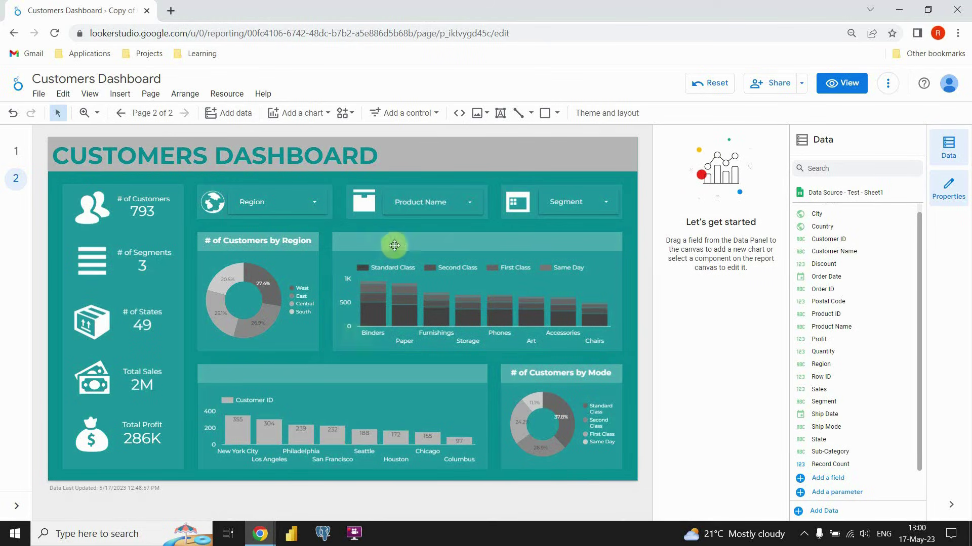
Copy the "# of Customers by Region" title onto the wide upper panel's header strip and widen it to span the strip.
left_click(266, 237)
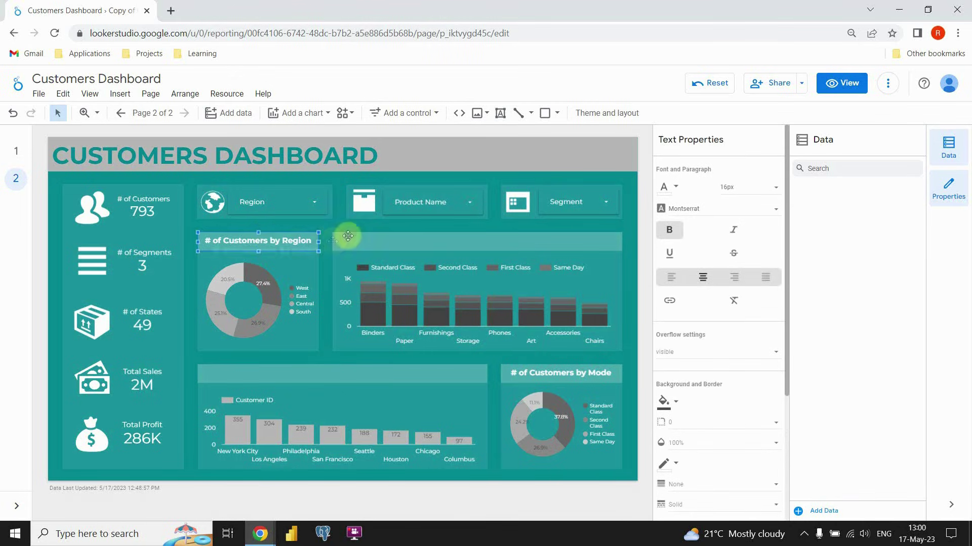
key("ctrl+c")
key("ctrl+v")
left_click_drag(304, 255, 440, 252)
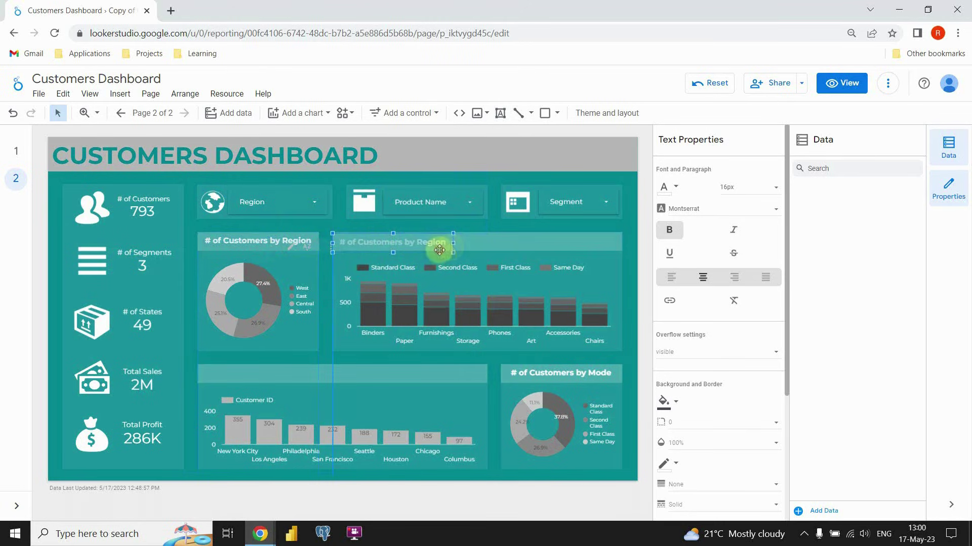
left_click_drag(453, 242, 627, 247)
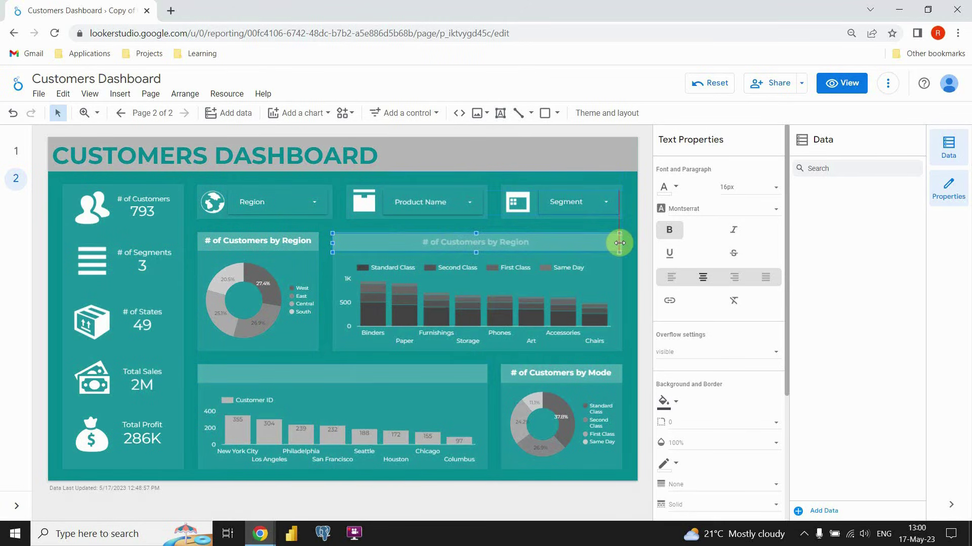
left_click_drag(623, 243, 623, 243)
left_click(635, 264)
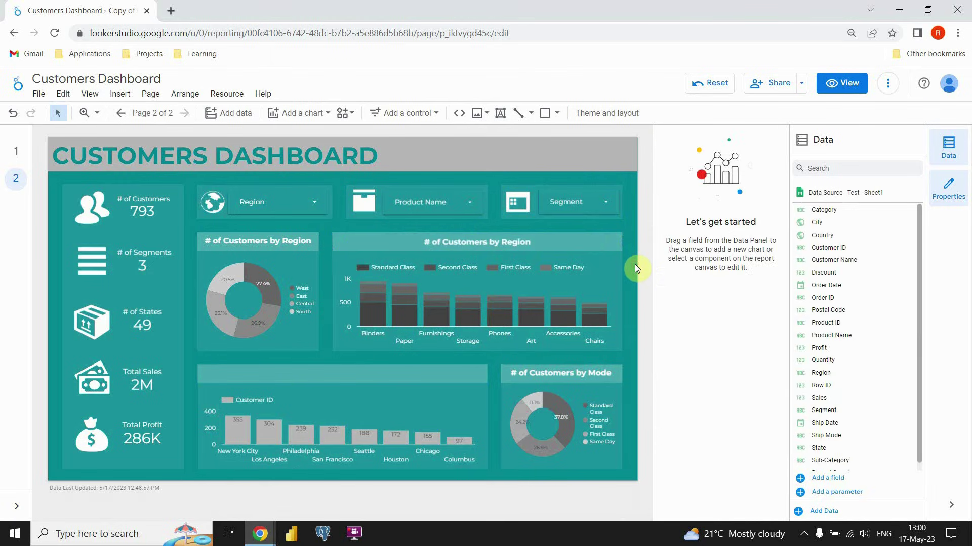
Duplicate the widened title onto the wide lower panel's header strip and change its text to "# of Customers by City".
left_click(481, 232)
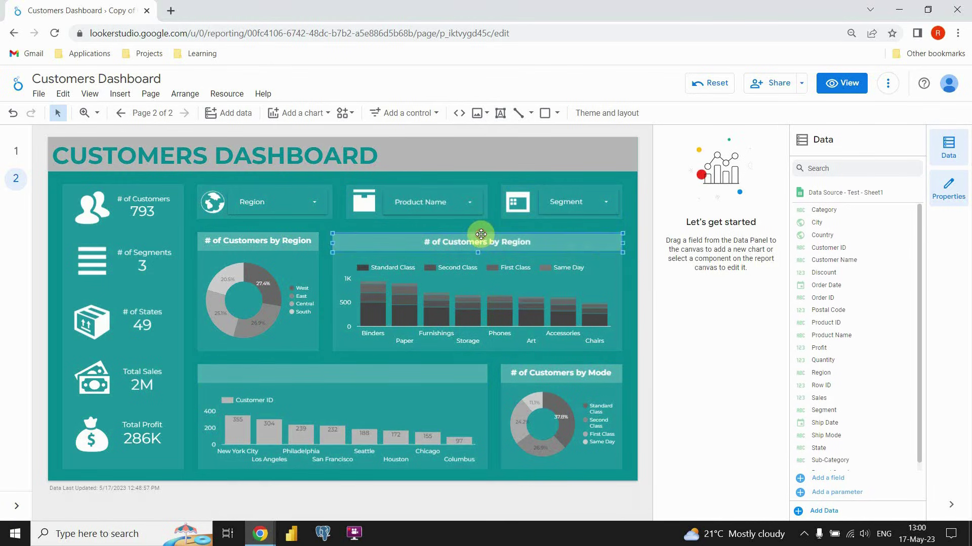
key("ctrl+d")
left_click_drag(500, 253, 436, 305)
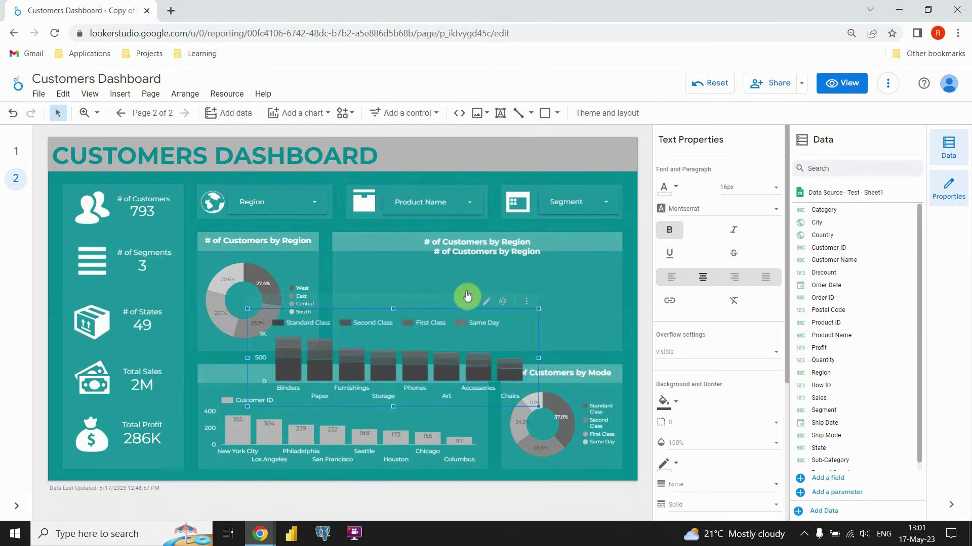
left_click_drag(481, 324, 566, 268)
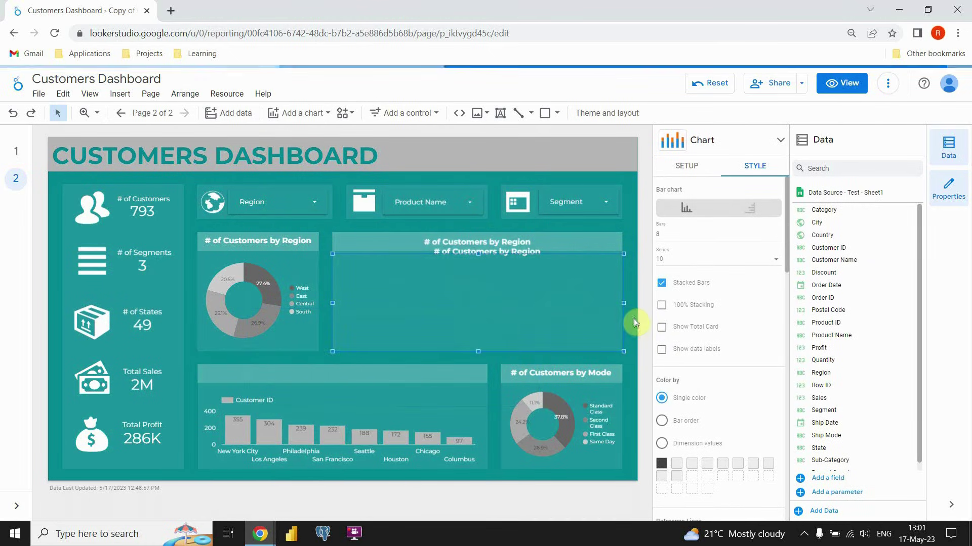
left_click(519, 243)
left_click_drag(560, 241, 420, 368)
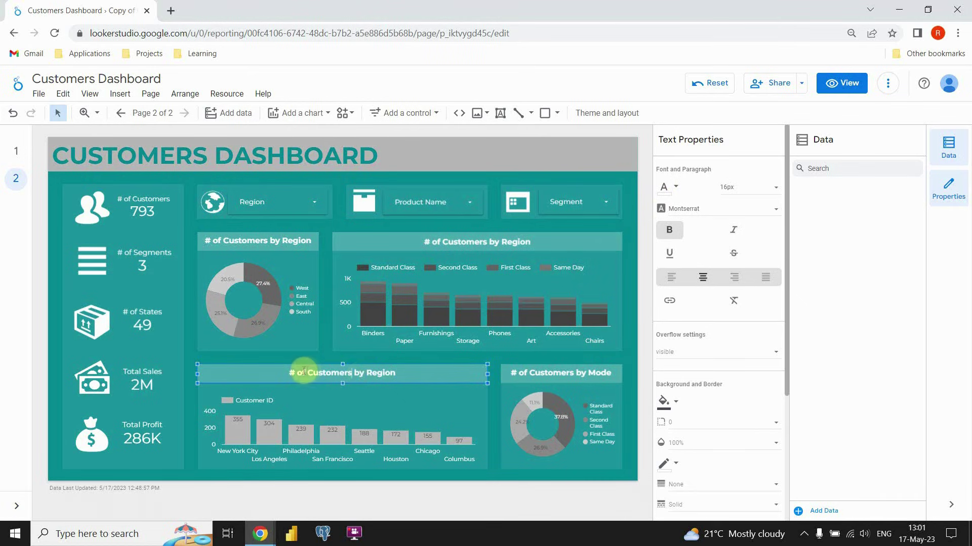
type("City")
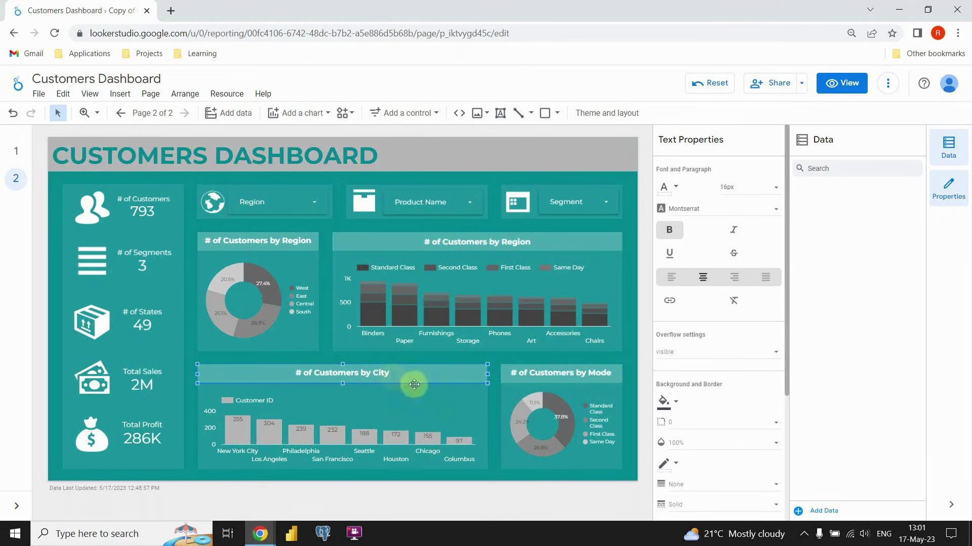
Change the title above the stacked column chart to "# of Customers by Sub-Category" and deselect it.
left_click(495, 255)
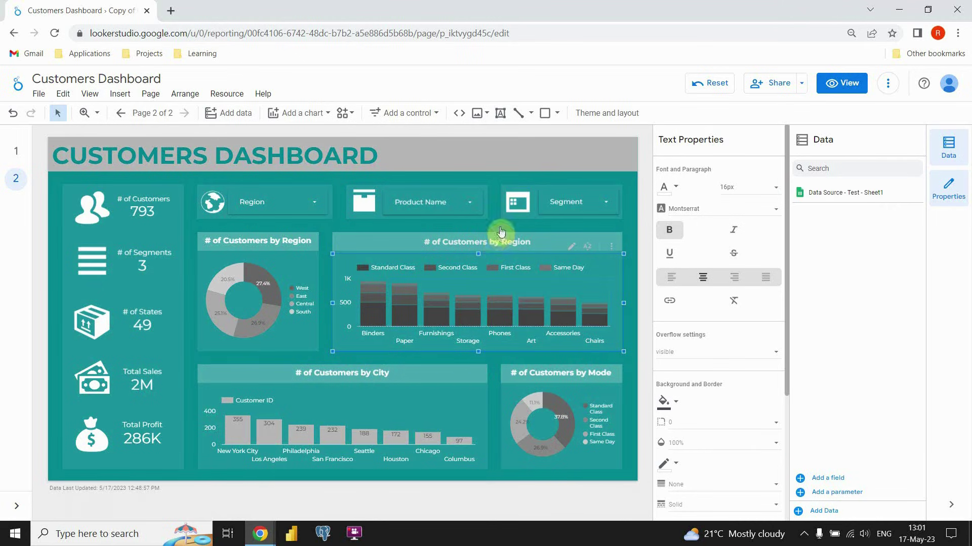
left_click(518, 242)
double_click(521, 243)
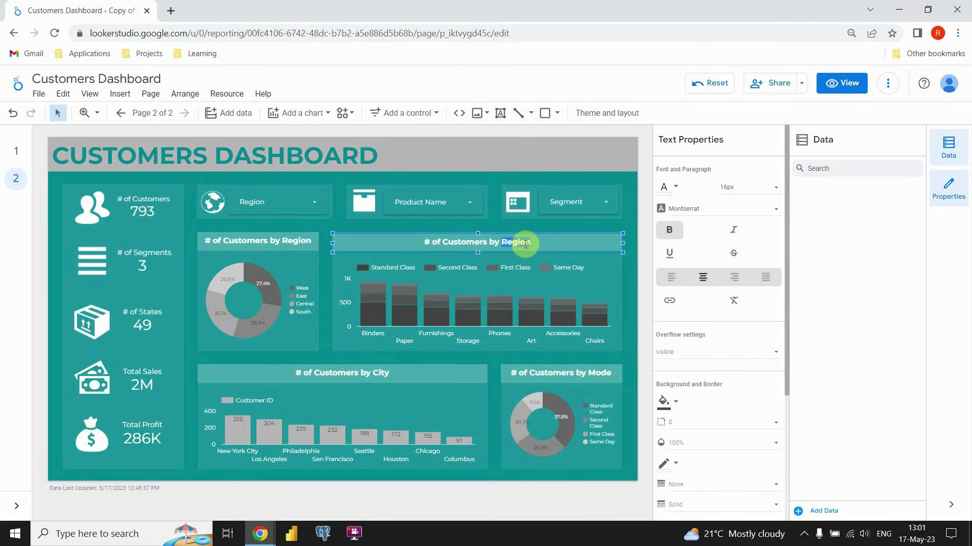
type("Sub")
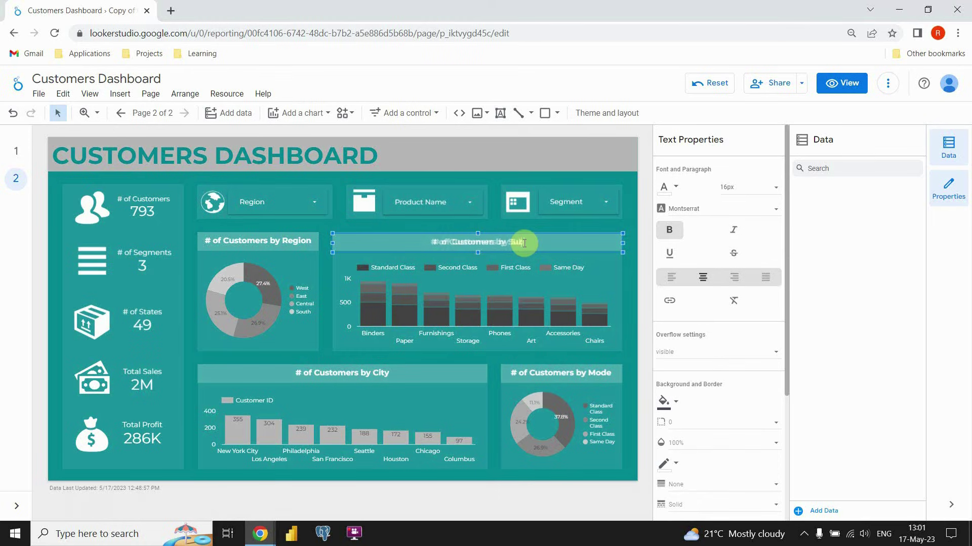
type("-Category")
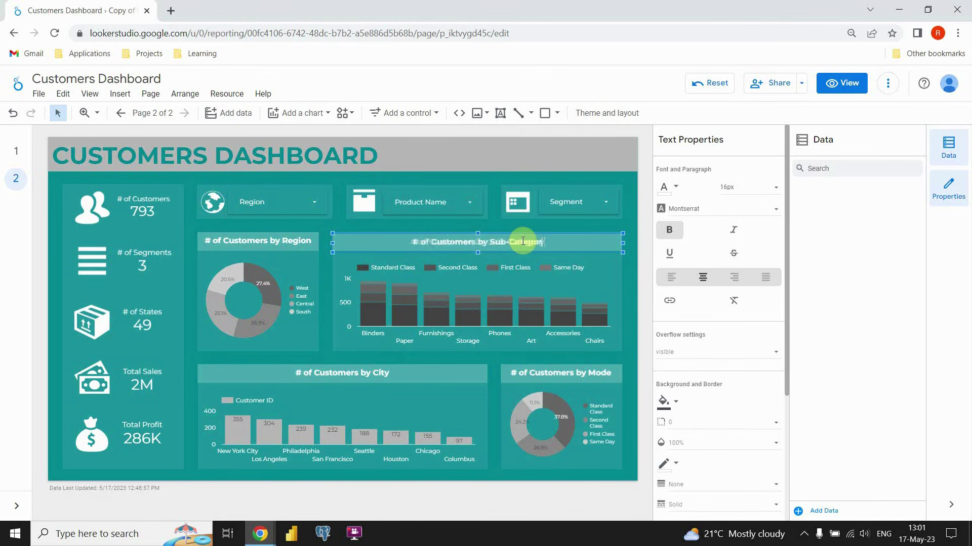
key("Escape")
left_click(630, 276)
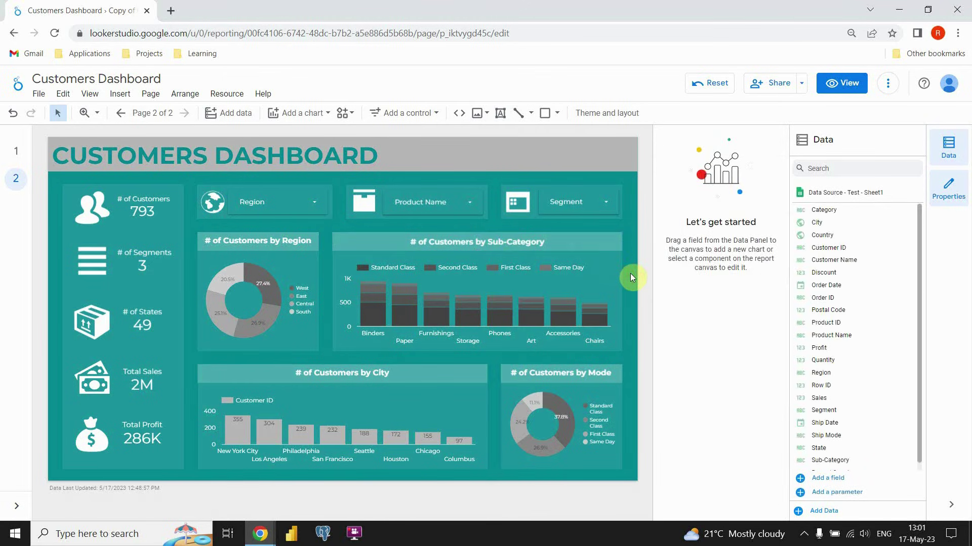